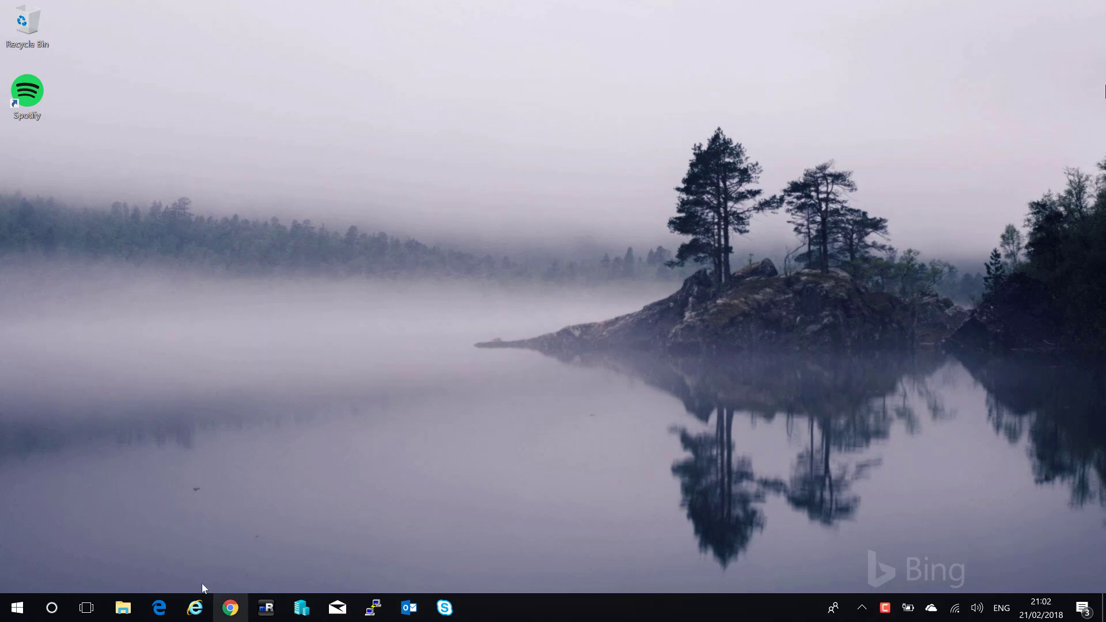
Search Google for 'kali download' in Internet Explorer.
{"action": "left_click", "coordinate": [196, 607]}
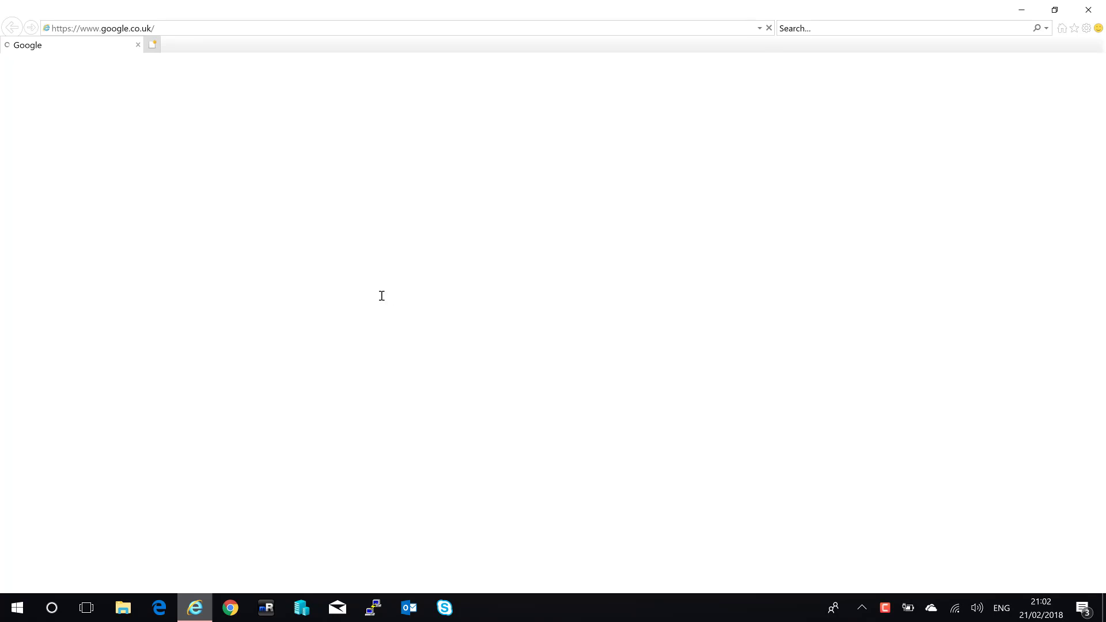
{"action": "left_click", "coordinate": [387, 304]}
{"action": "type", "text": "kali do"}
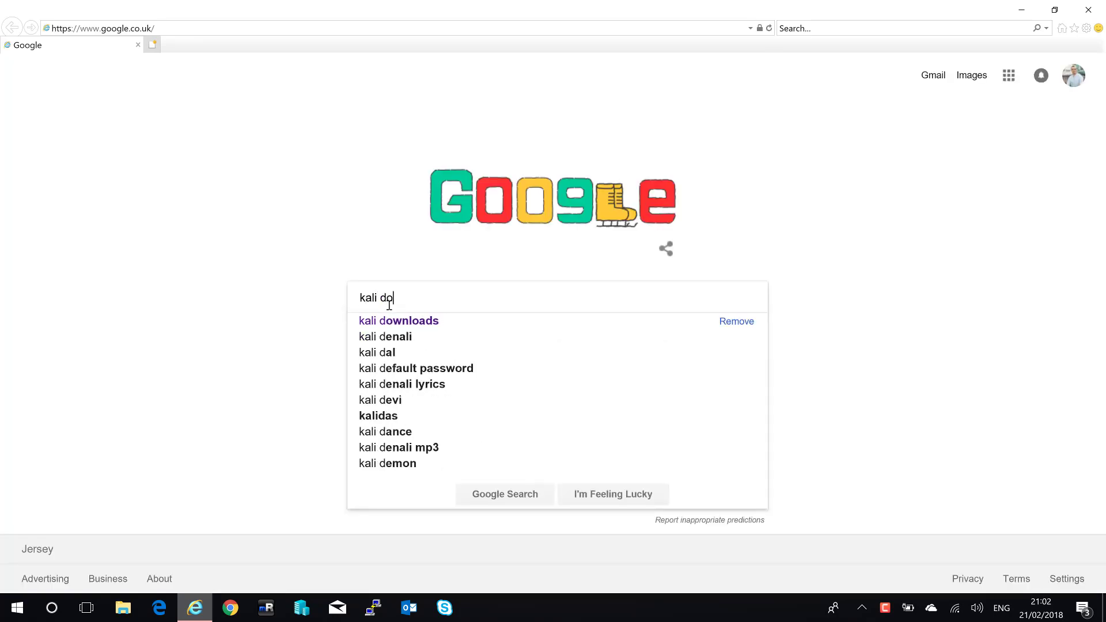
{"action": "type", "text": "wnload"}
{"action": "key", "text": "Return"}
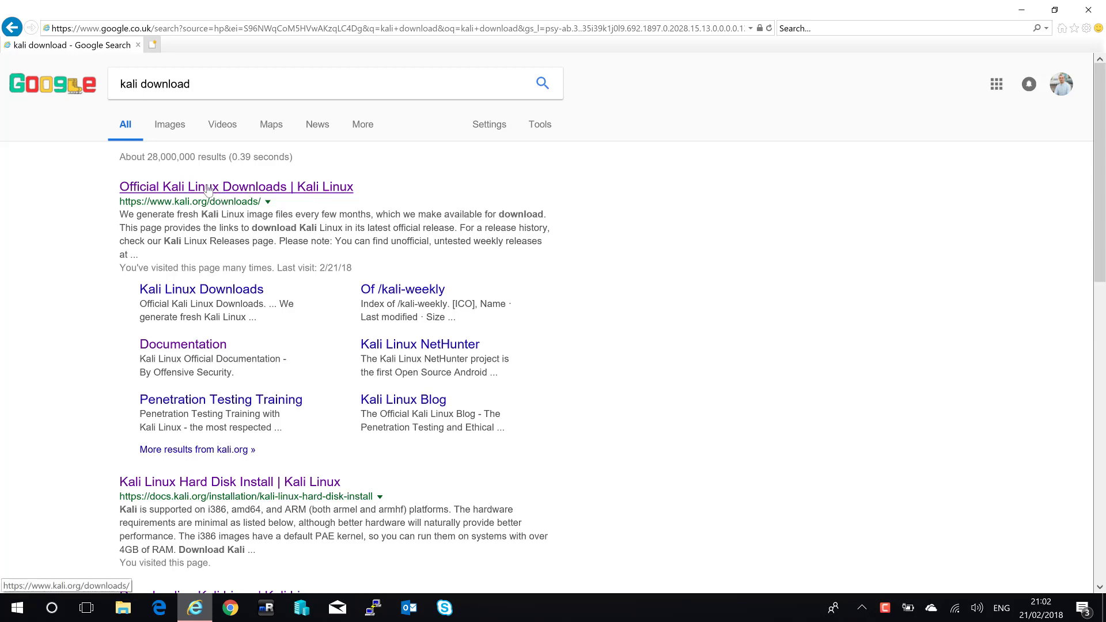
Open the Official Kali Linux Downloads result and scroll to the image table.
{"action": "left_click", "coordinate": [209, 190]}
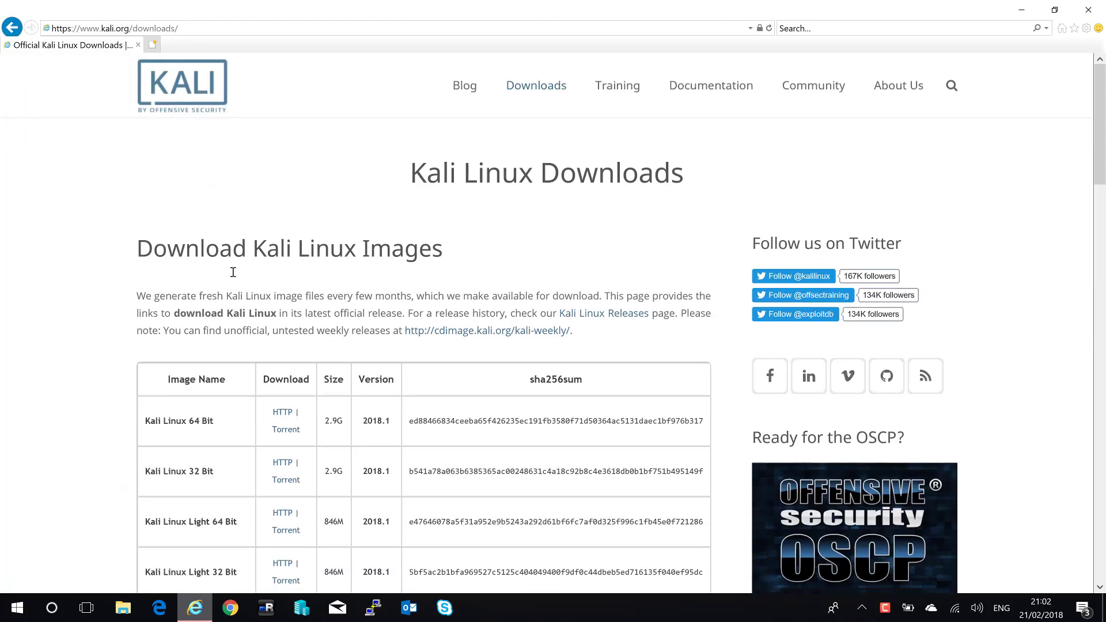
{"action": "scroll", "coordinate": [177, 237], "scroll_direction": "down", "scroll_amount": 4}
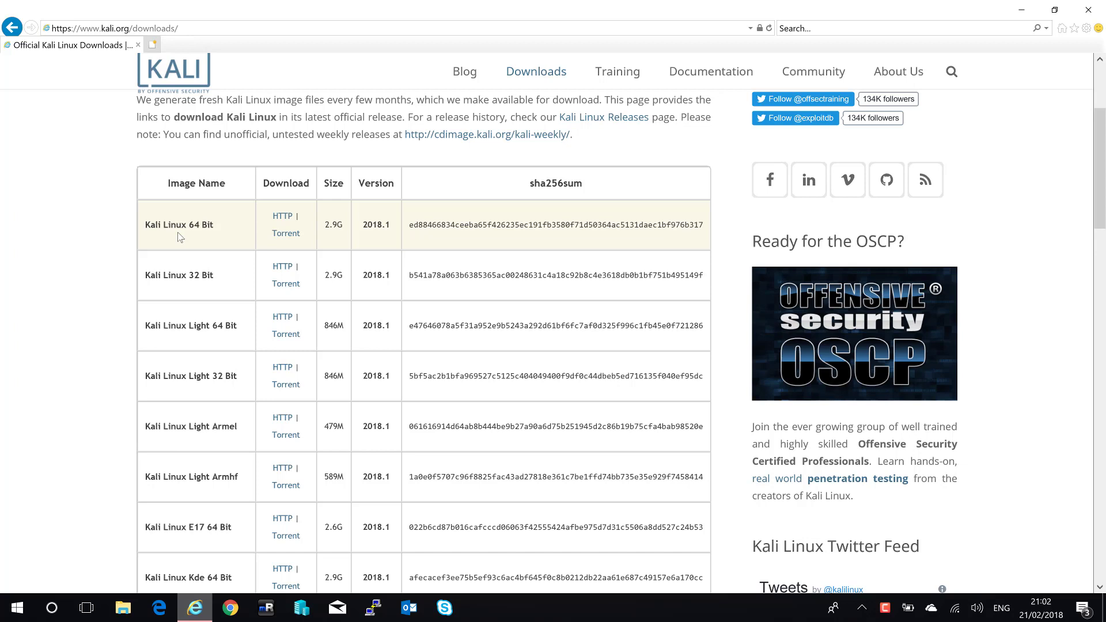
{"action": "key", "text": "super"}
Open Command Prompt and run 'wmic OS get OSArchitecture' to confirm 64-bit.
{"action": "type", "text": "cmd"}
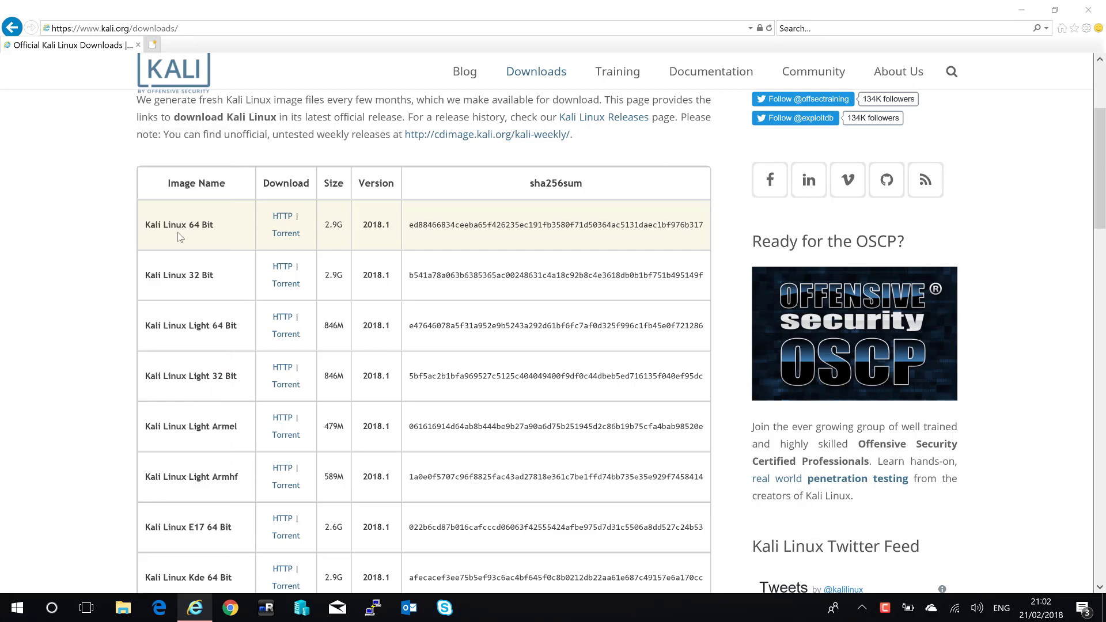
{"action": "key", "text": "Return"}
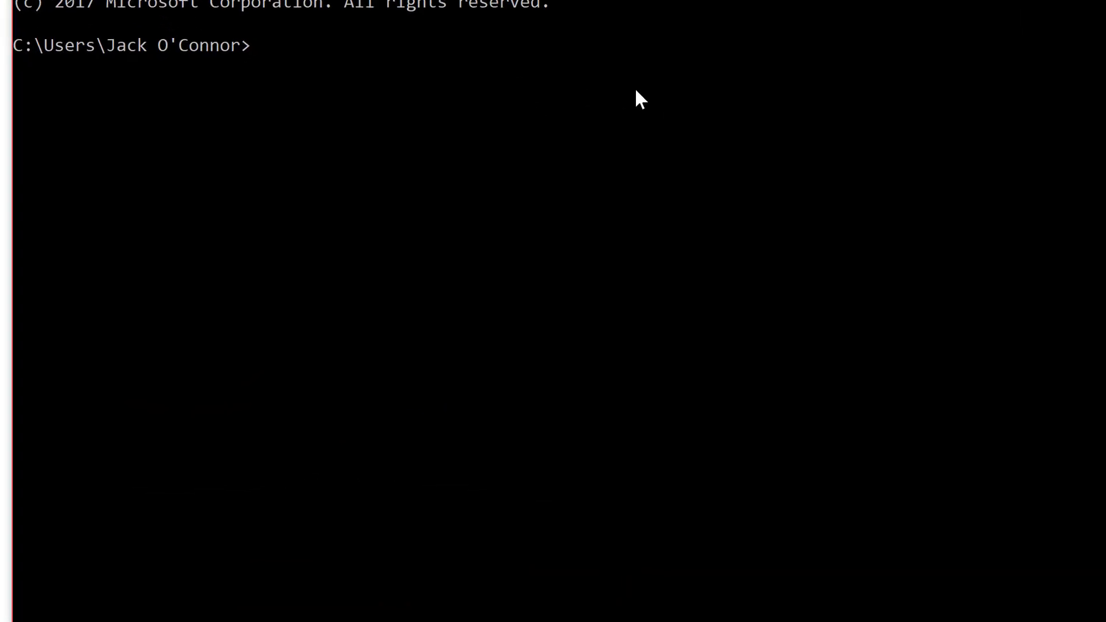
{"action": "type", "text": "wmic OS get"}
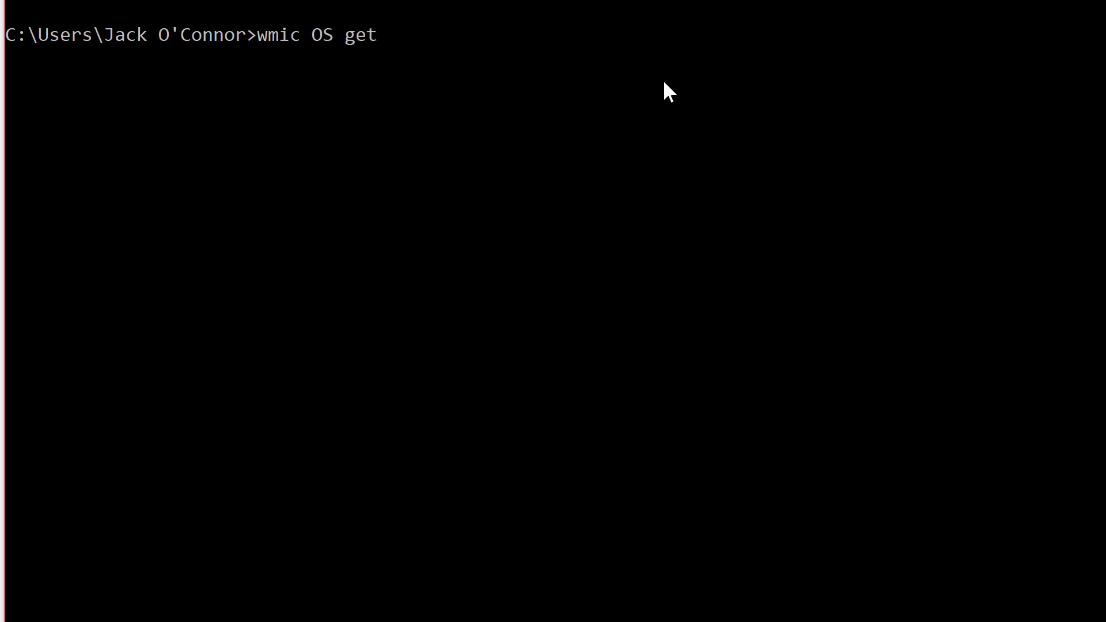
{"action": "type", "text": " OSArchitecture"}
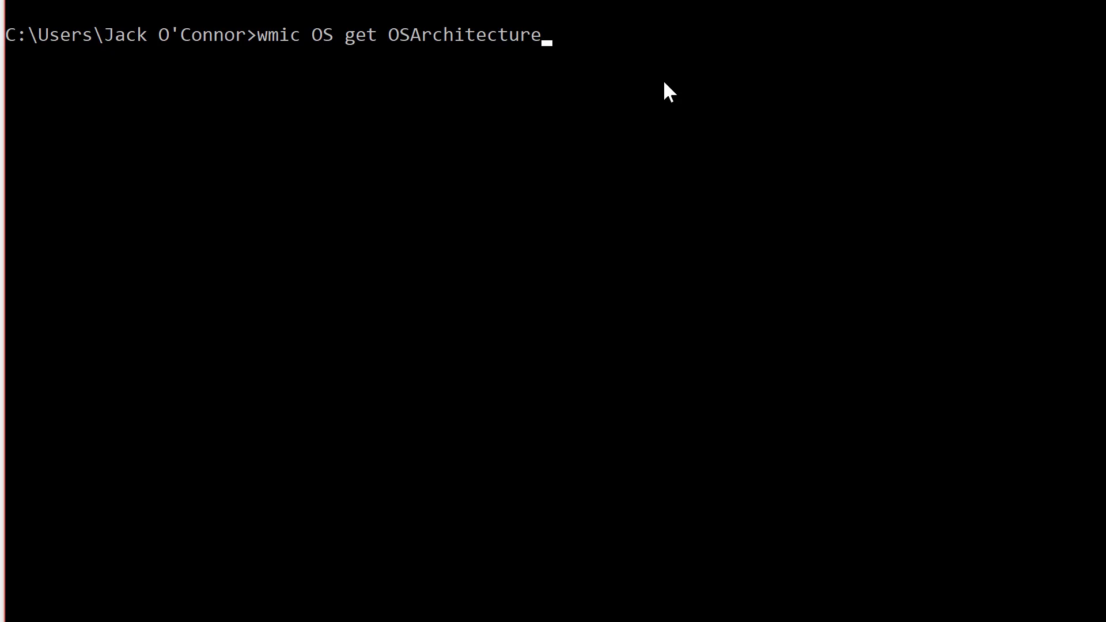
{"action": "key", "text": "Return"}
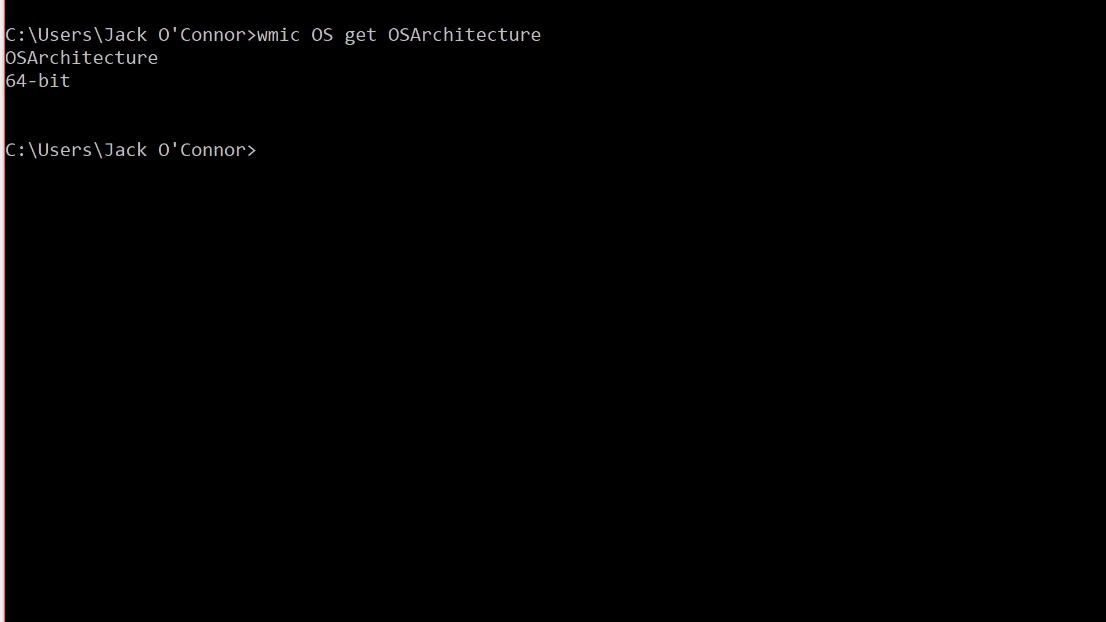
Enter 'uname -a' at the command prompt.
{"action": "type", "text": "uname 0"}
{"action": "key", "text": "BackSpace"}
{"action": "type", "text": "-a"}
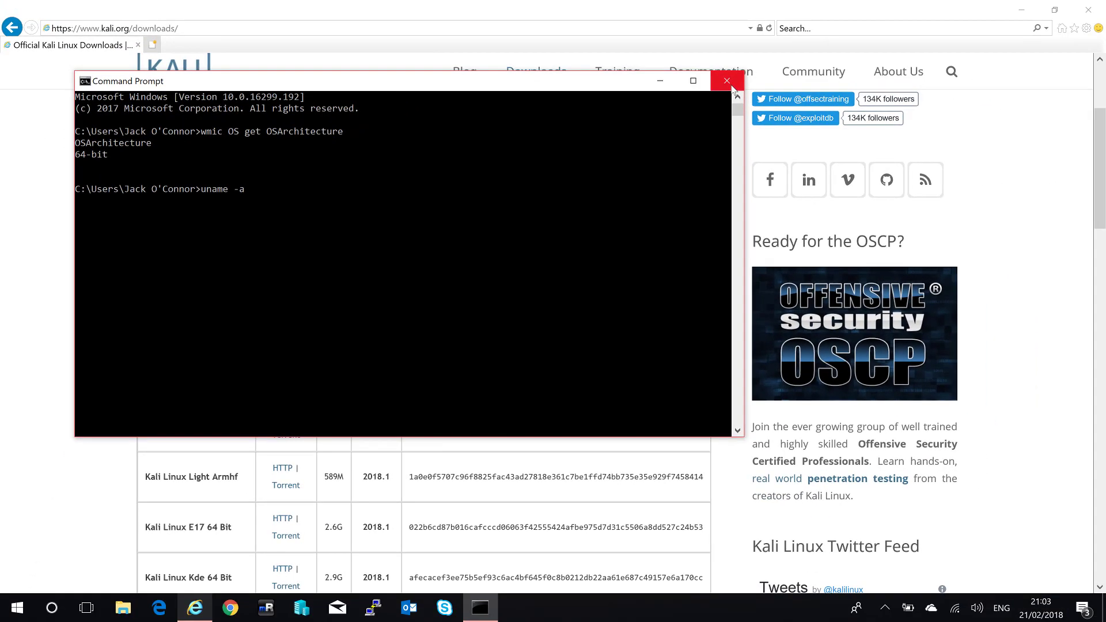
Save the 2.82 GB kali-linux-2018.1-amd64.iso from the Kali Linux 64 Bit HTTP link.
{"action": "left_click", "coordinate": [729, 83]}
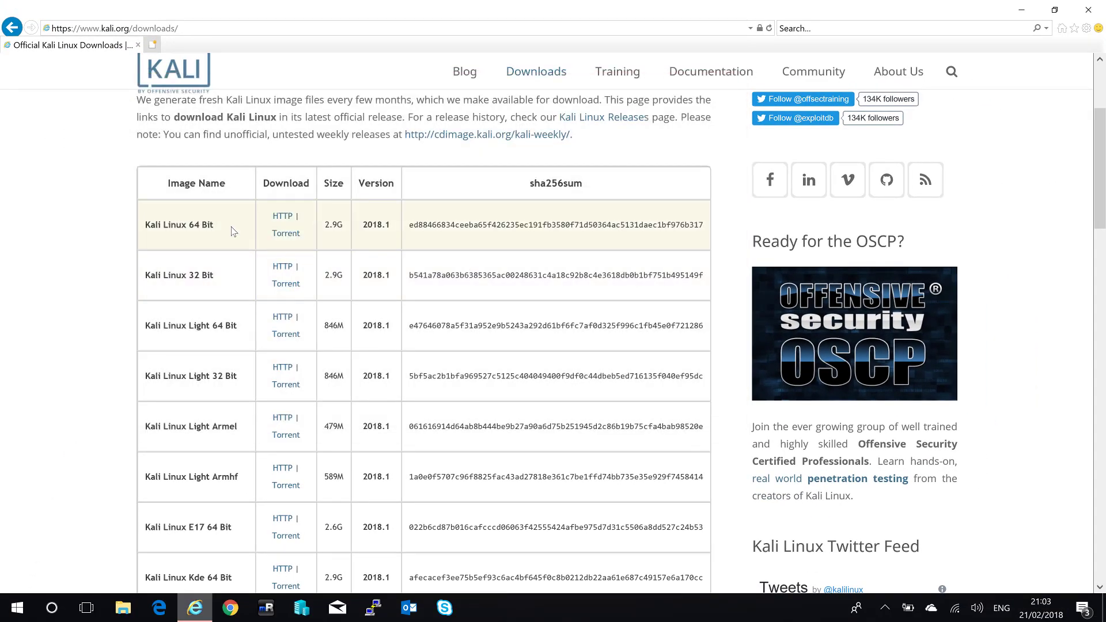
{"action": "left_click", "coordinate": [282, 216]}
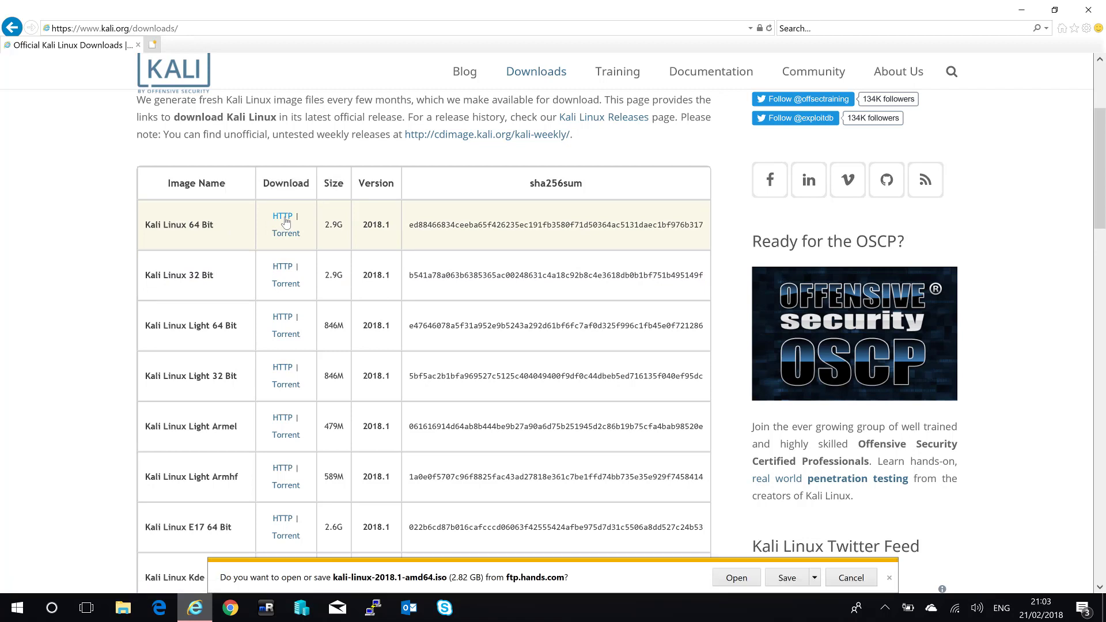
{"action": "left_click", "coordinate": [795, 577]}
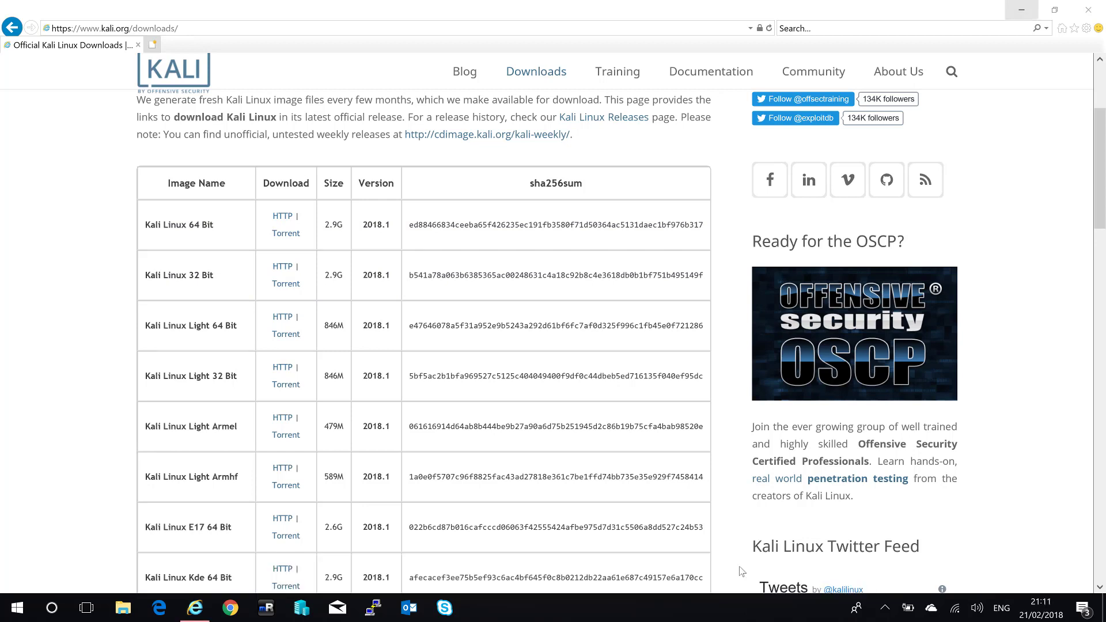
Open Downloads\kali-linux-2018.1-amd64 and select kali-linux-2018.1-amd64.iso.
{"action": "left_click", "coordinate": [123, 608]}
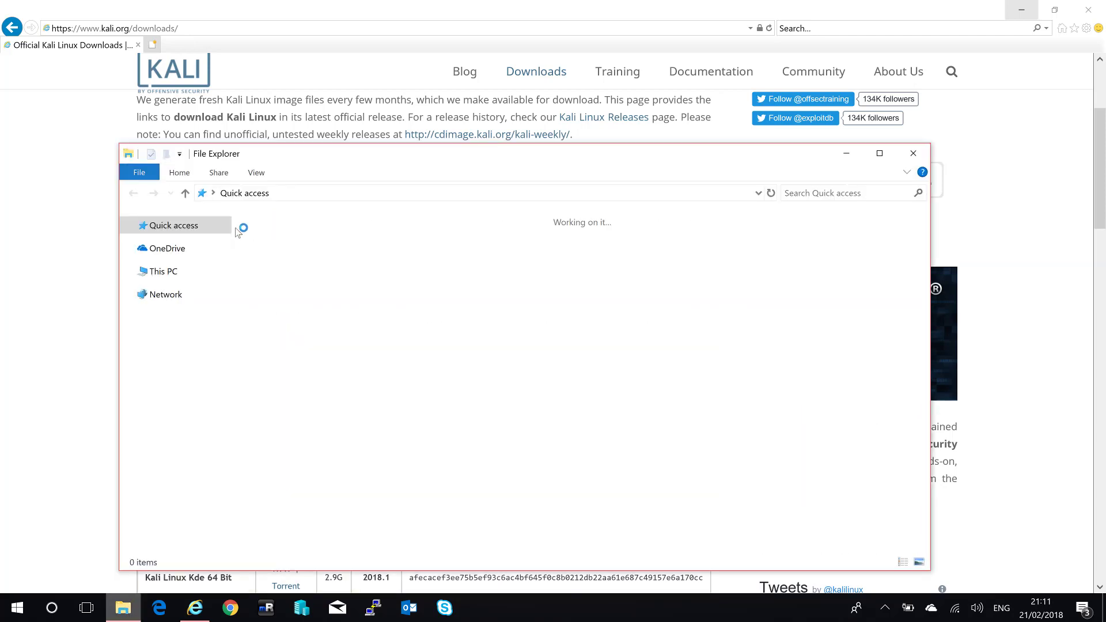
{"action": "left_click", "coordinate": [173, 260]}
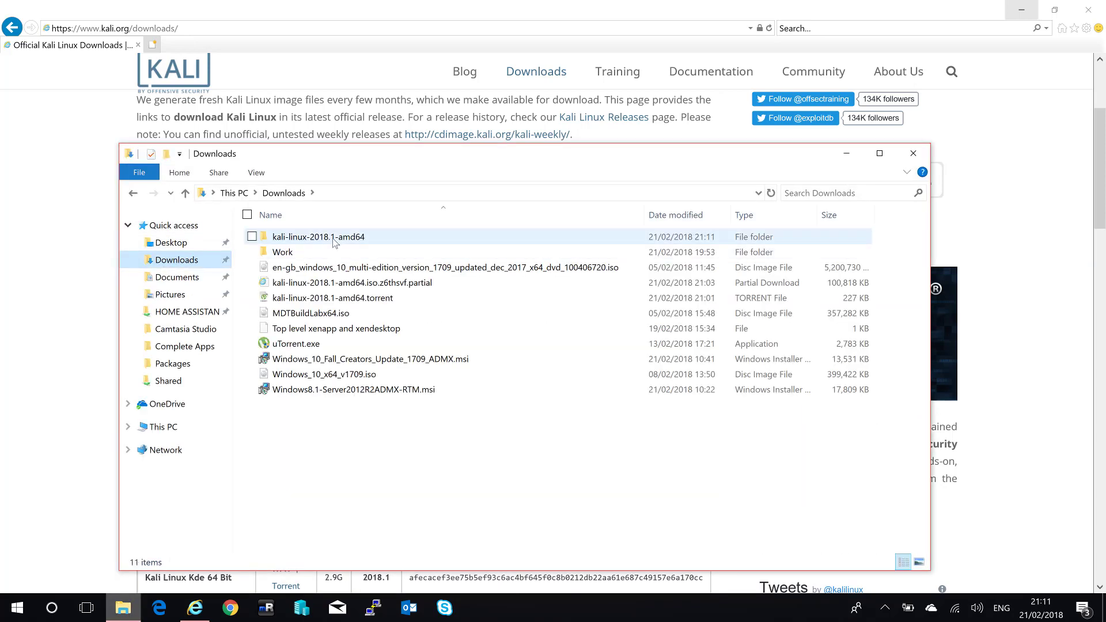
{"action": "double_click", "coordinate": [334, 243]}
{"action": "left_click", "coordinate": [305, 243]}
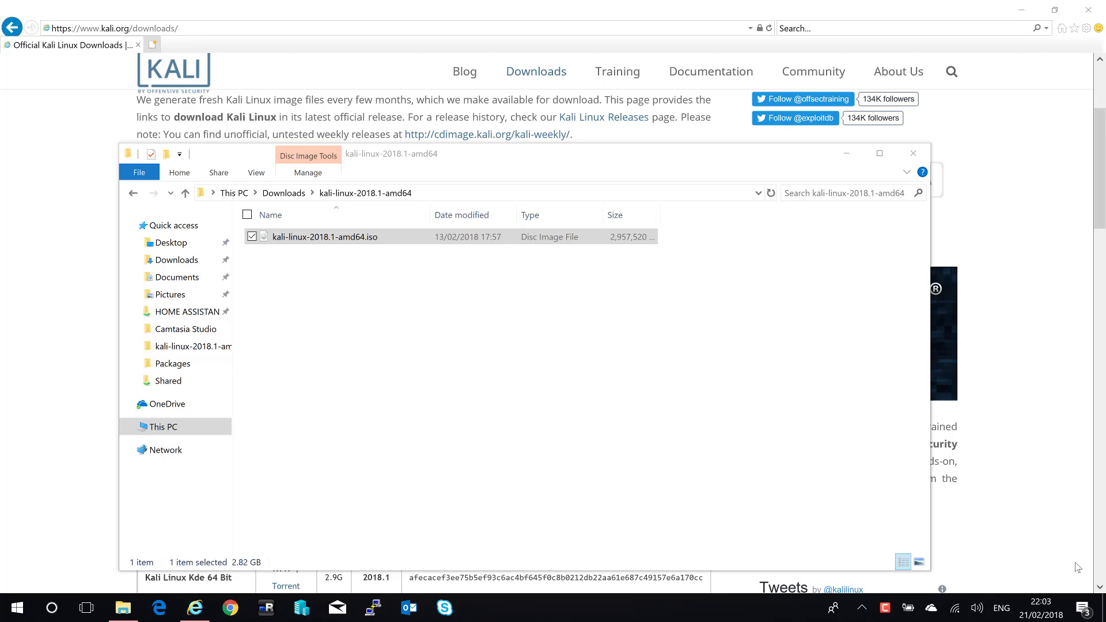
{"action": "key", "text": "super"}
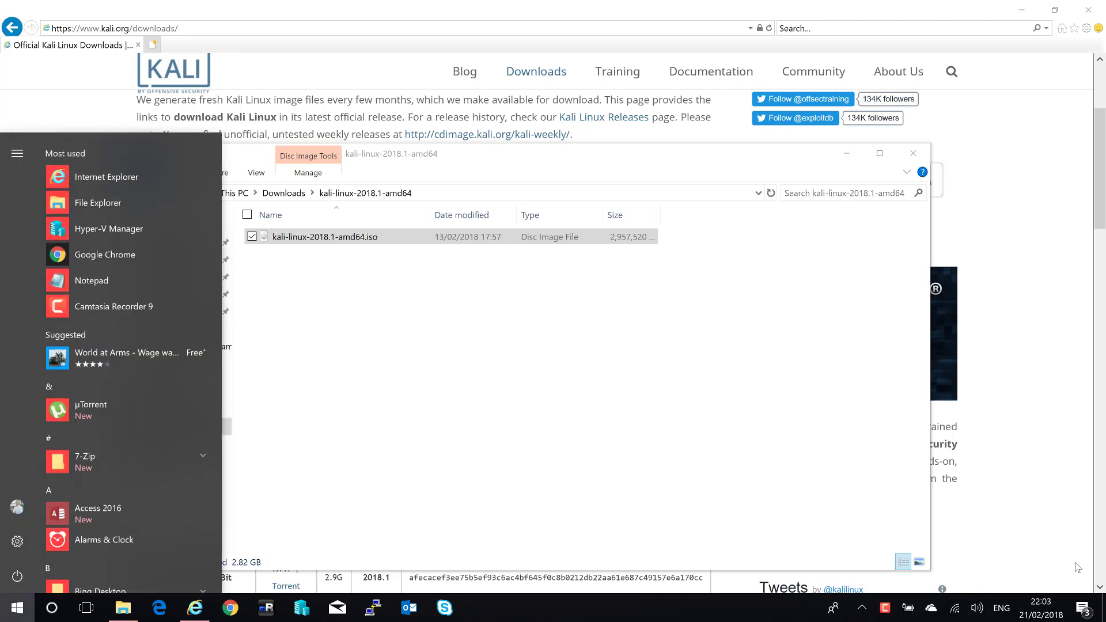
{"action": "type", "text": "features"}
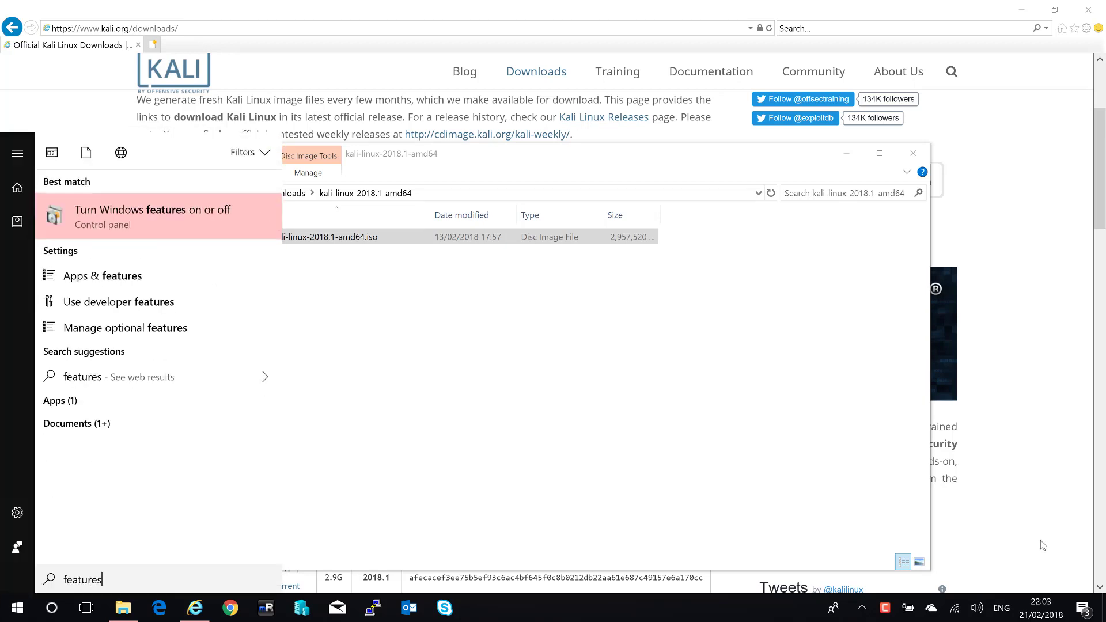
{"action": "left_click", "coordinate": [153, 220]}
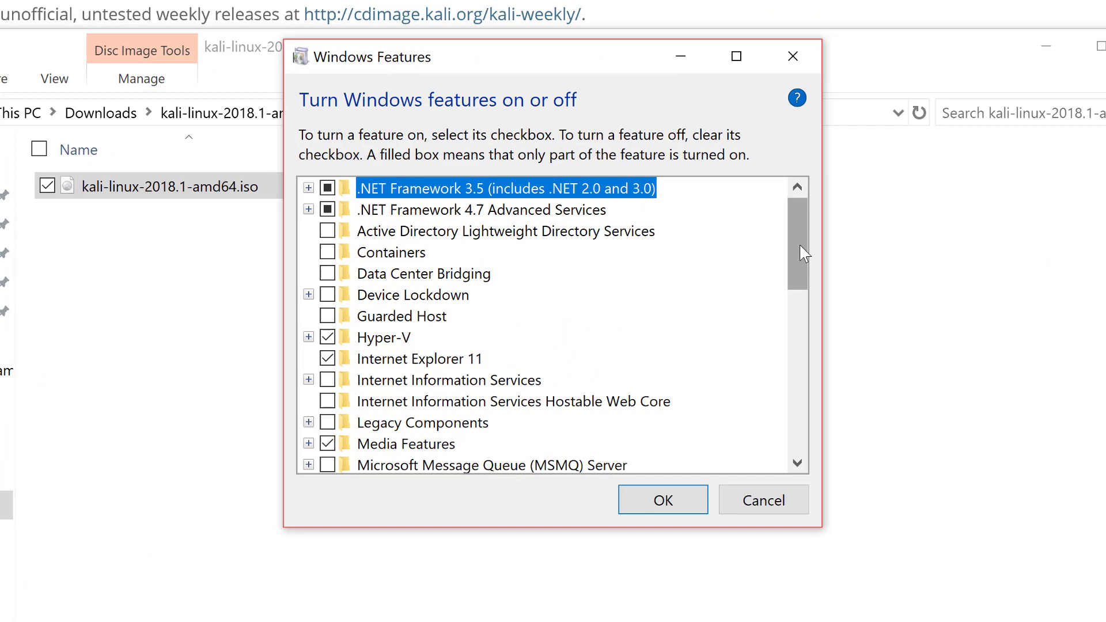
{"action": "scroll", "coordinate": [702, 278], "scroll_direction": "down", "scroll_amount": 1}
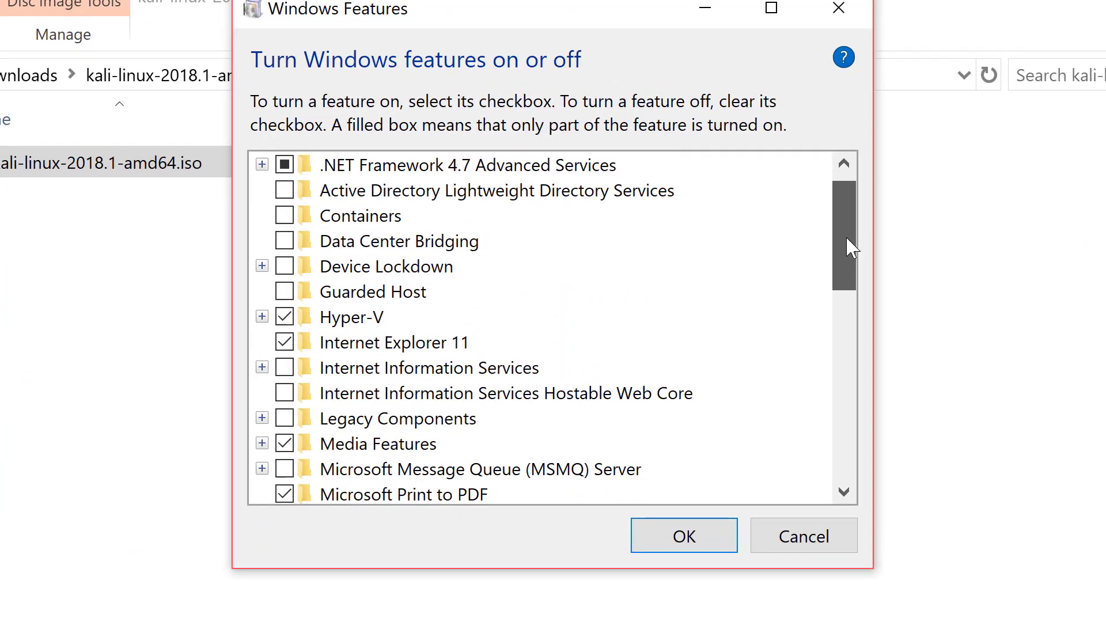
{"action": "left_click", "coordinate": [347, 327]}
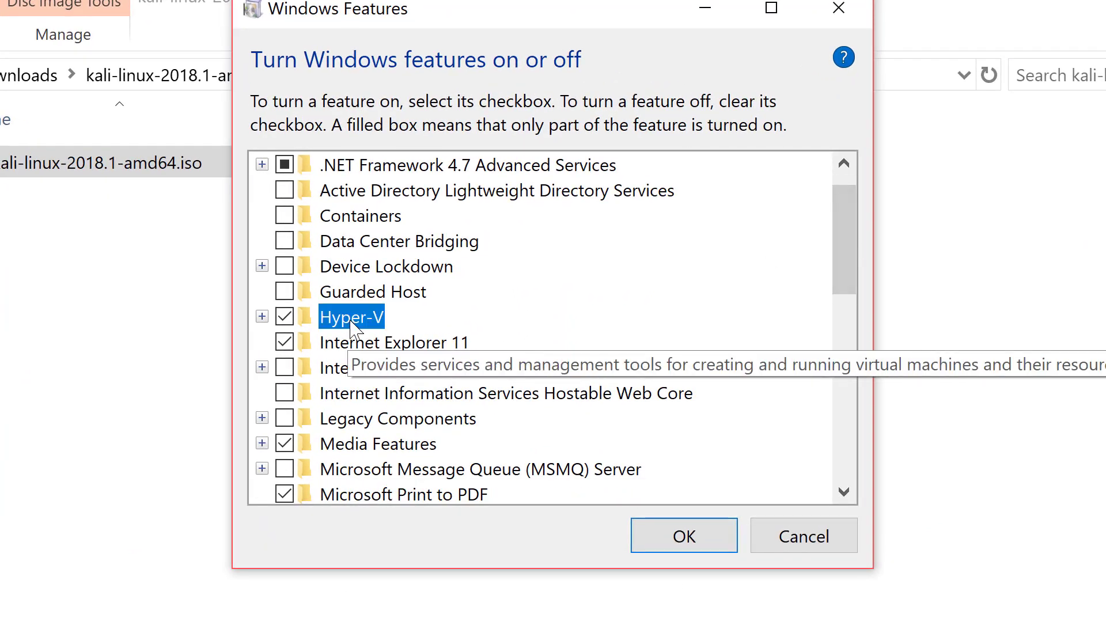
{"action": "left_click", "coordinate": [285, 318]}
{"action": "left_click", "coordinate": [287, 320]}
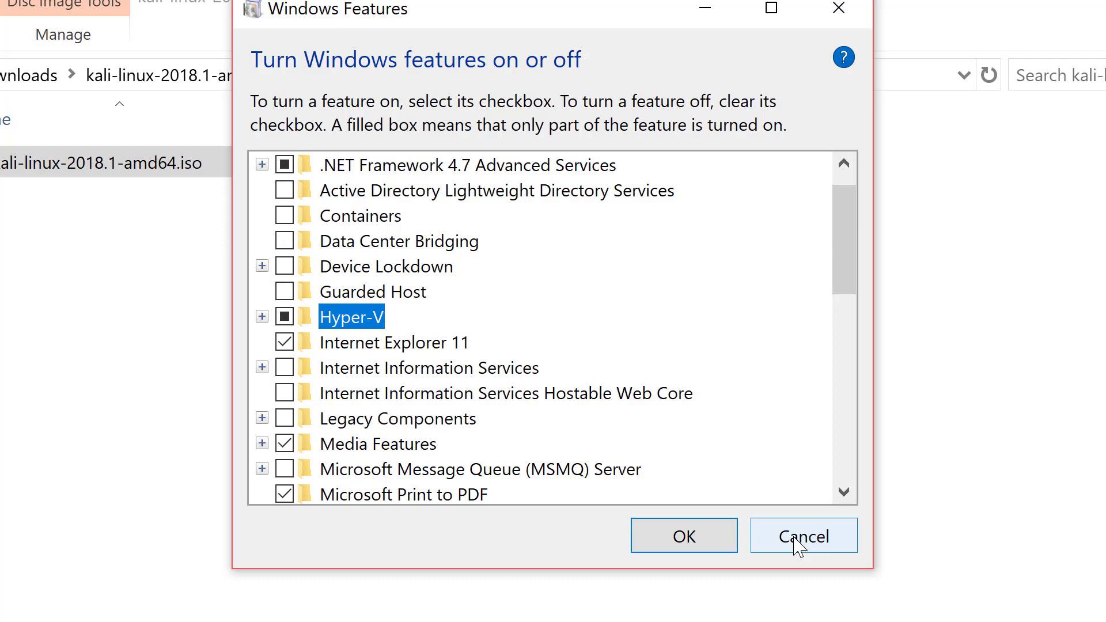
{"action": "left_click", "coordinate": [786, 544]}
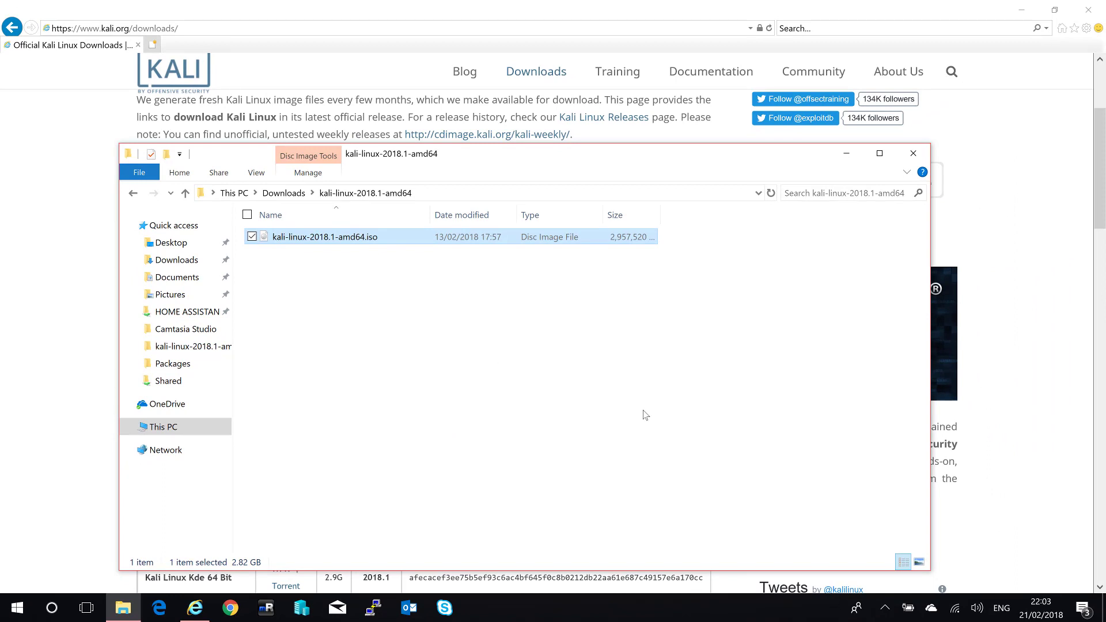
Open Hyper-V Manager and start the wizard via New > Virtual Machine.
{"action": "key", "text": "super"}
{"action": "type", "text": "hyper"}
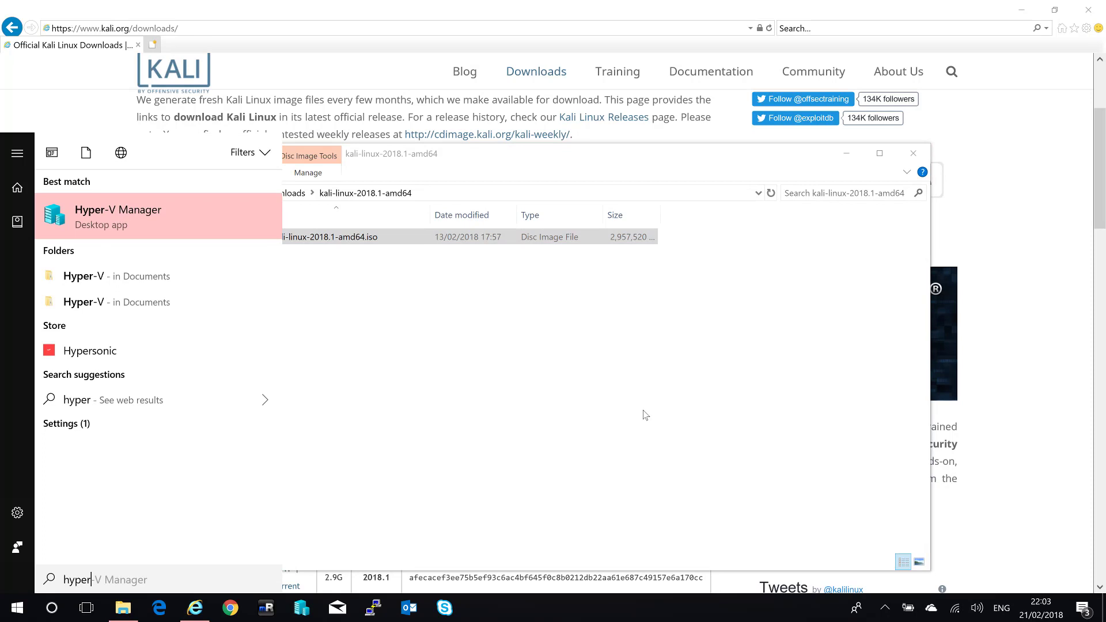
{"action": "left_click", "coordinate": [370, 323]}
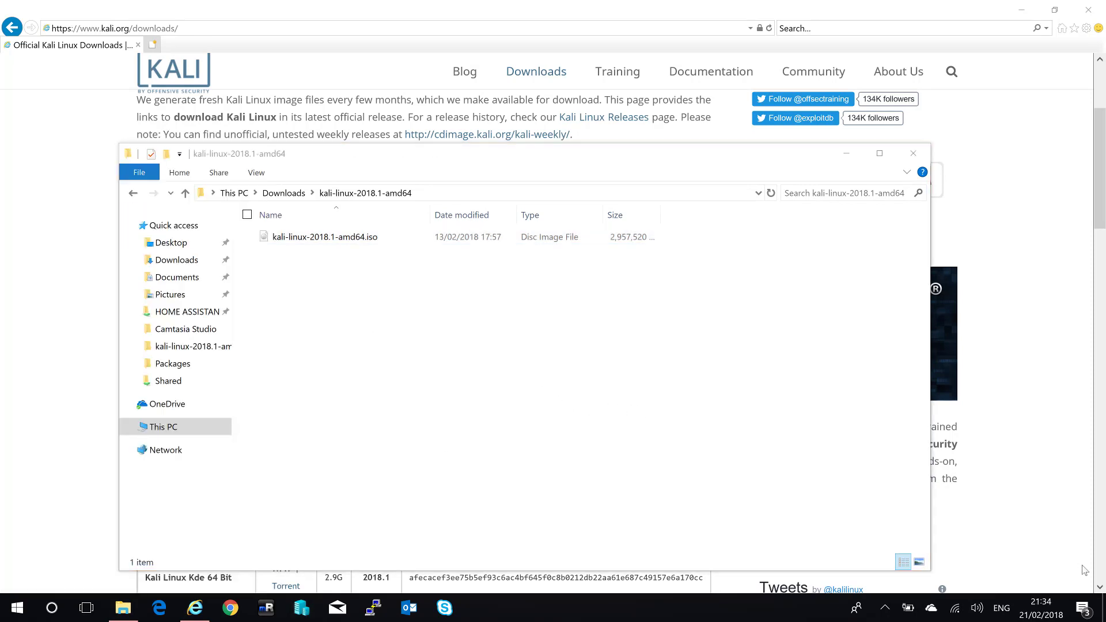
{"action": "left_click", "coordinate": [302, 609]}
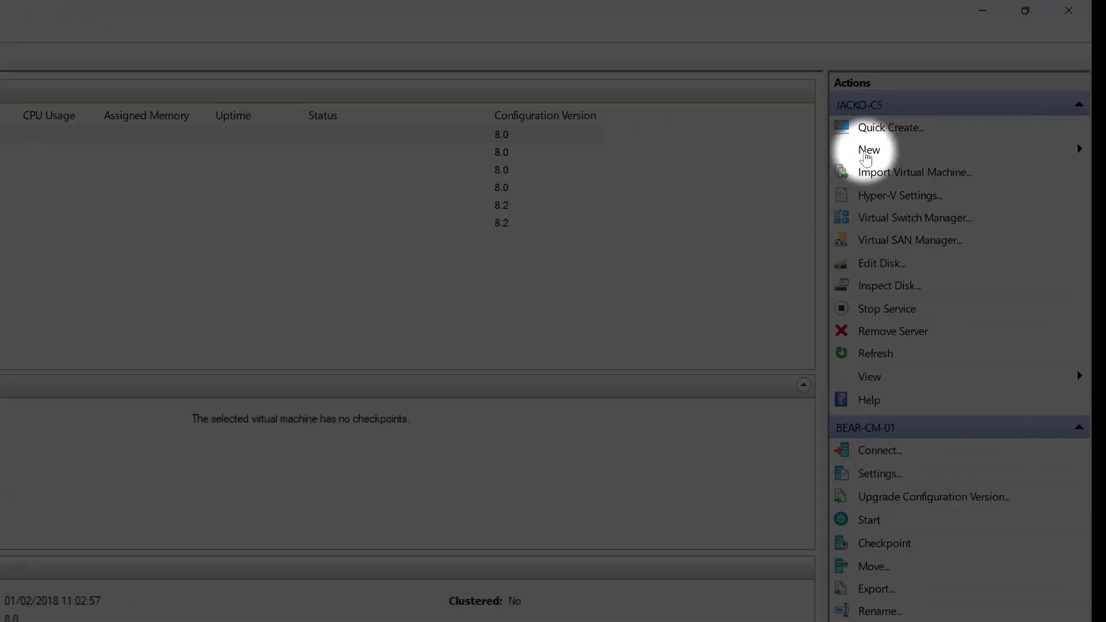
{"action": "left_click", "coordinate": [865, 154]}
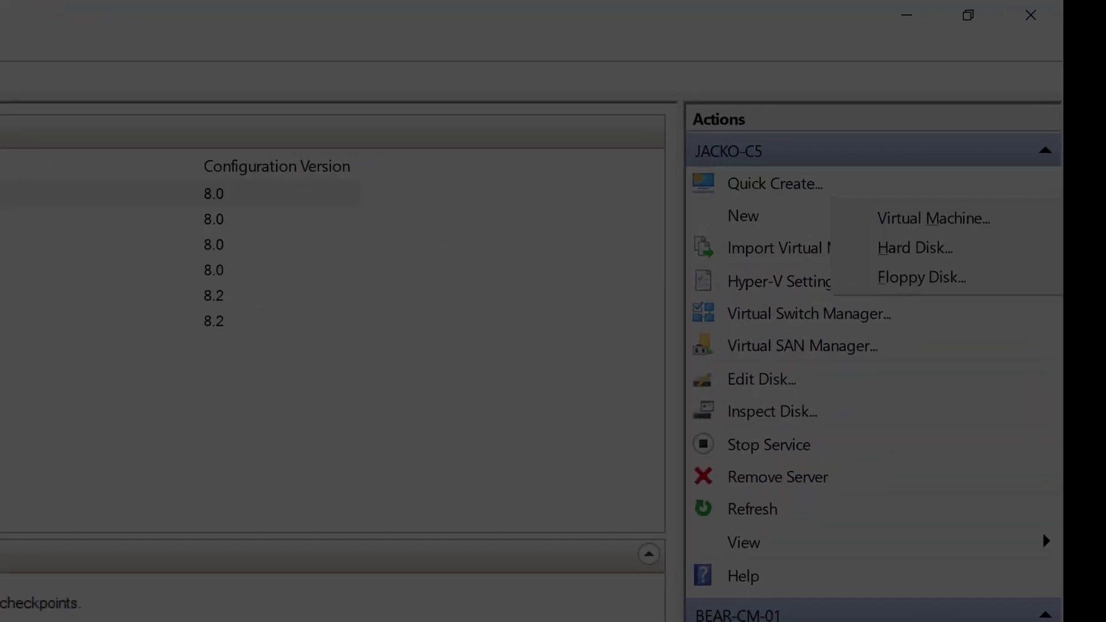
{"action": "left_click", "coordinate": [1001, 150]}
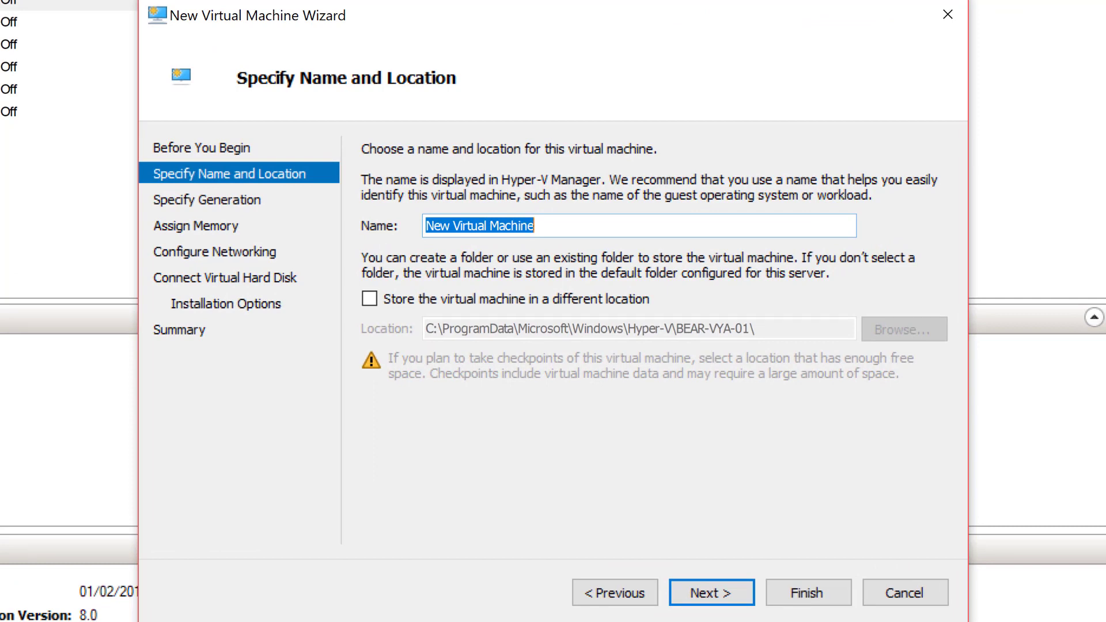
Name the virtual machine LNX-KALI-01 and accept the default generation.
{"action": "type", "text": "LNX-KALI-01"}
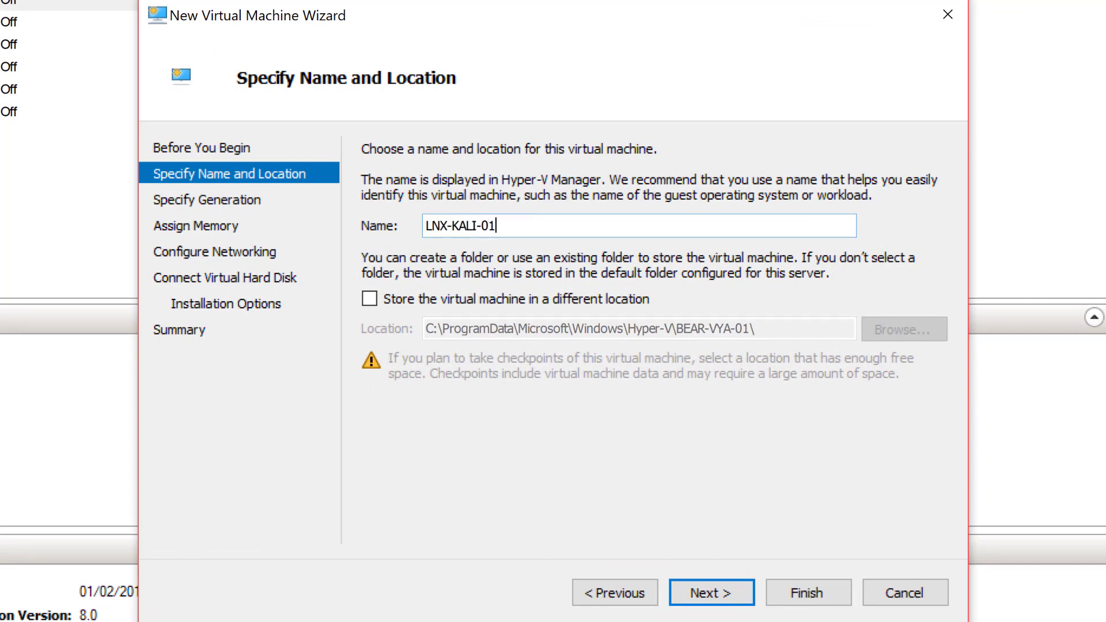
{"action": "key", "text": "Return"}
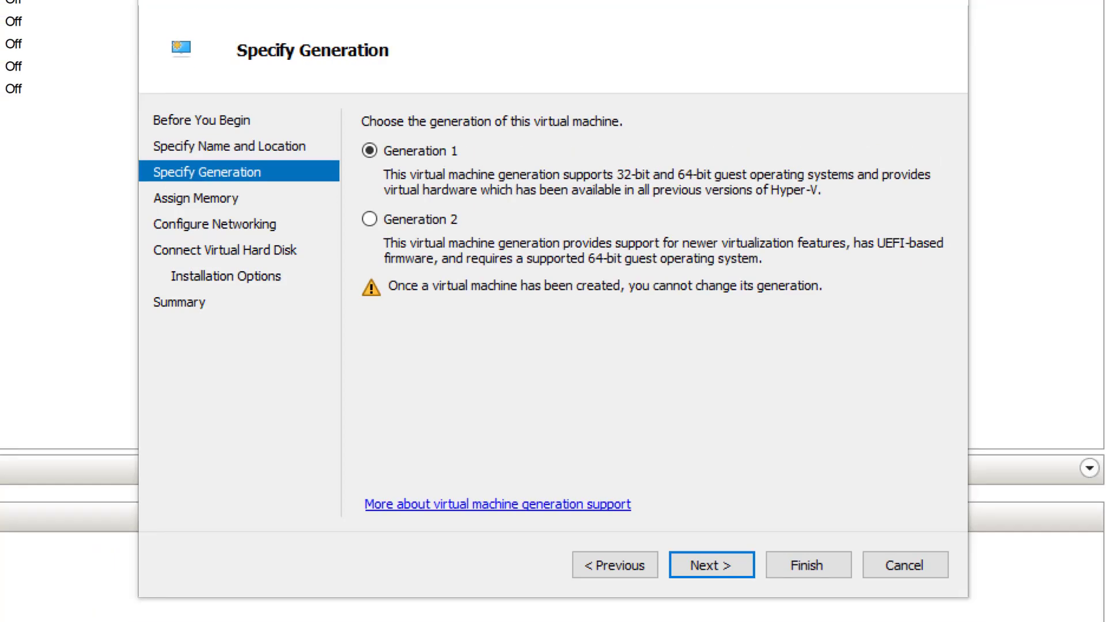
{"action": "key", "text": "Return"}
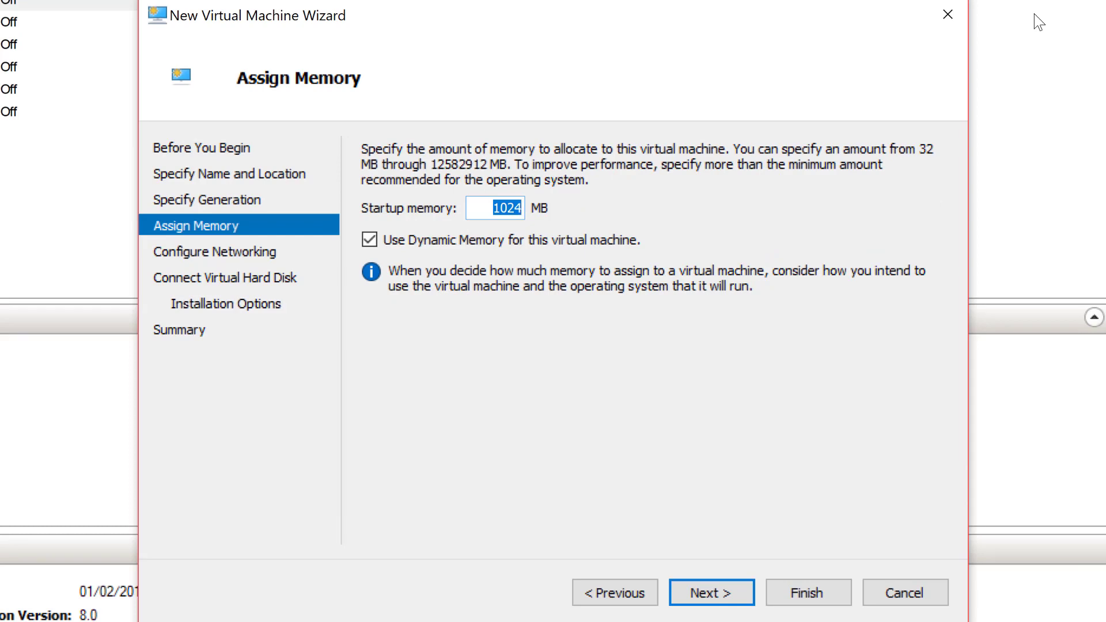
Assign 4096 MB startup memory and leave the network Not Connected.
{"action": "type", "text": "4096"}
{"action": "left_click", "coordinate": [714, 599]}
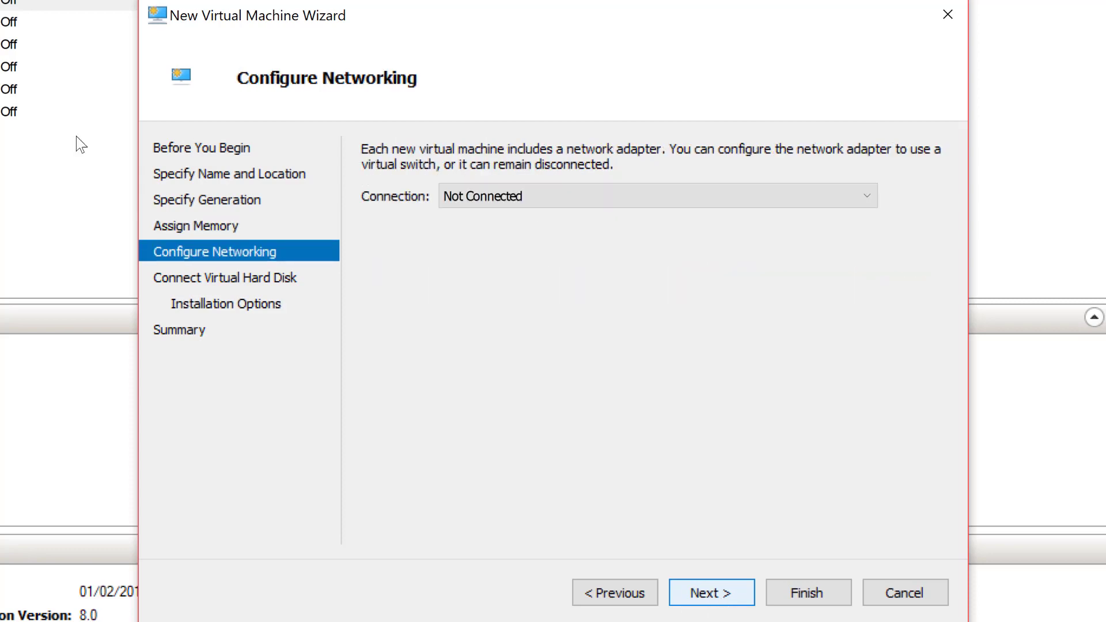
{"action": "key", "text": "Return"}
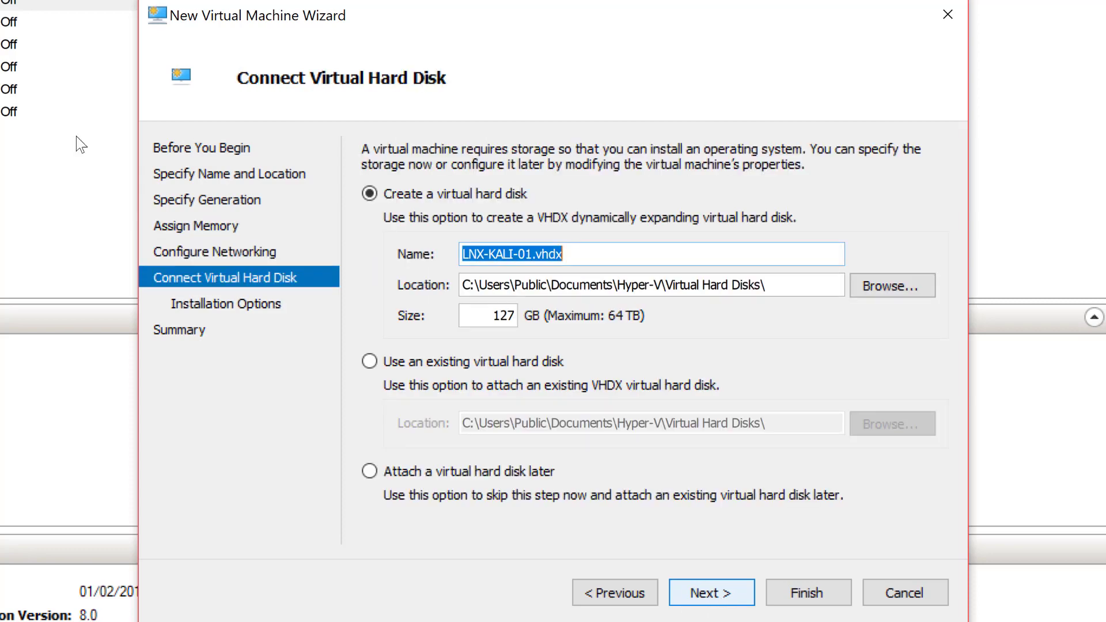
Set the new virtual hard disk size to 70 GB.
{"action": "left_click", "coordinate": [491, 315]}
{"action": "double_click", "coordinate": [492, 315]}
{"action": "type", "text": "70"}
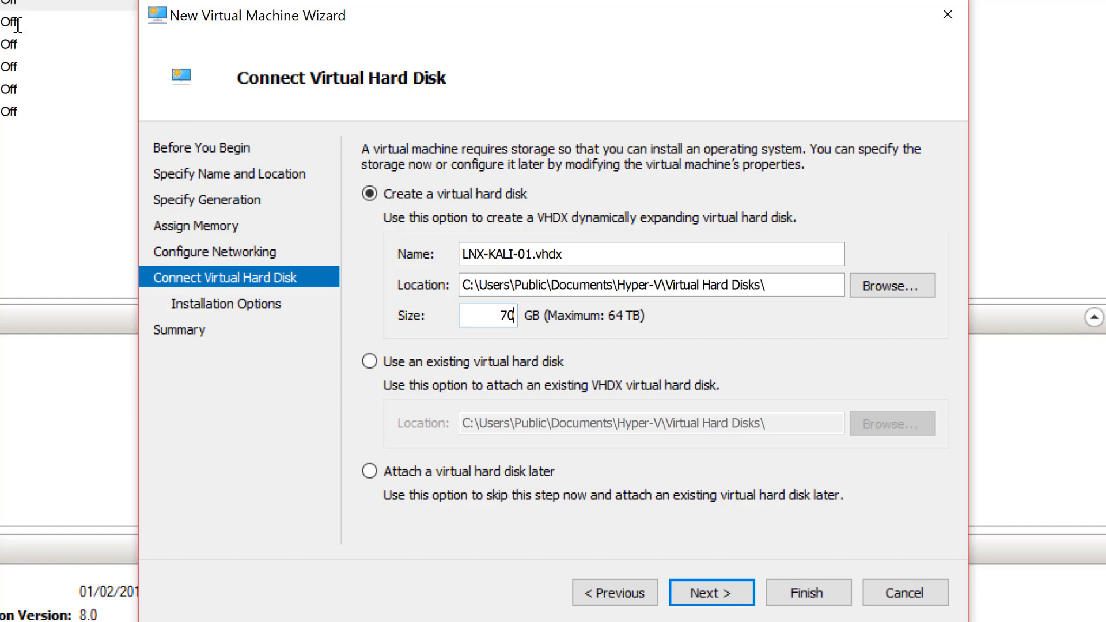
{"action": "left_click", "coordinate": [708, 593]}
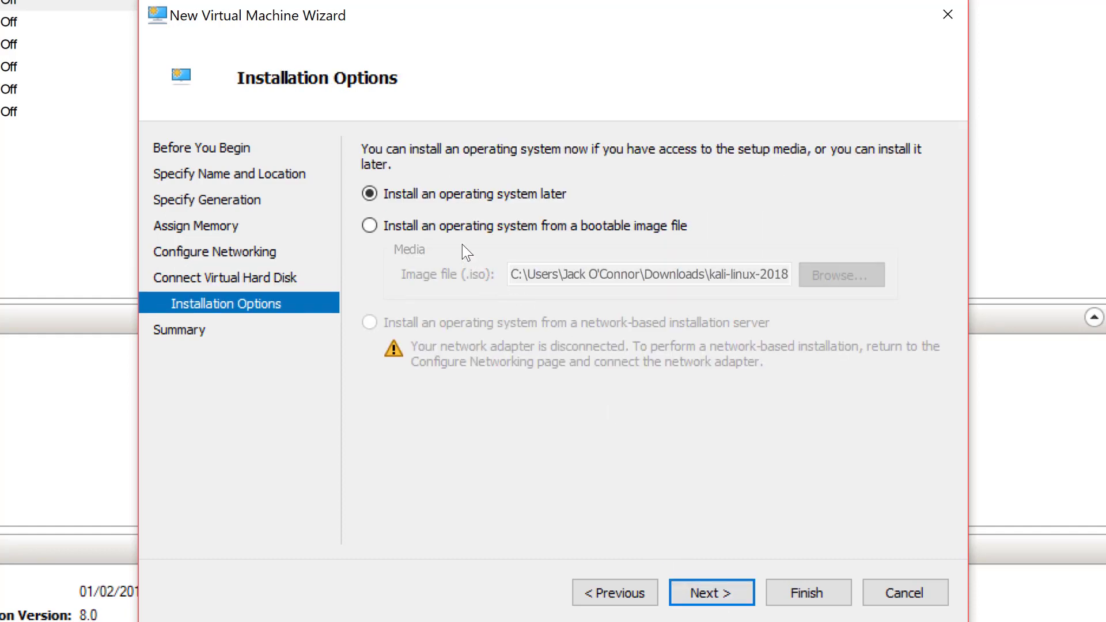
Install from the kali-linux-2018.1-amd64.iso bootable image and finish creating the VM.
{"action": "left_click", "coordinate": [456, 229]}
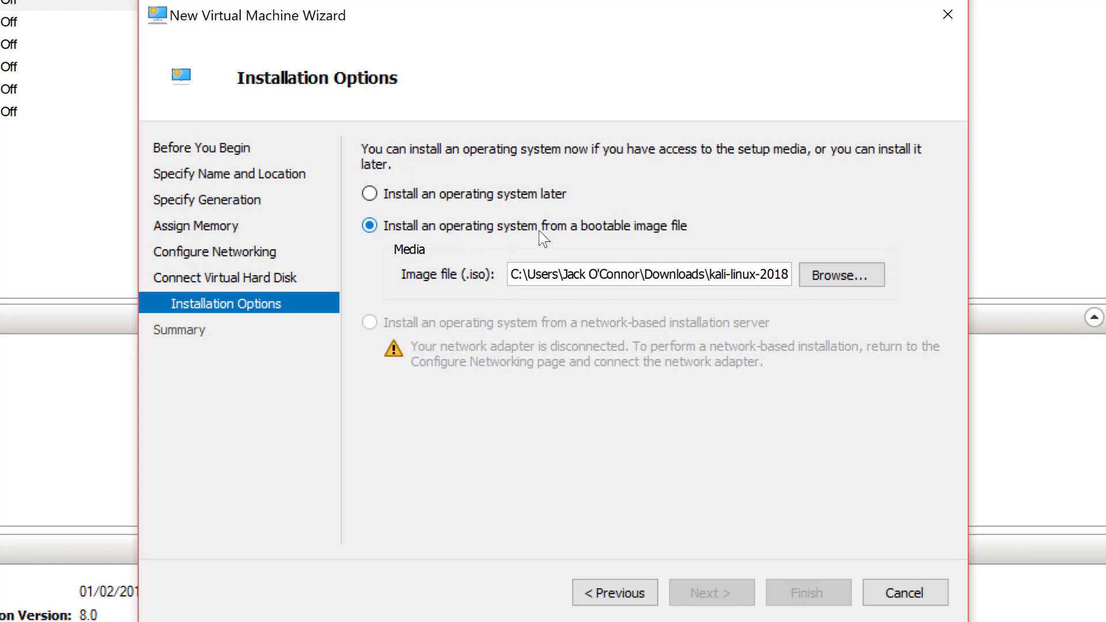
{"action": "left_click", "coordinate": [846, 279]}
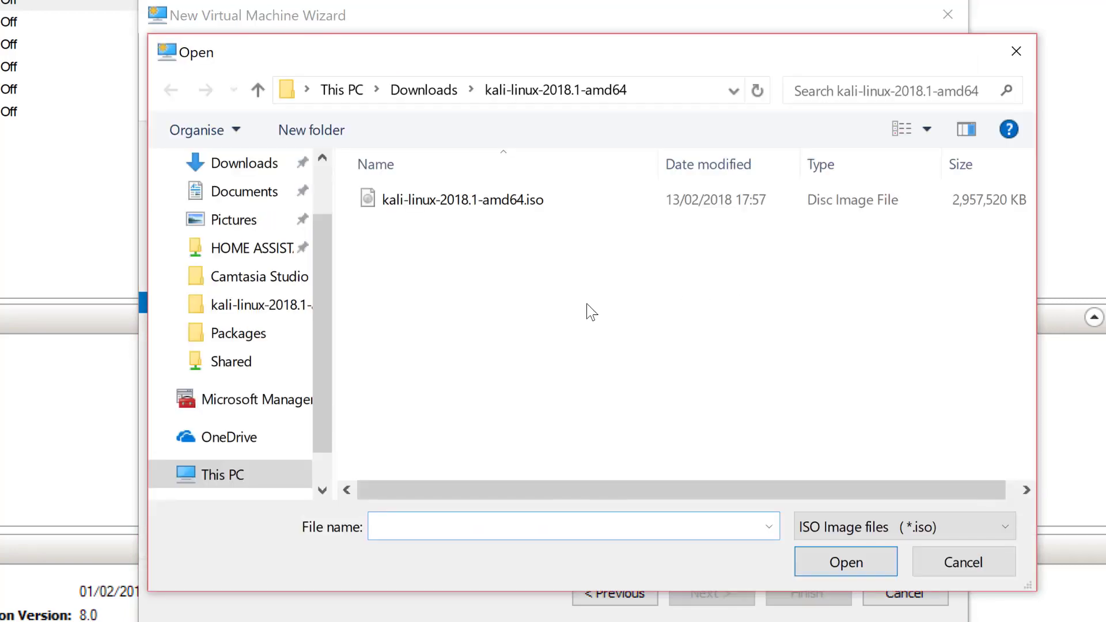
{"action": "double_click", "coordinate": [568, 201]}
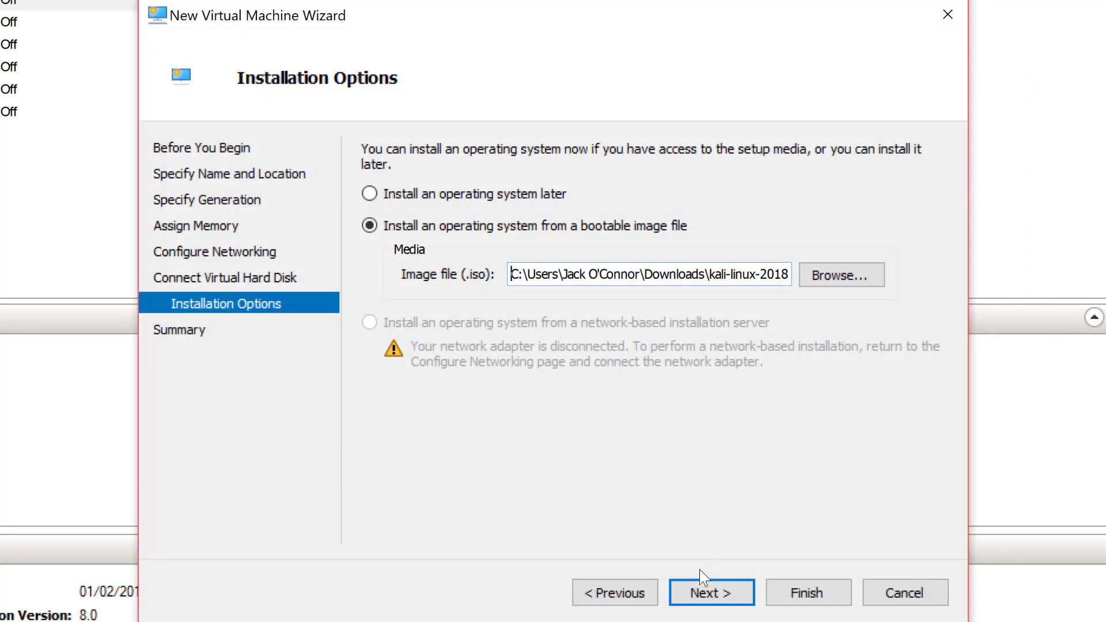
{"action": "left_click", "coordinate": [705, 584]}
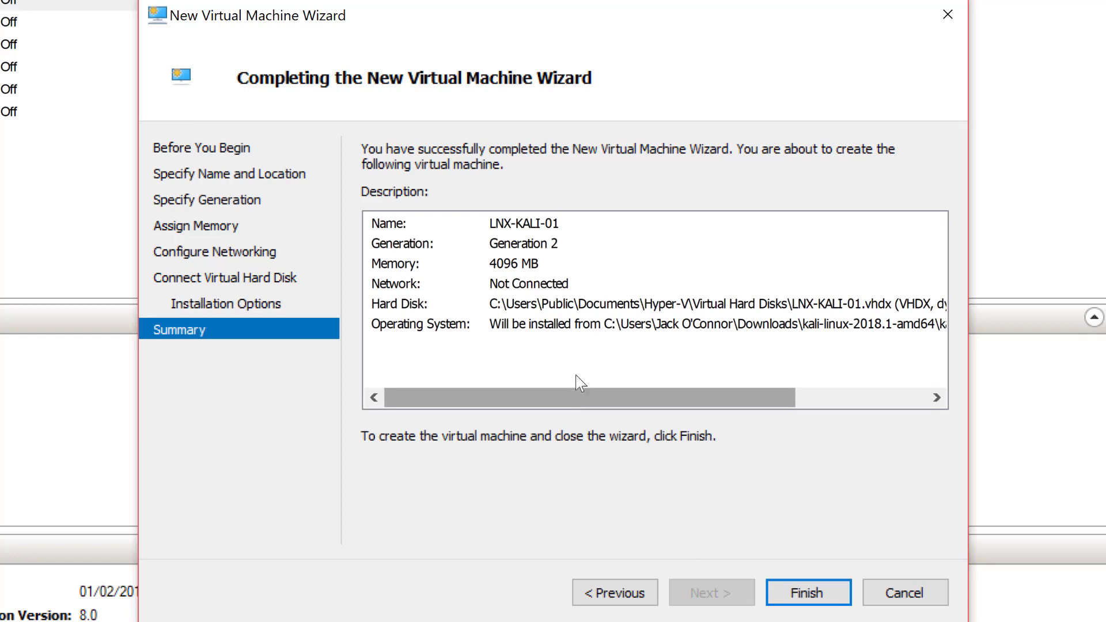
{"action": "left_click", "coordinate": [804, 591]}
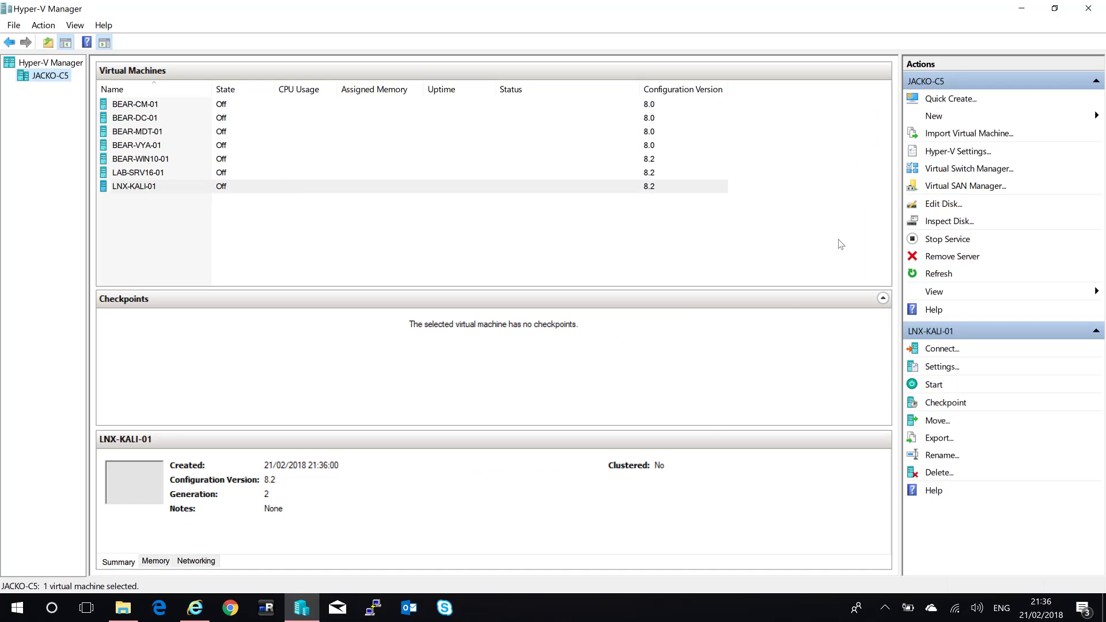
{"action": "left_click", "coordinate": [947, 172]}
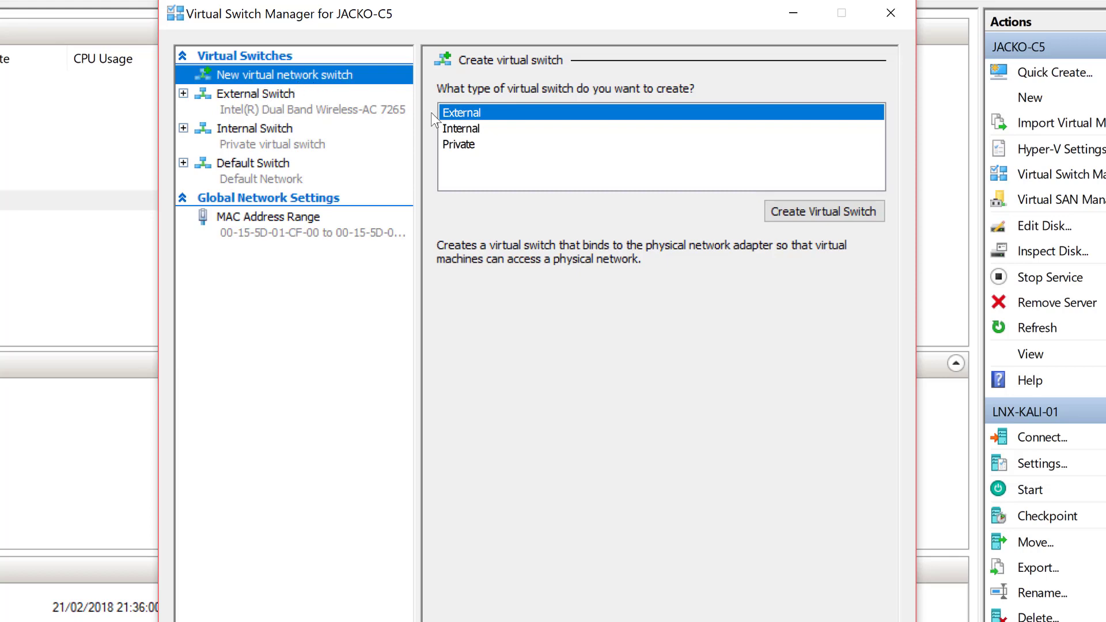
{"action": "left_click", "coordinate": [760, 154]}
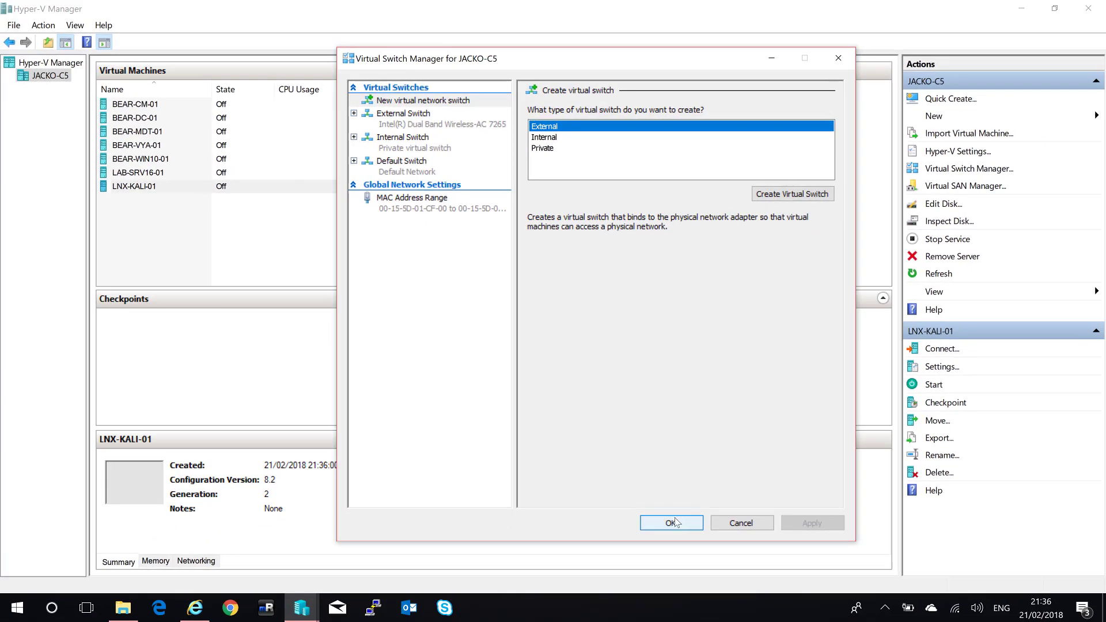
{"action": "left_click", "coordinate": [673, 522]}
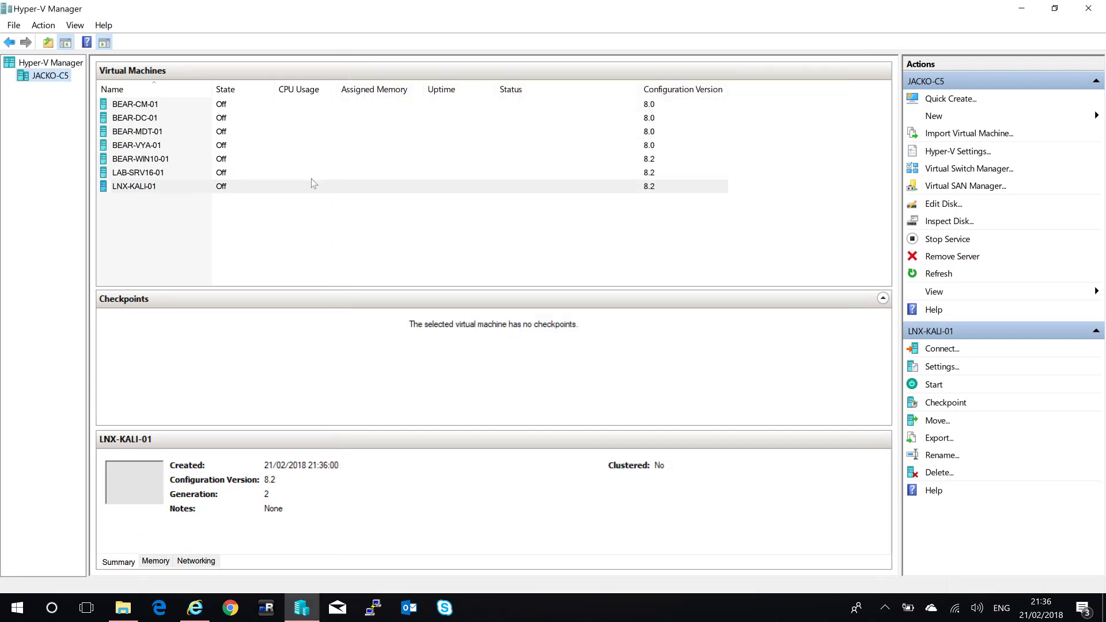
{"action": "left_click", "coordinate": [266, 191]}
In LNX-KALI-01 Settings, set the Network Adapter's virtual switch to External Switch and apply.
{"action": "right_click", "coordinate": [267, 190]}
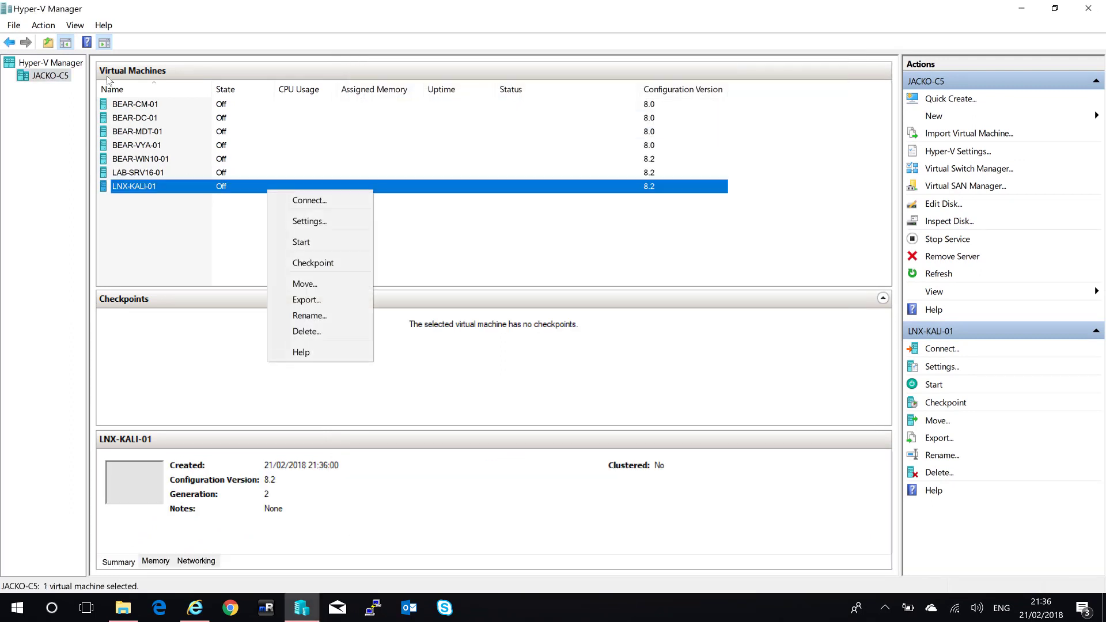
{"action": "left_click", "coordinate": [299, 223]}
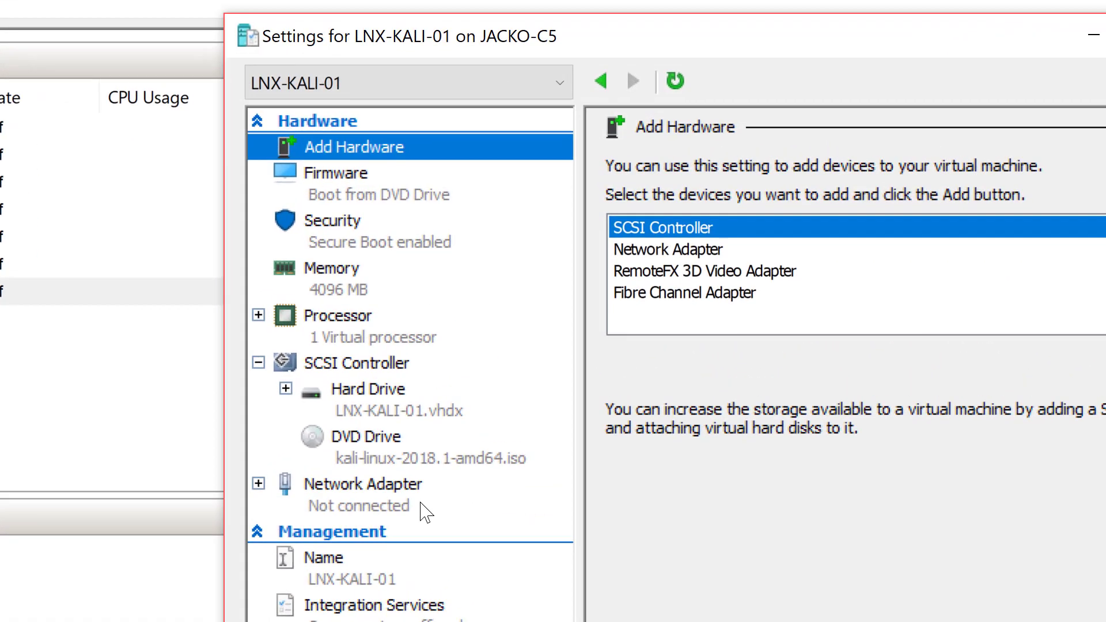
{"action": "left_click", "coordinate": [437, 294]}
{"action": "left_click", "coordinate": [769, 223]}
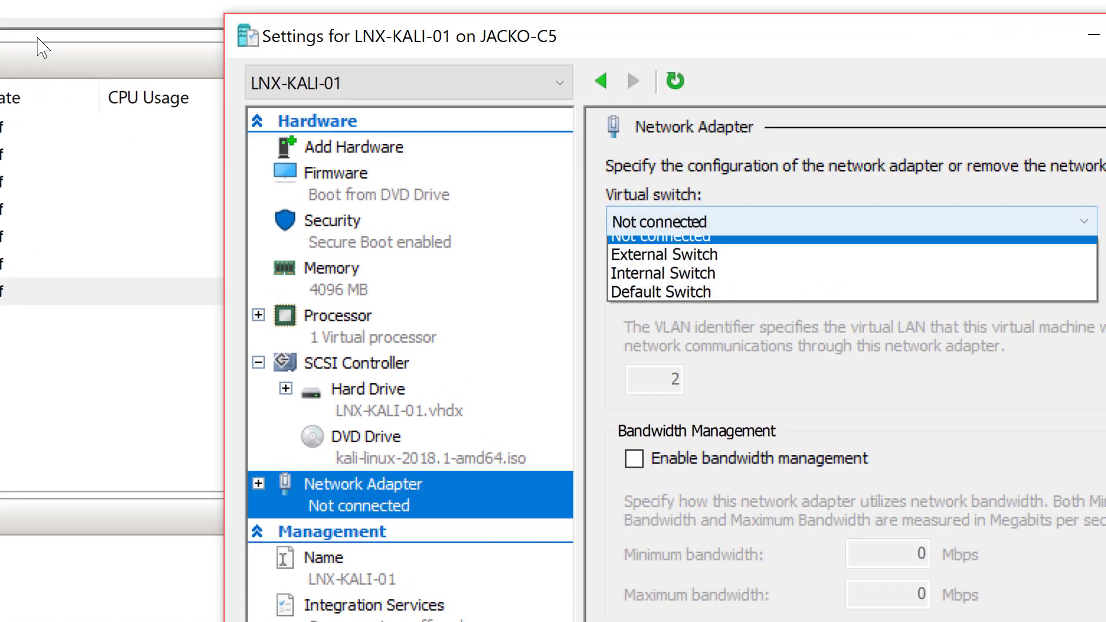
{"action": "left_click", "coordinate": [684, 266]}
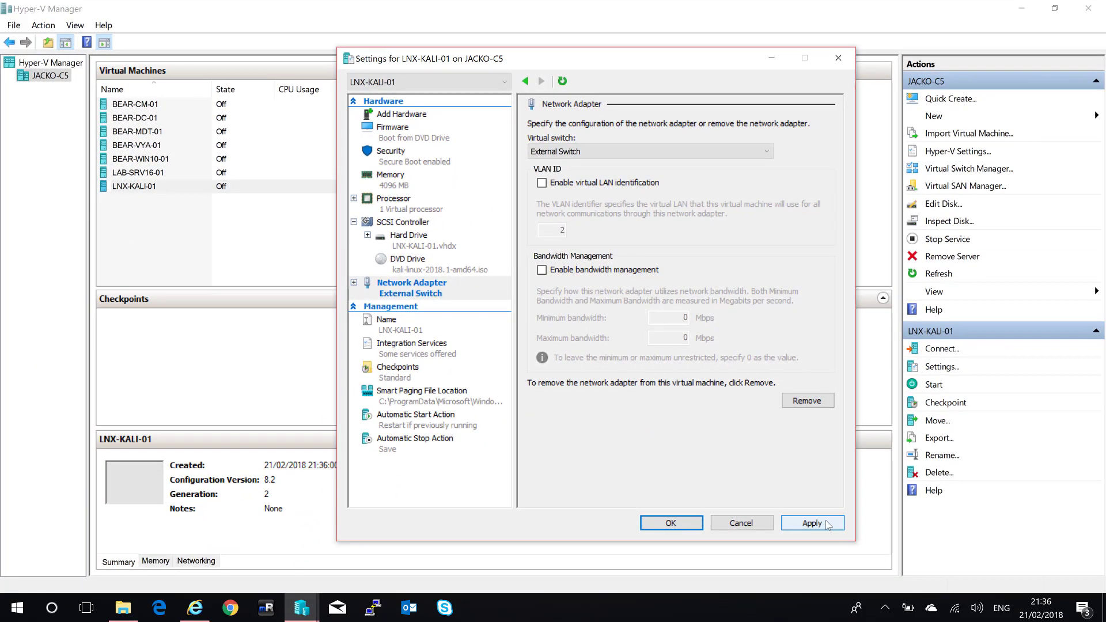
{"action": "left_click", "coordinate": [827, 524]}
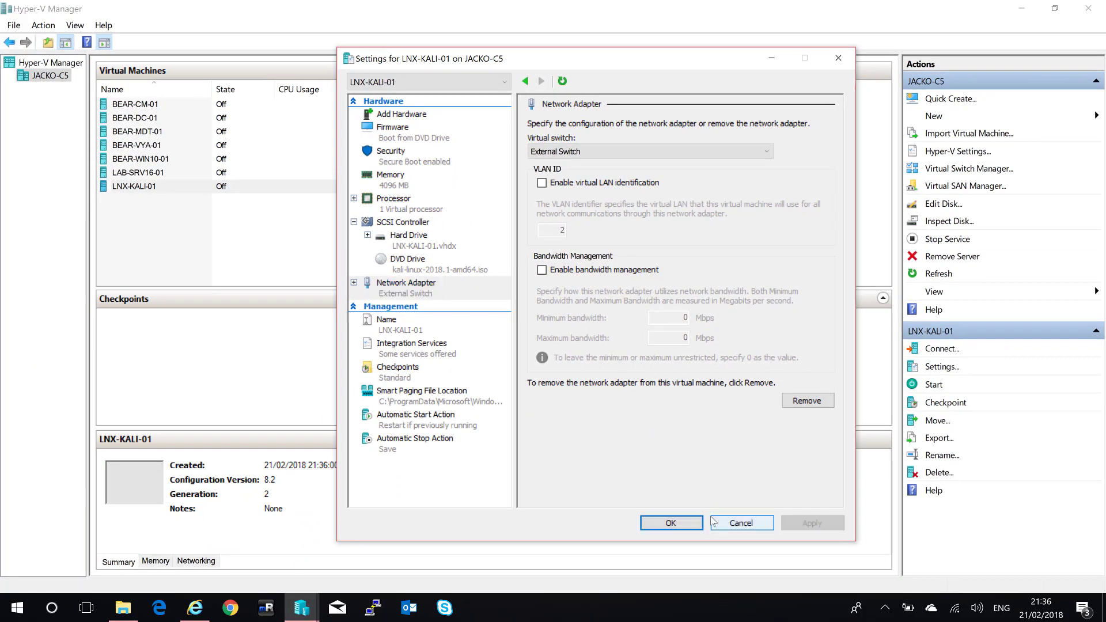
{"action": "left_click", "coordinate": [671, 523]}
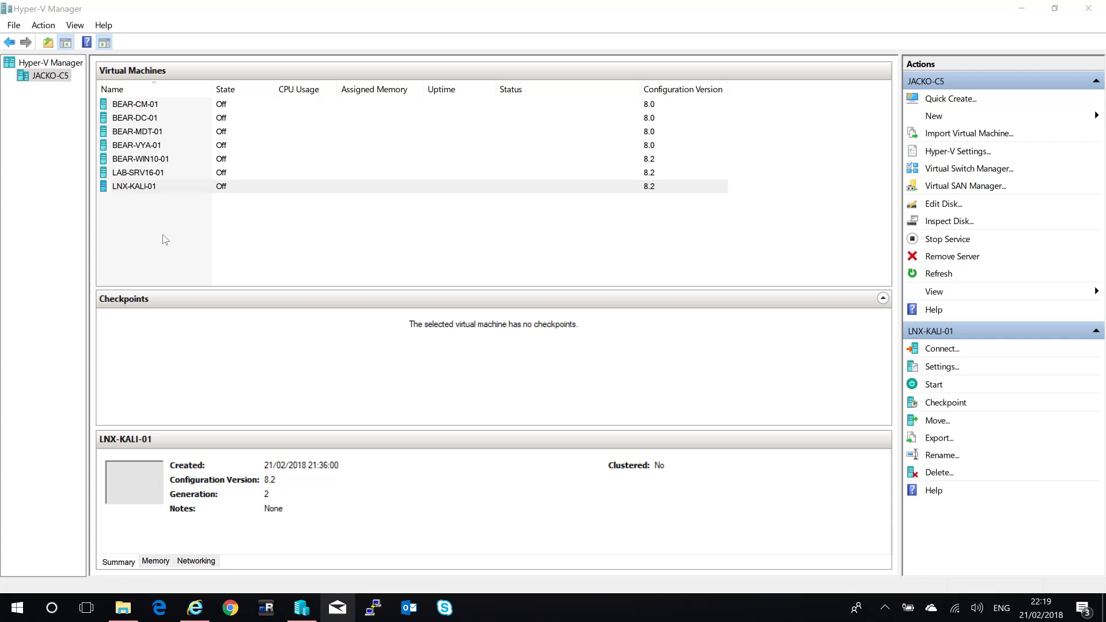
Search Google for 'download rufus' in a new Internet Explorer tab.
{"action": "left_click", "coordinate": [195, 607]}
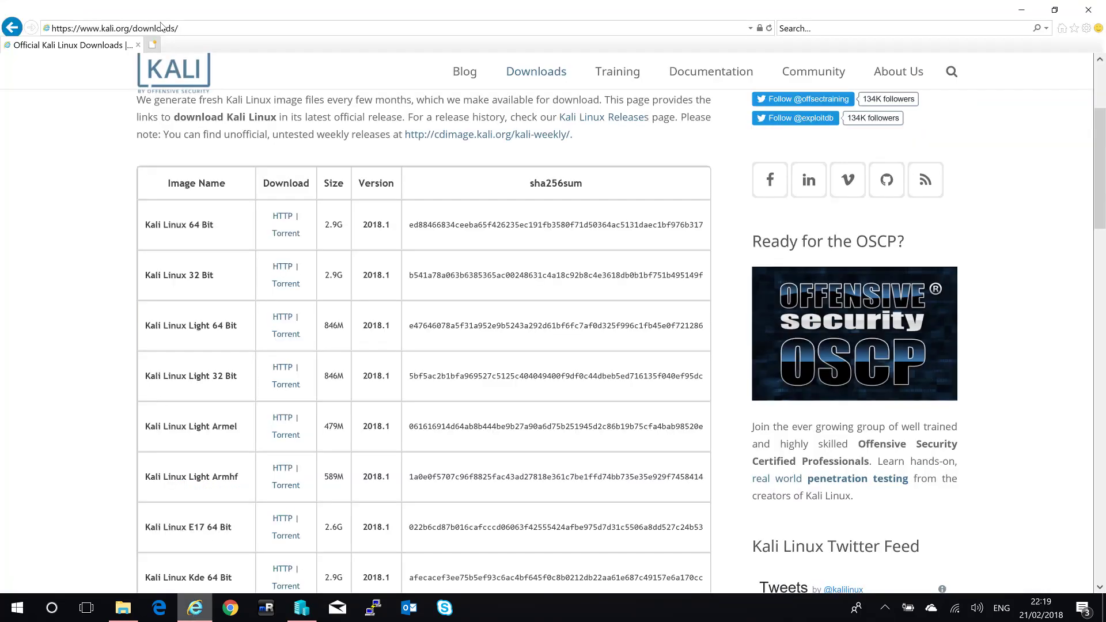
{"action": "left_click", "coordinate": [153, 45]}
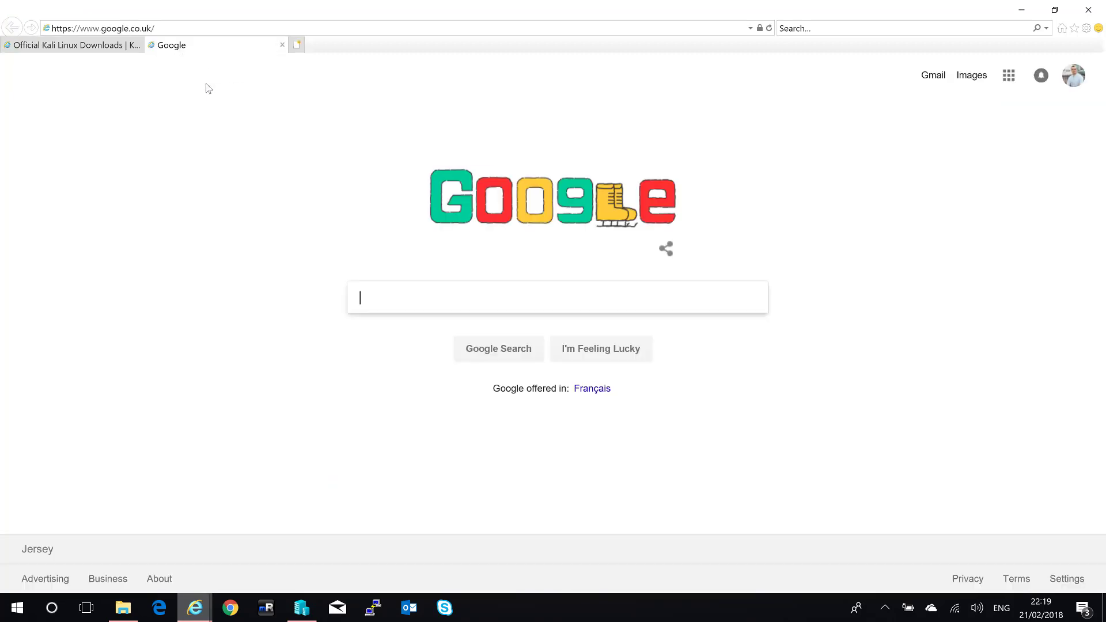
{"action": "type", "text": "download rufus"}
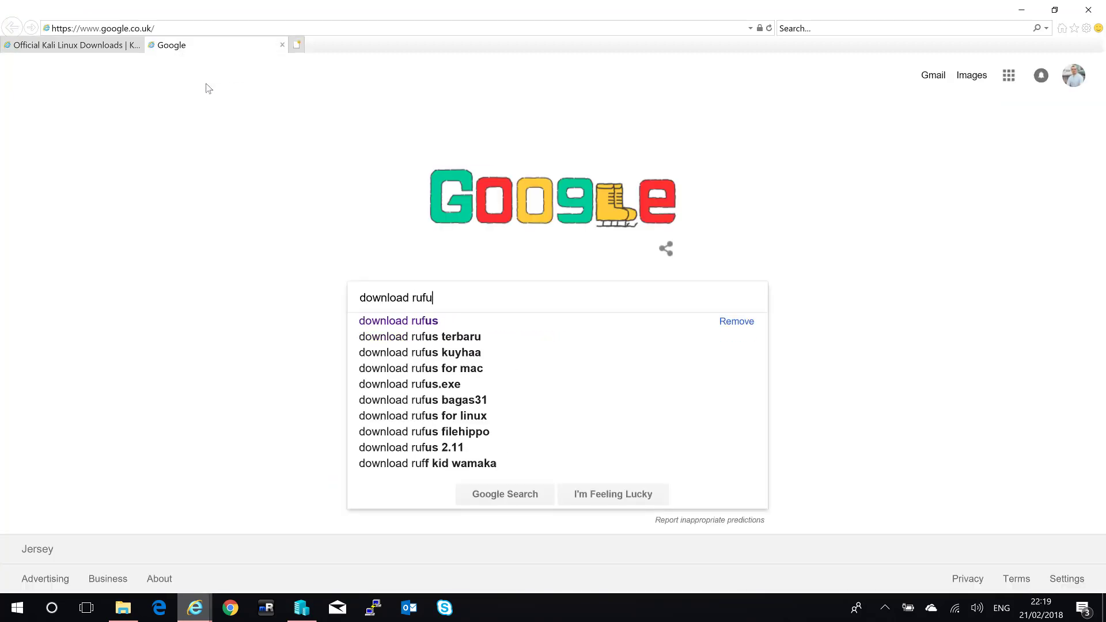
{"action": "key", "text": "Return"}
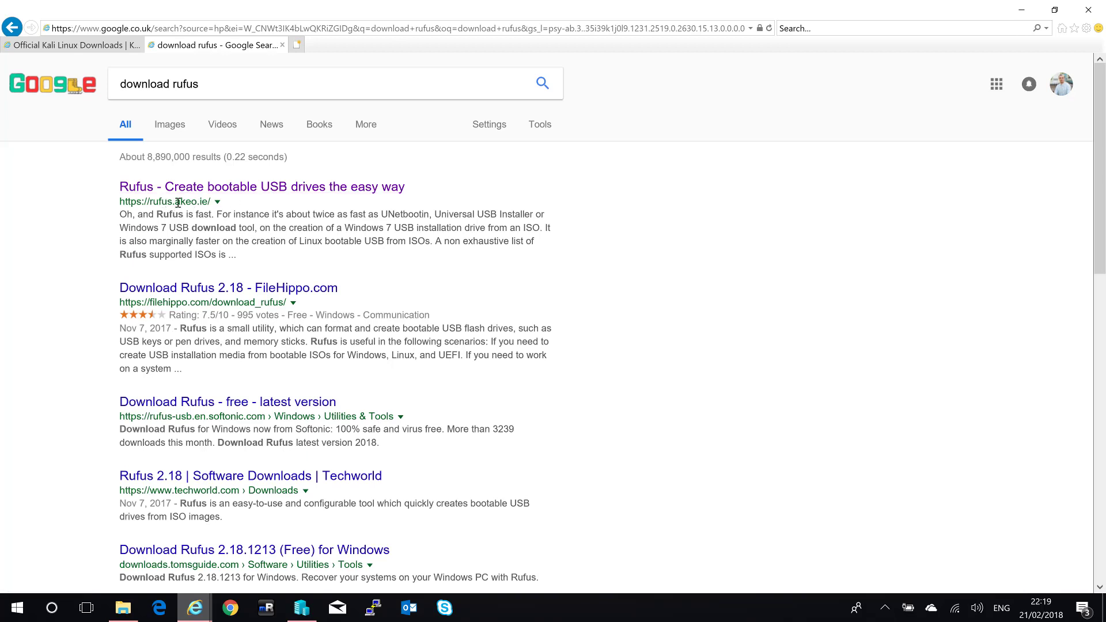
Open rufus.akeo.ie, scroll to Download, and cancel the Rufus 2.18 download prompt.
{"action": "left_click", "coordinate": [259, 188]}
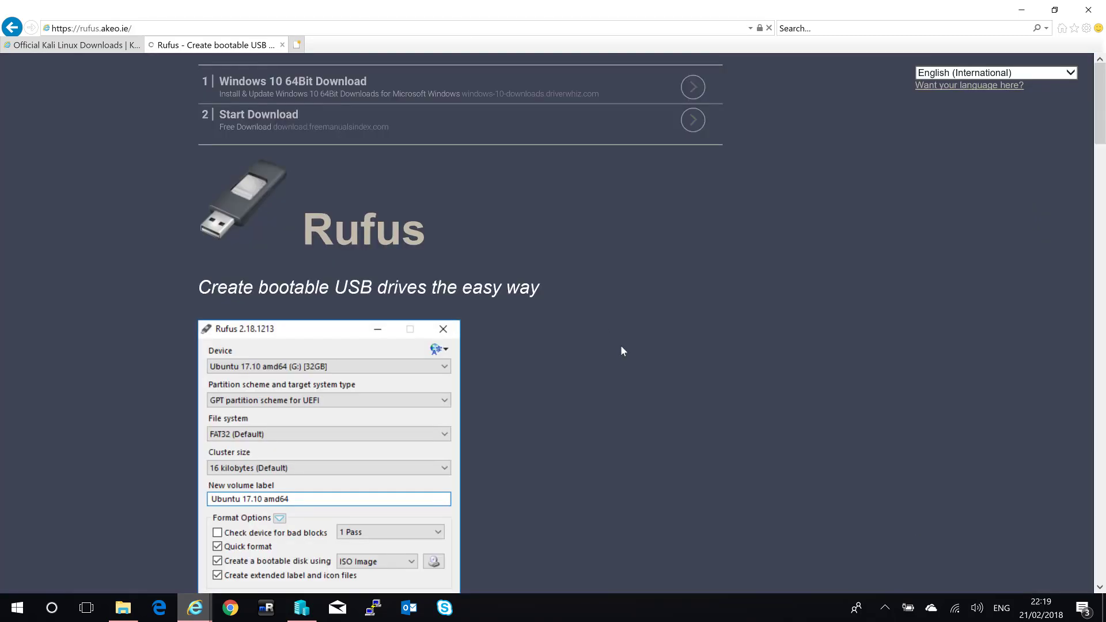
{"action": "scroll", "coordinate": [621, 350], "scroll_direction": "down", "scroll_amount": 7}
{"action": "scroll", "coordinate": [622, 346], "scroll_direction": "down", "scroll_amount": 6}
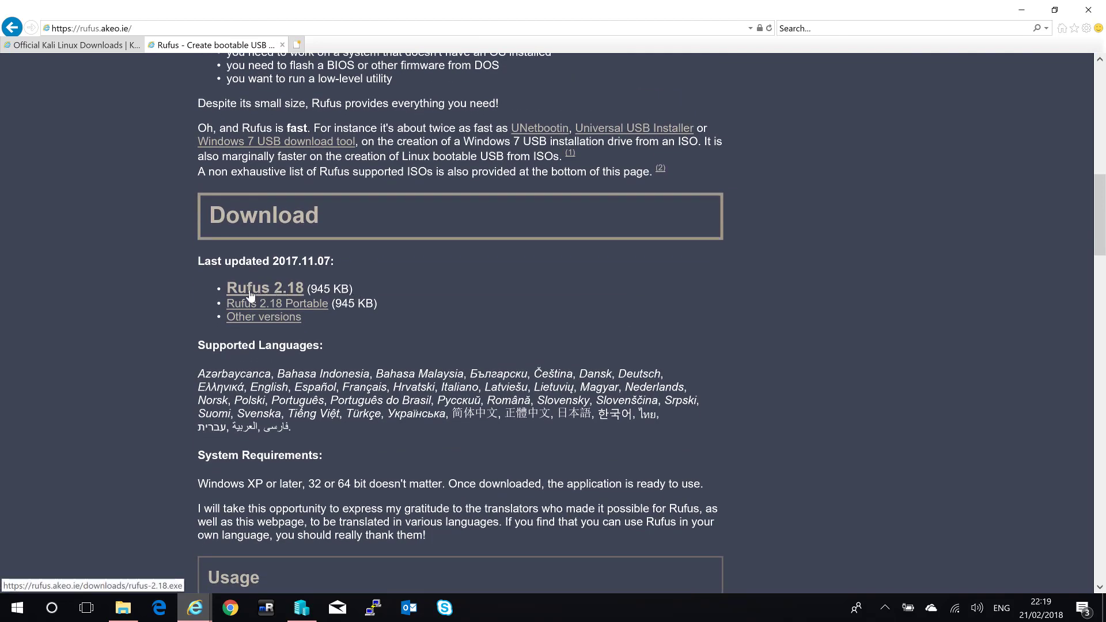
{"action": "left_click", "coordinate": [251, 296]}
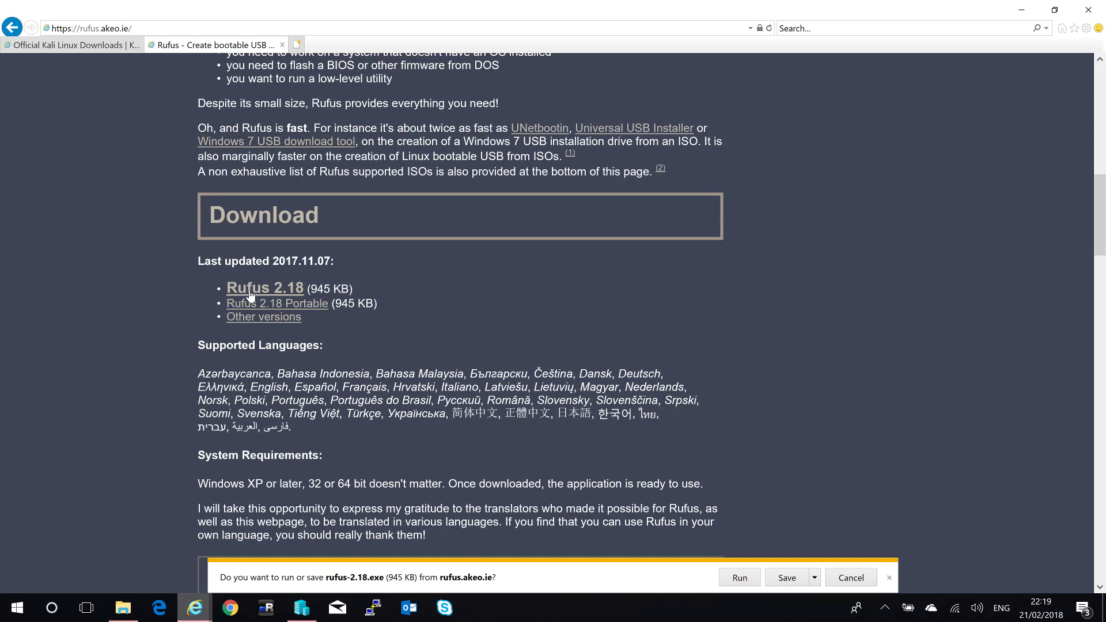
{"action": "left_click", "coordinate": [851, 578]}
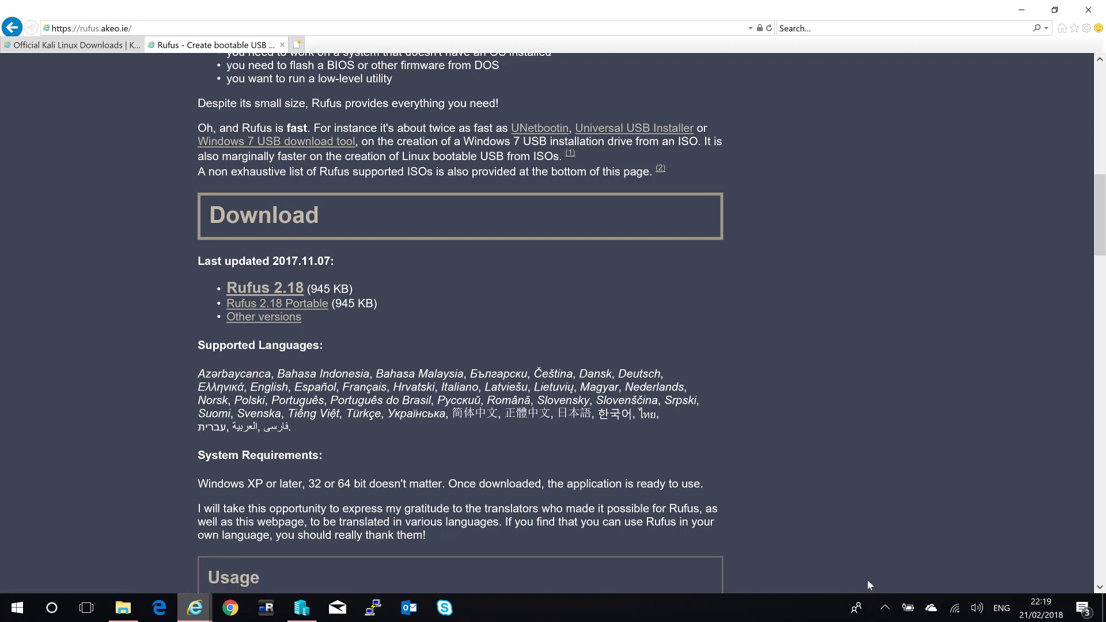
Browse to Documents\Tools\Rufus and launch rufus-2.18.exe.
{"action": "left_click", "coordinate": [121, 612]}
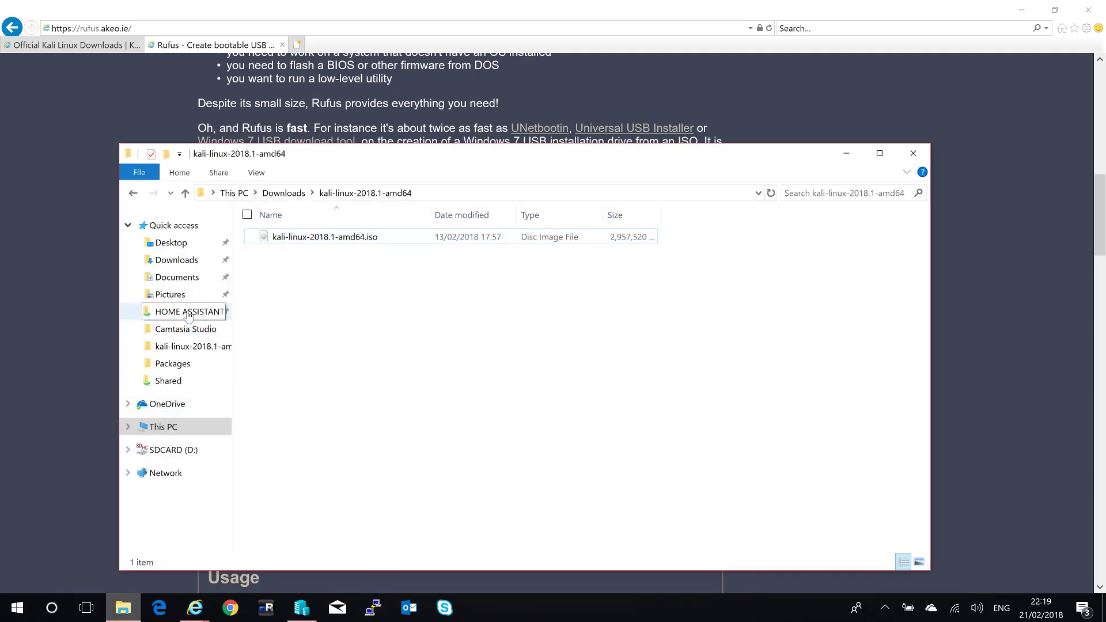
{"action": "left_click", "coordinate": [176, 260]}
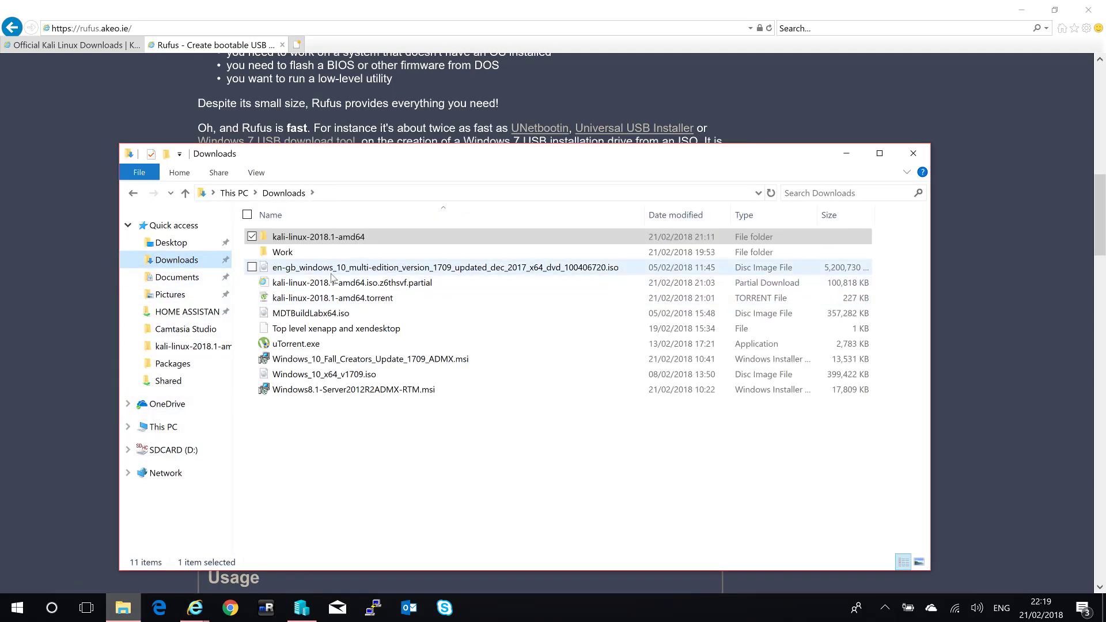
{"action": "left_click", "coordinate": [196, 280]}
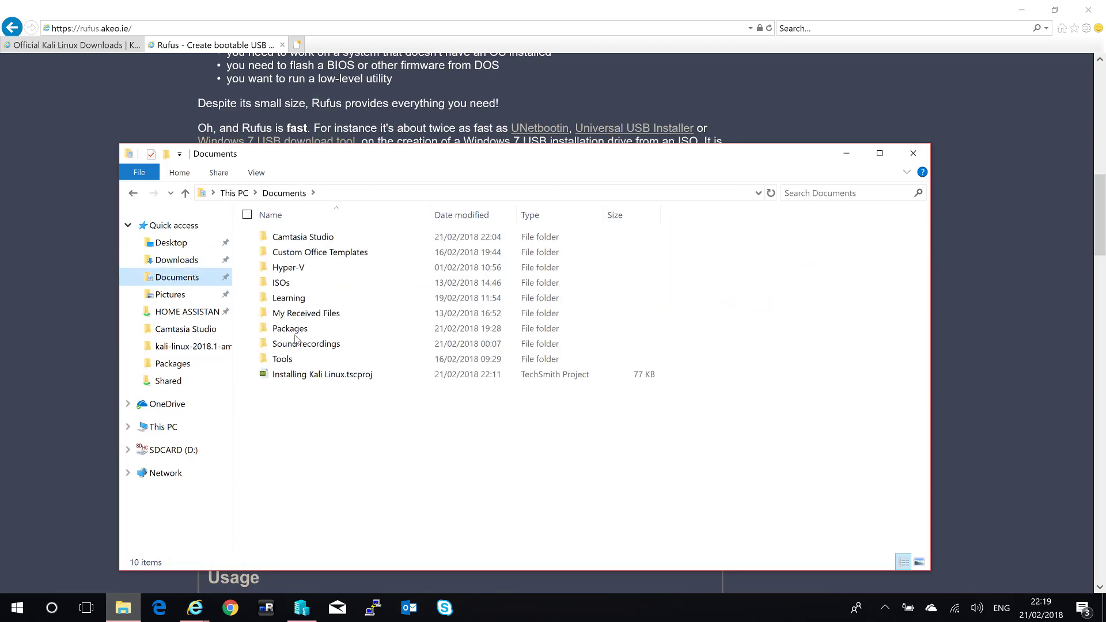
{"action": "double_click", "coordinate": [281, 360]}
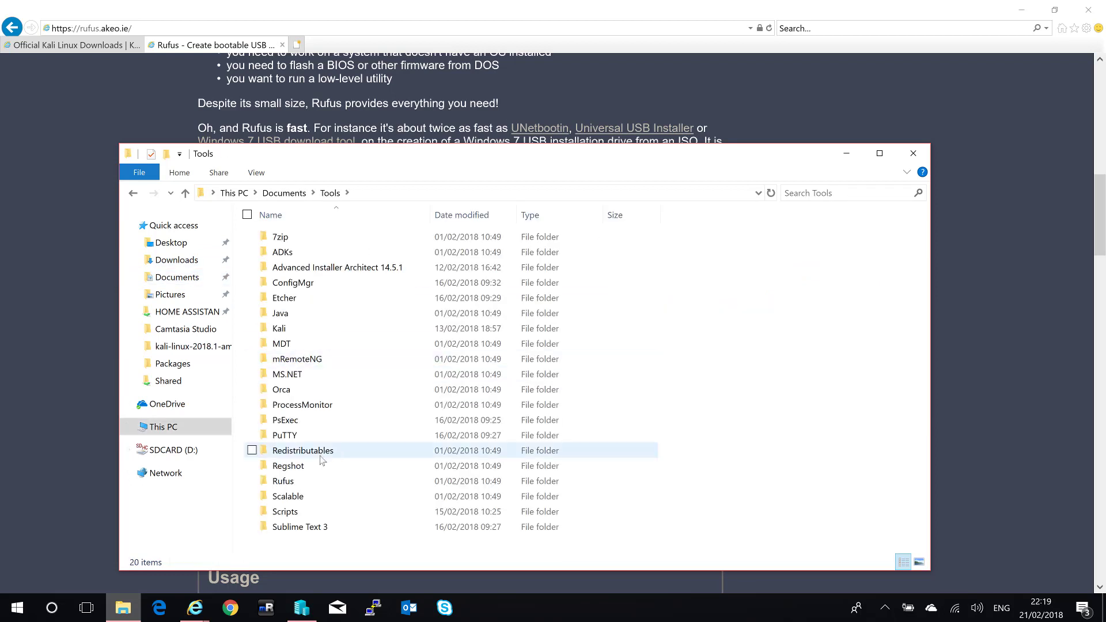
{"action": "double_click", "coordinate": [306, 481]}
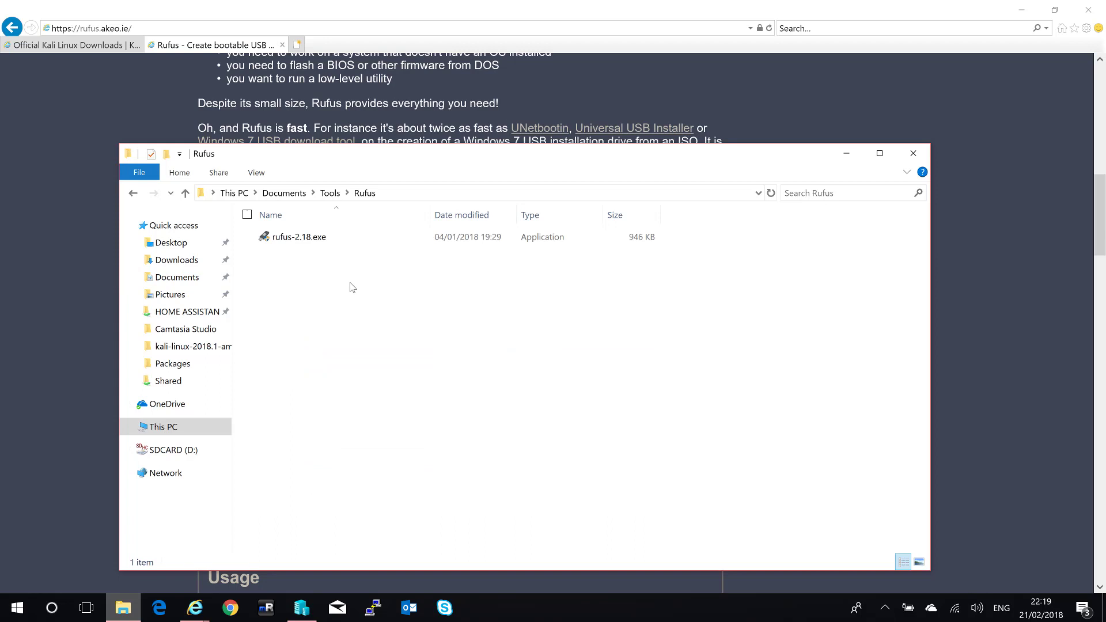
{"action": "double_click", "coordinate": [348, 239]}
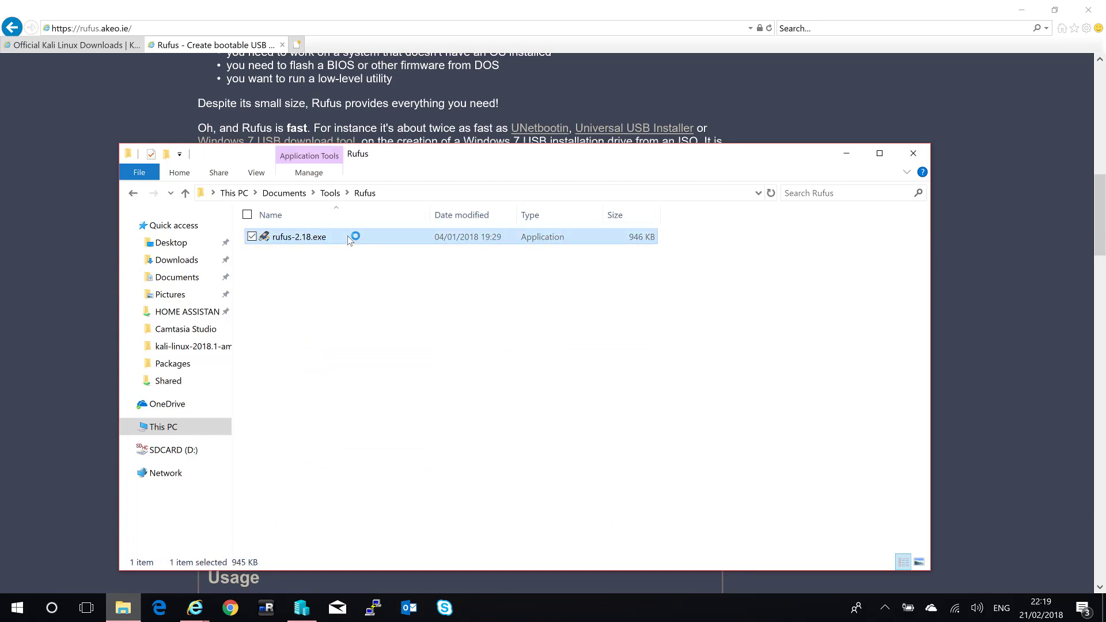
{"action": "left_click", "coordinate": [480, 398]}
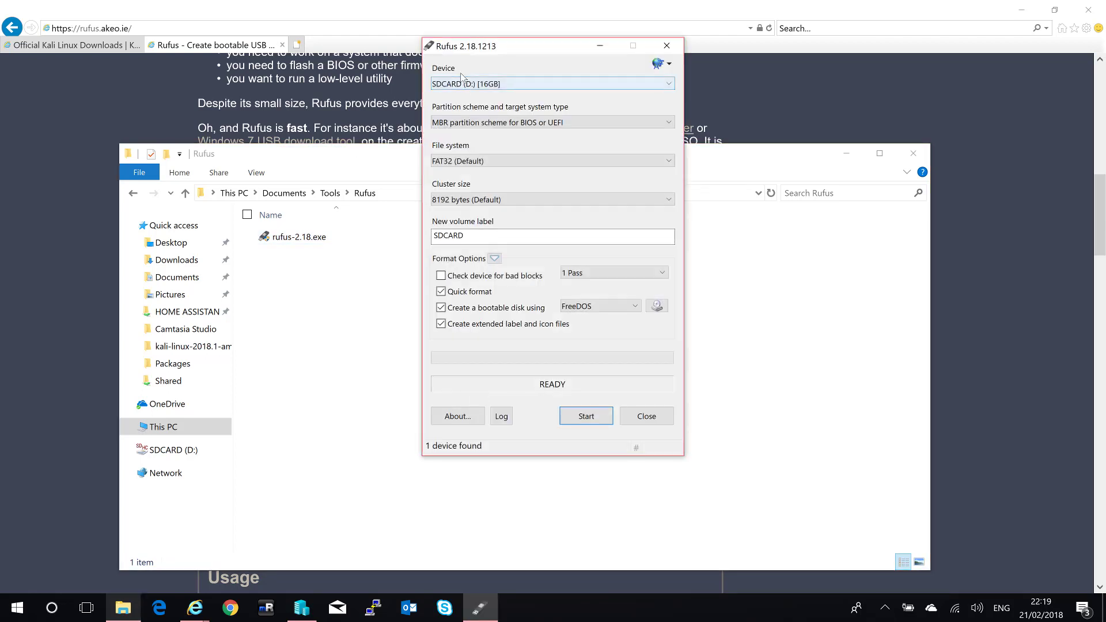
Keep SDCARD (D:) as the target with 8192-byte clusters, and switch the boot method to ISO Image.
{"action": "left_click_drag", "start_coordinate": [473, 52], "coordinate": [421, 55]}
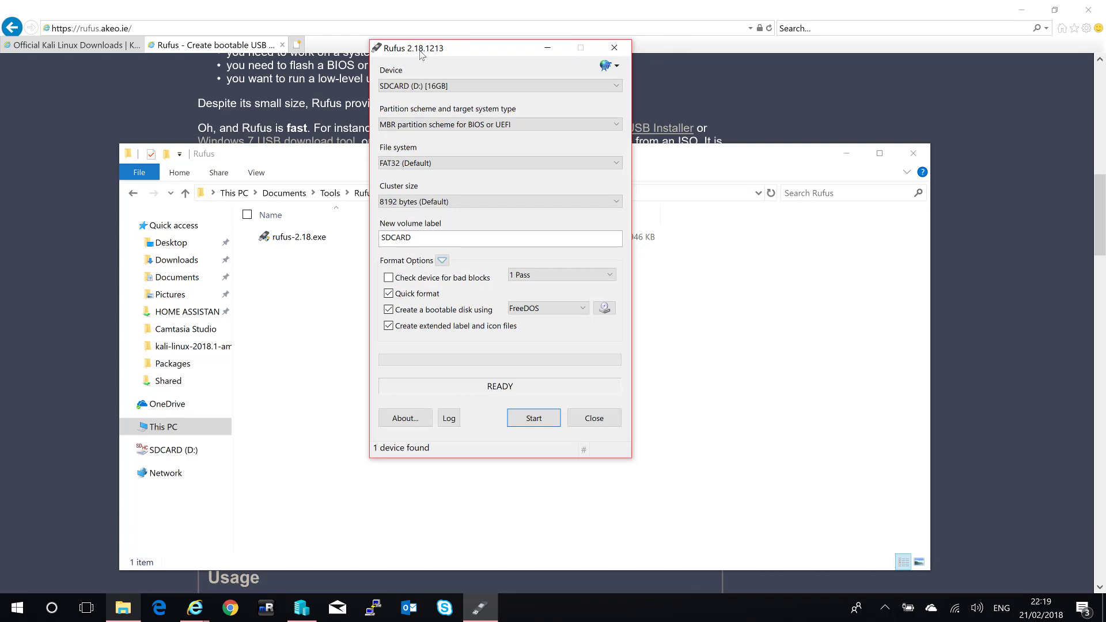
{"action": "left_click", "coordinate": [439, 86]}
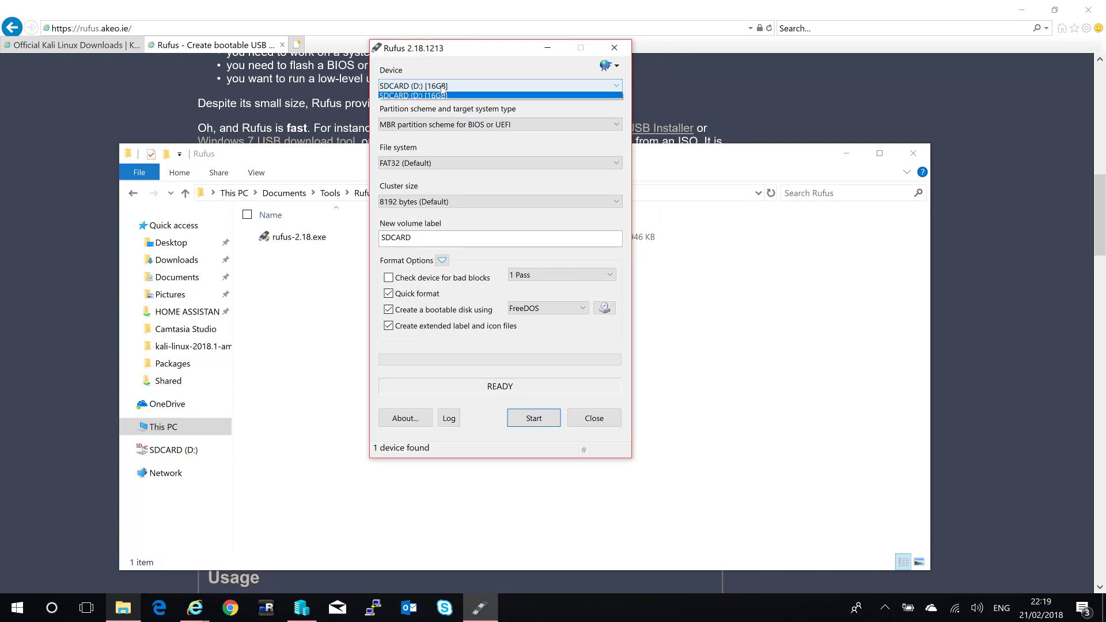
{"action": "left_click", "coordinate": [436, 97]}
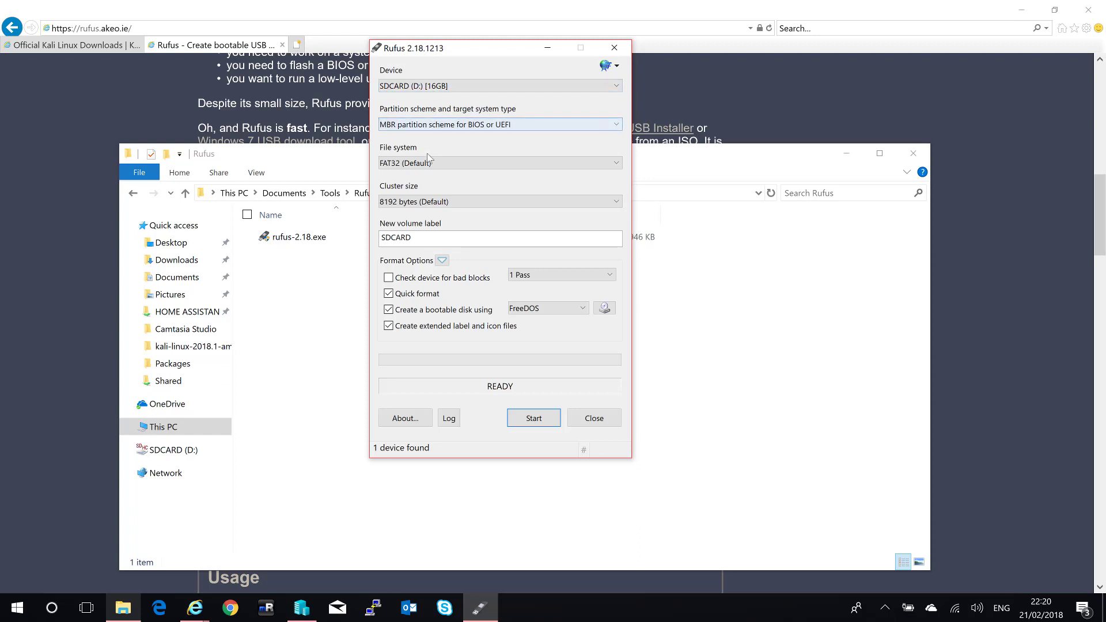
{"action": "left_click", "coordinate": [420, 203]}
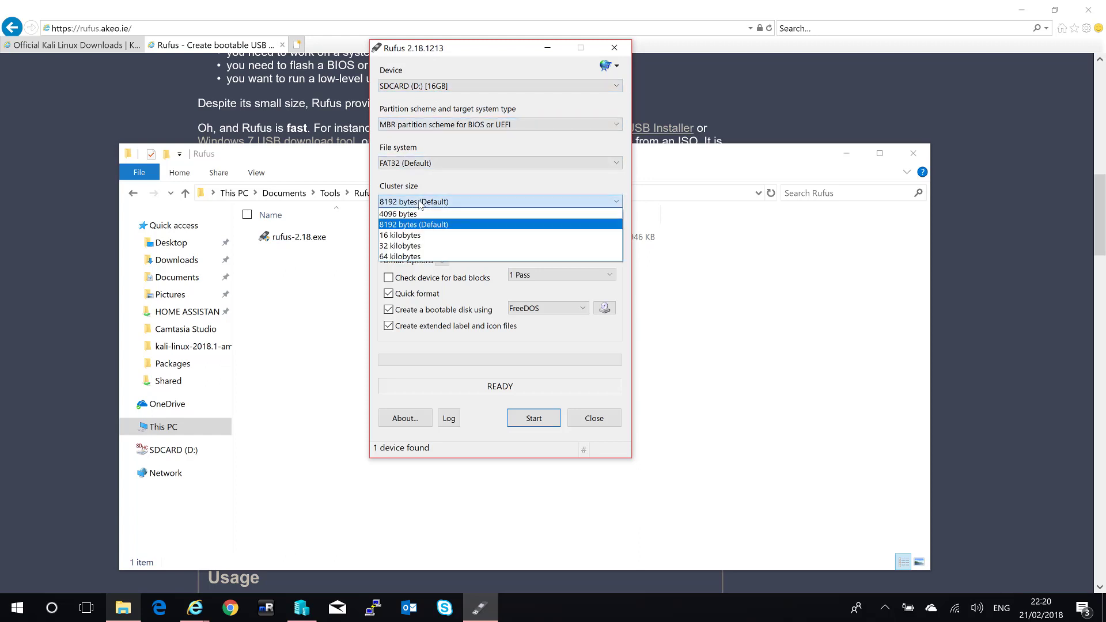
{"action": "left_click", "coordinate": [432, 205]}
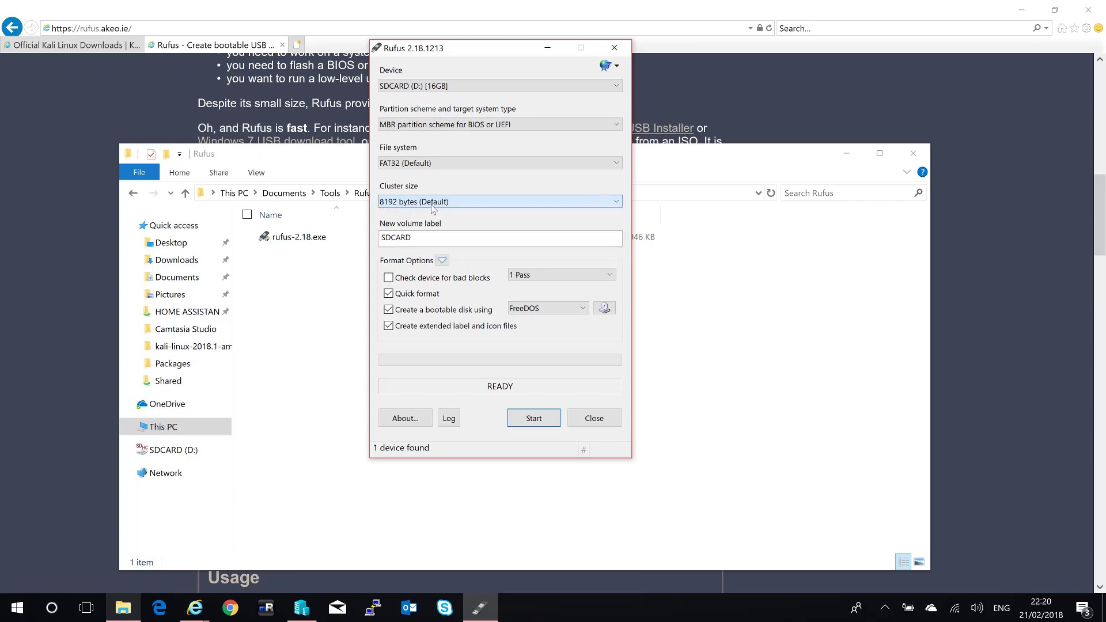
{"action": "double_click", "coordinate": [457, 233]}
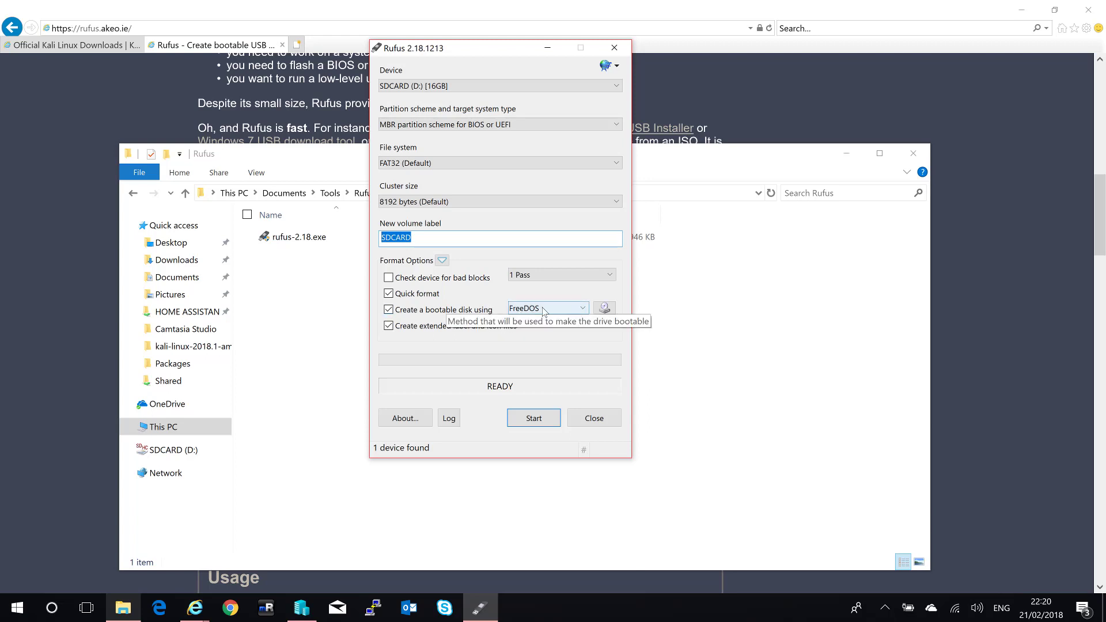
{"action": "left_click", "coordinate": [544, 311]}
{"action": "left_click", "coordinate": [533, 331]}
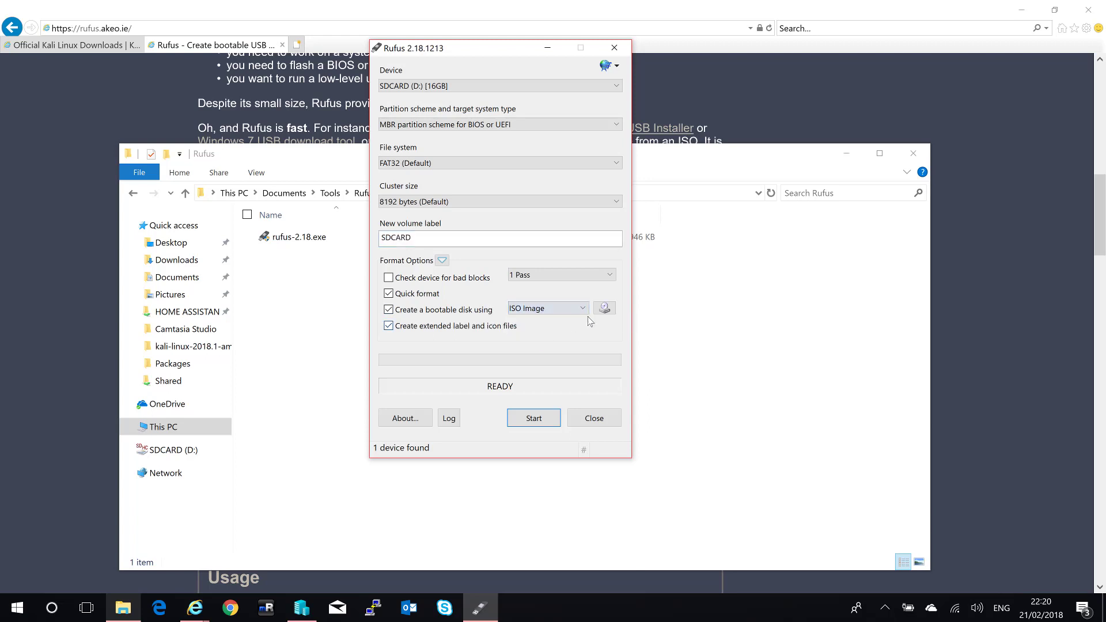
Load kali-linux-2018.1-amd64.iso as the boot image, giving the volume label Kali Live.
{"action": "left_click", "coordinate": [608, 311]}
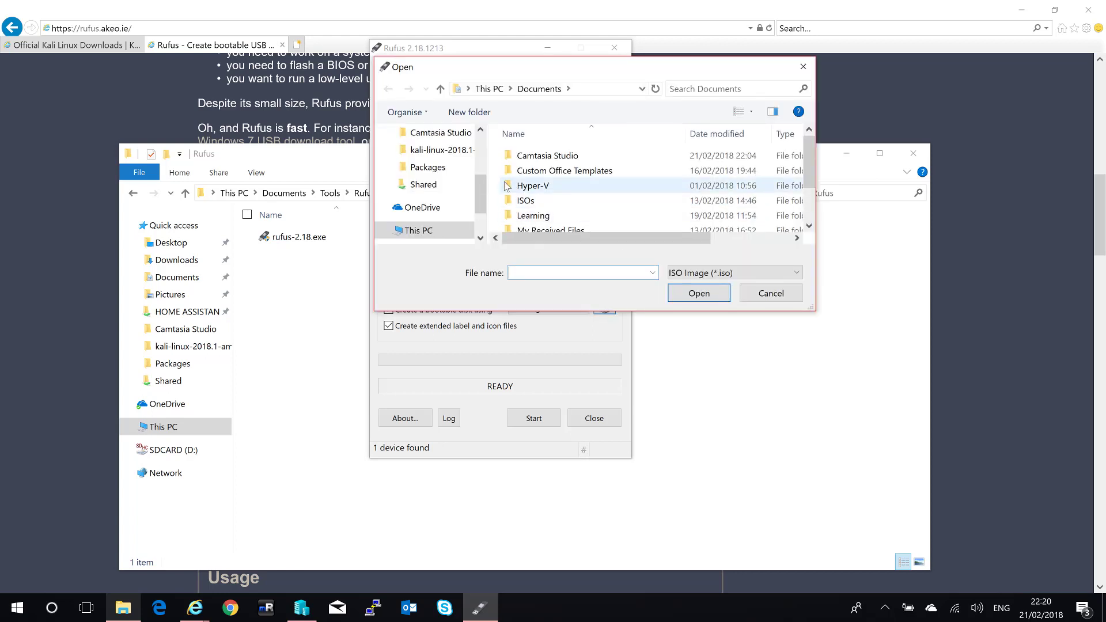
{"action": "scroll", "coordinate": [475, 186], "scroll_direction": "up", "scroll_amount": 2}
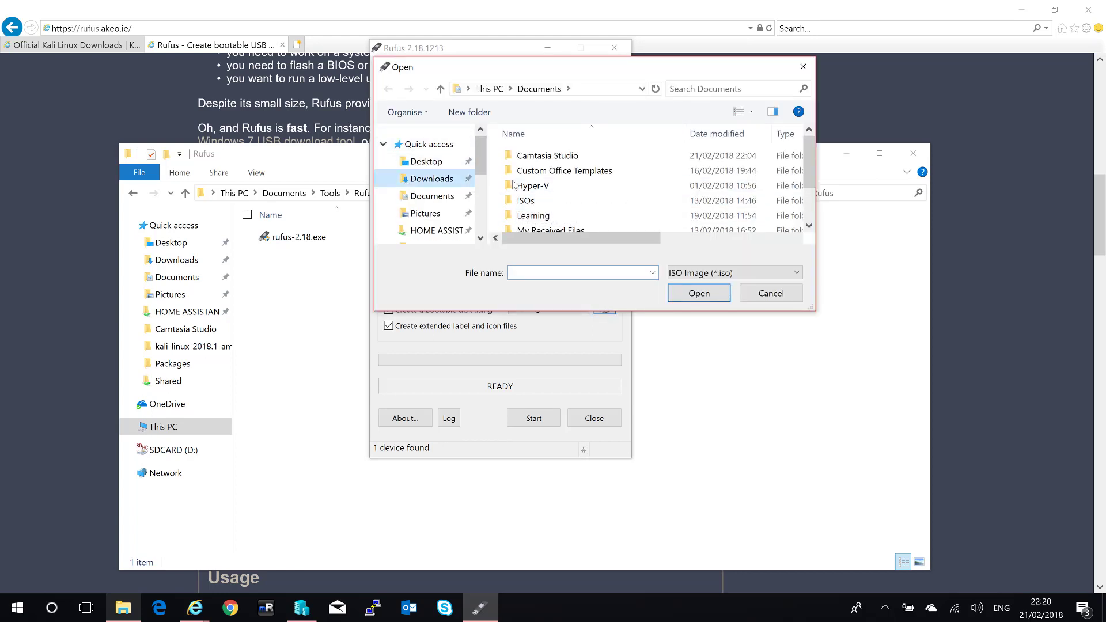
{"action": "double_click", "coordinate": [553, 155]}
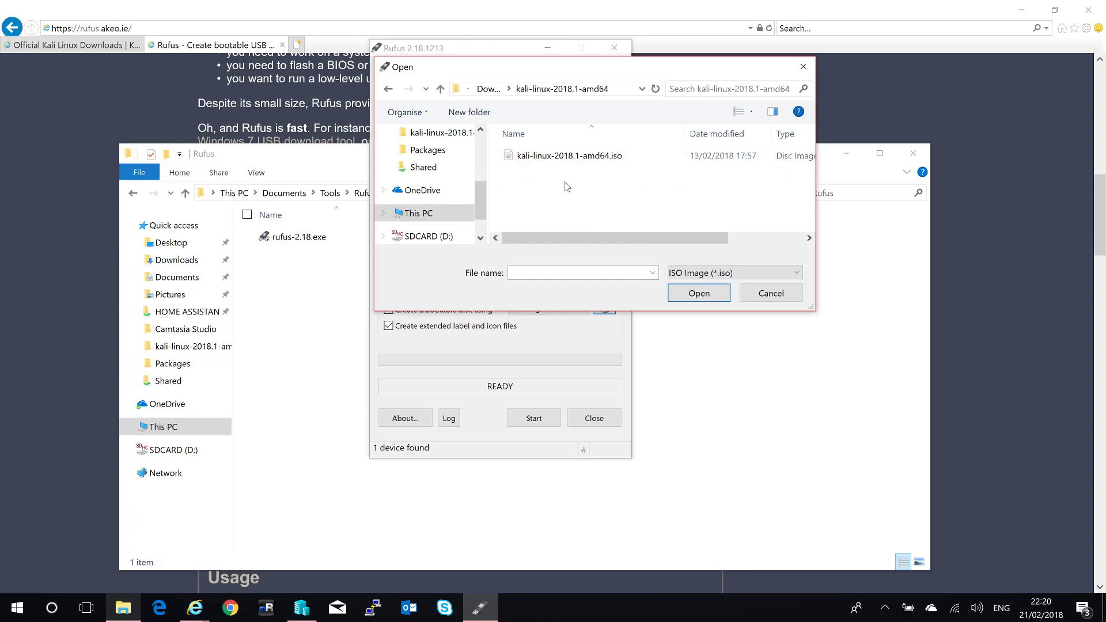
{"action": "double_click", "coordinate": [561, 160]}
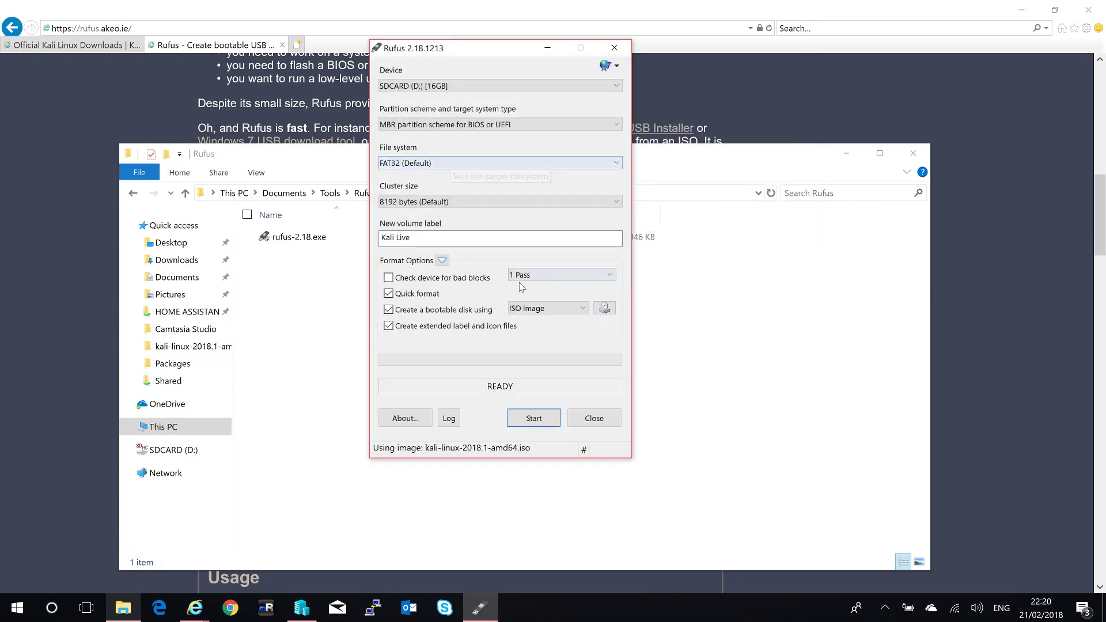
{"action": "key", "text": "Tab"}
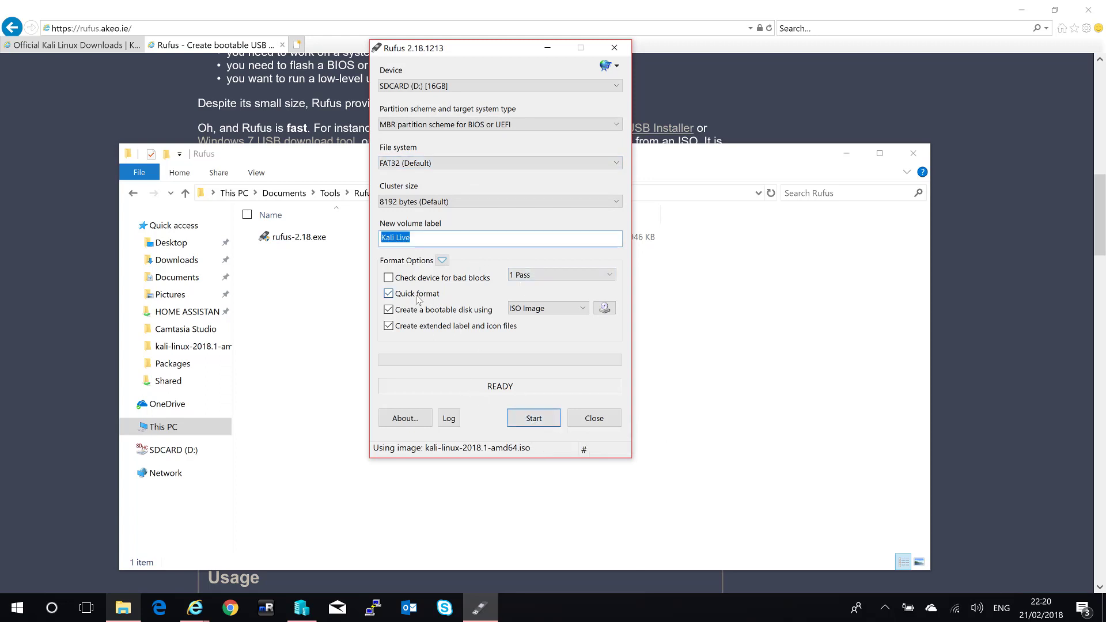
Write the image to the SD card in ISO Image mode, then close Rufus and return to Hyper-V Manager.
{"action": "left_click", "coordinate": [525, 415]}
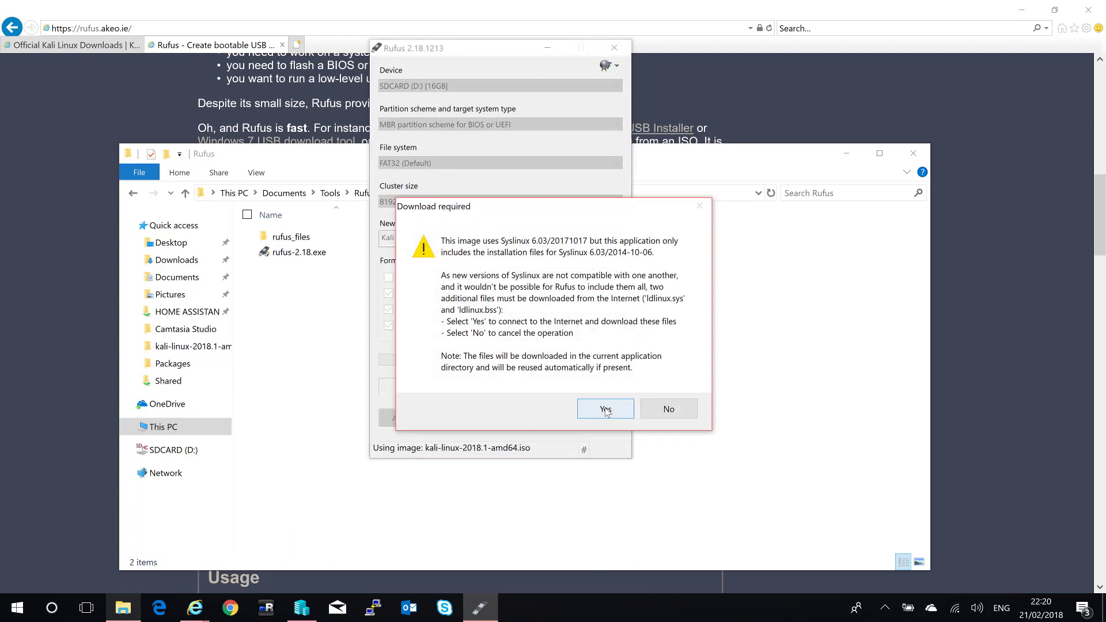
{"action": "left_click", "coordinate": [606, 410]}
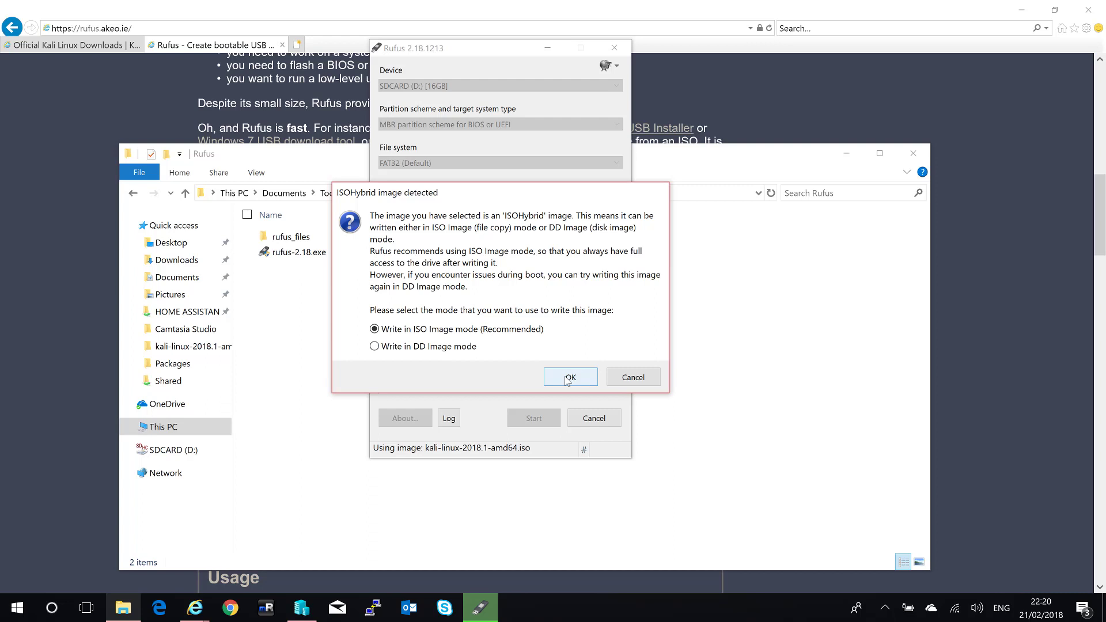
{"action": "left_click", "coordinate": [568, 378]}
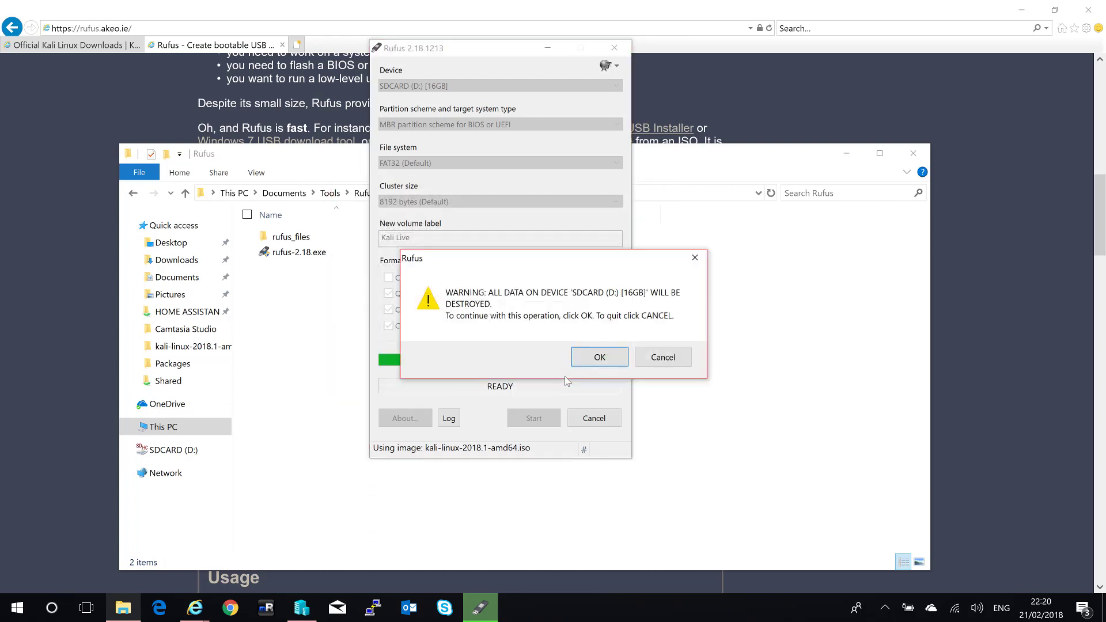
{"action": "left_click", "coordinate": [599, 357]}
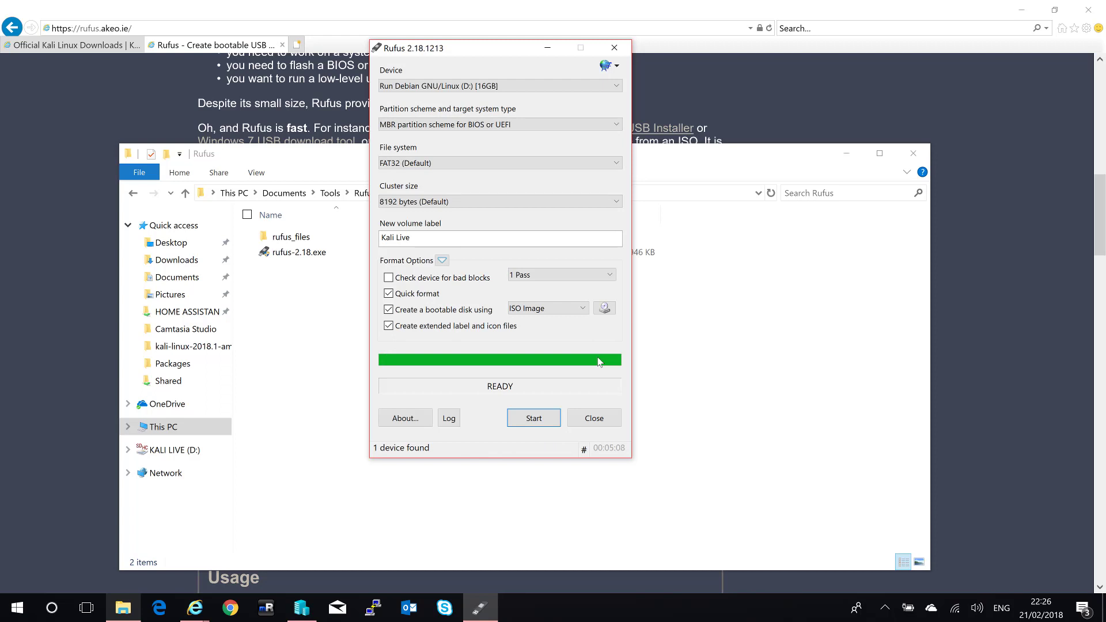
{"action": "left_click", "coordinate": [593, 420]}
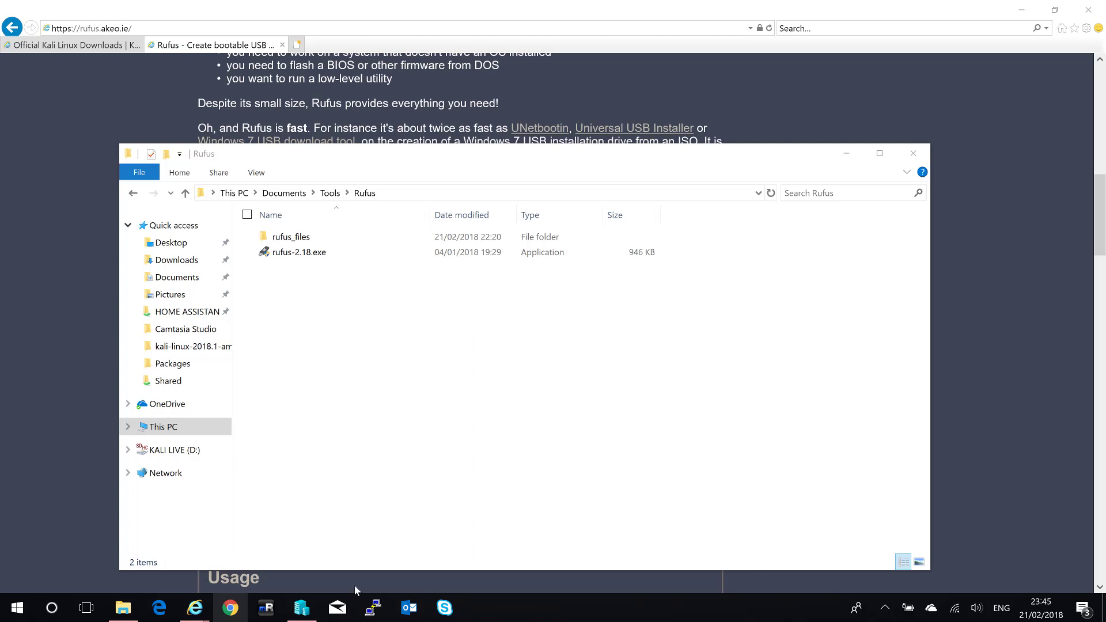
{"action": "left_click", "coordinate": [301, 607]}
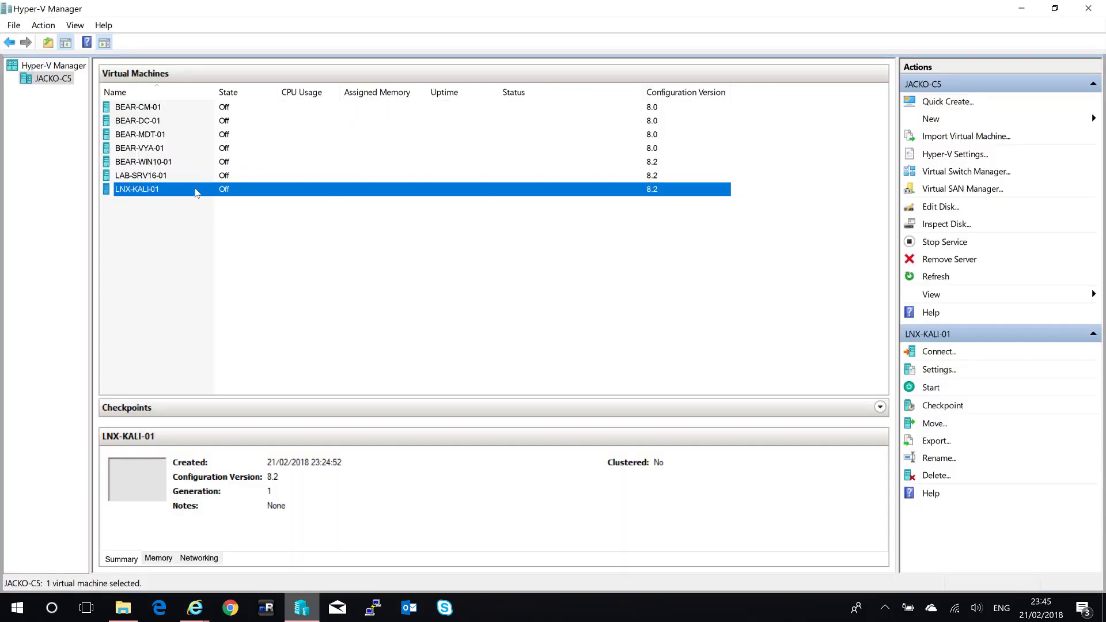
Connect to the LNX-KALI-01 virtual machine and power it on.
{"action": "right_click", "coordinate": [185, 192]}
{"action": "key", "text": "Down"}
{"action": "key", "text": "Return"}
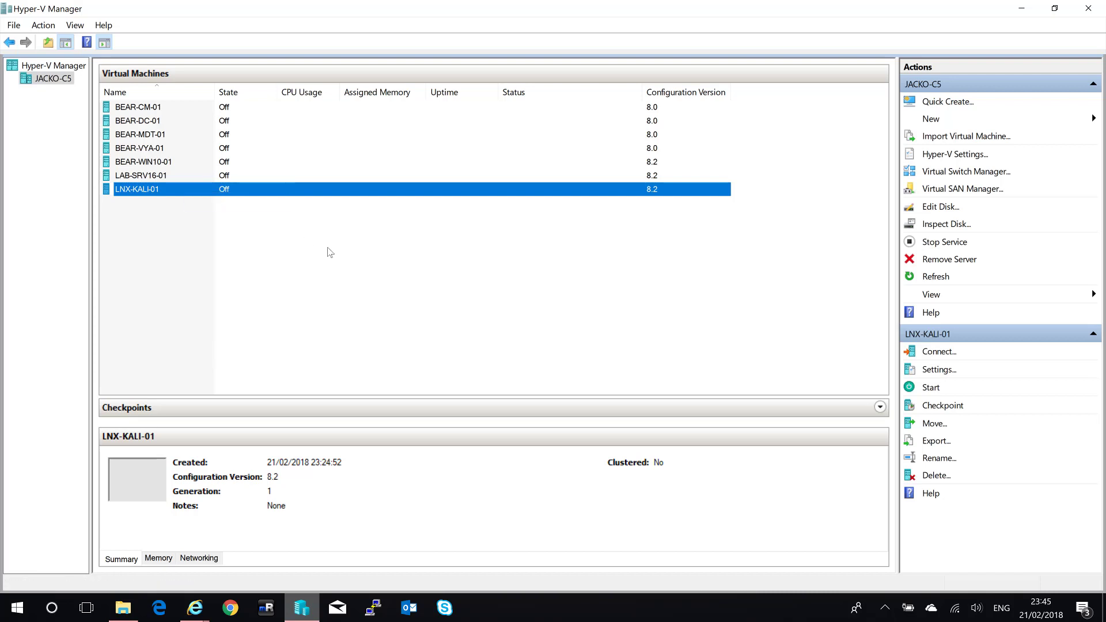
{"action": "left_click", "coordinate": [248, 55]}
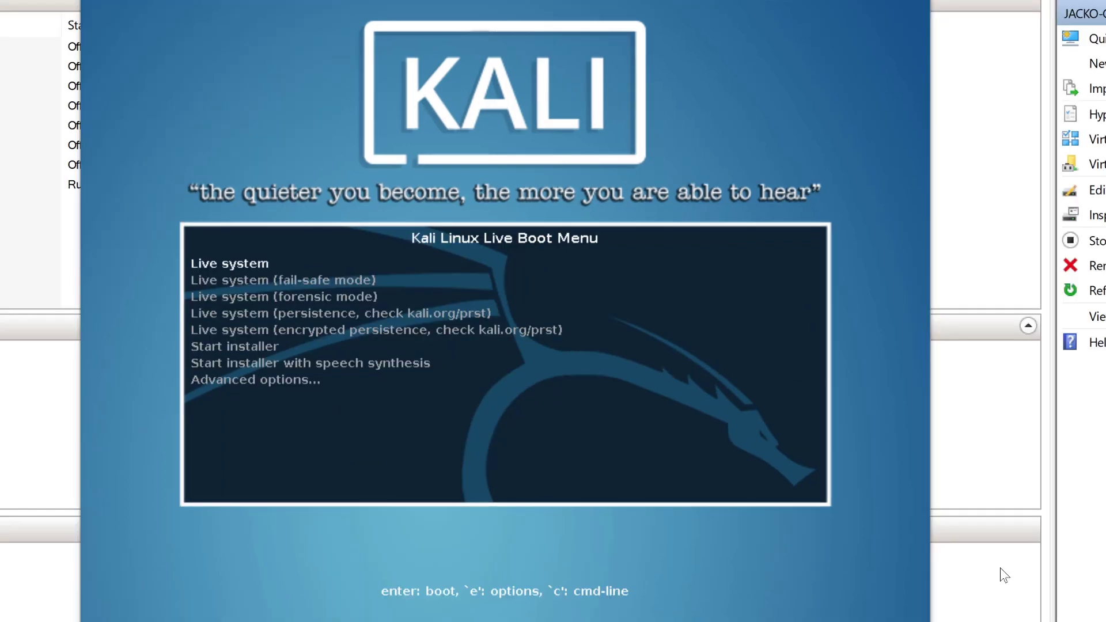
Choose Graphical install from the Kali boot menu and launch it.
{"action": "left_click", "coordinate": [843, 501]}
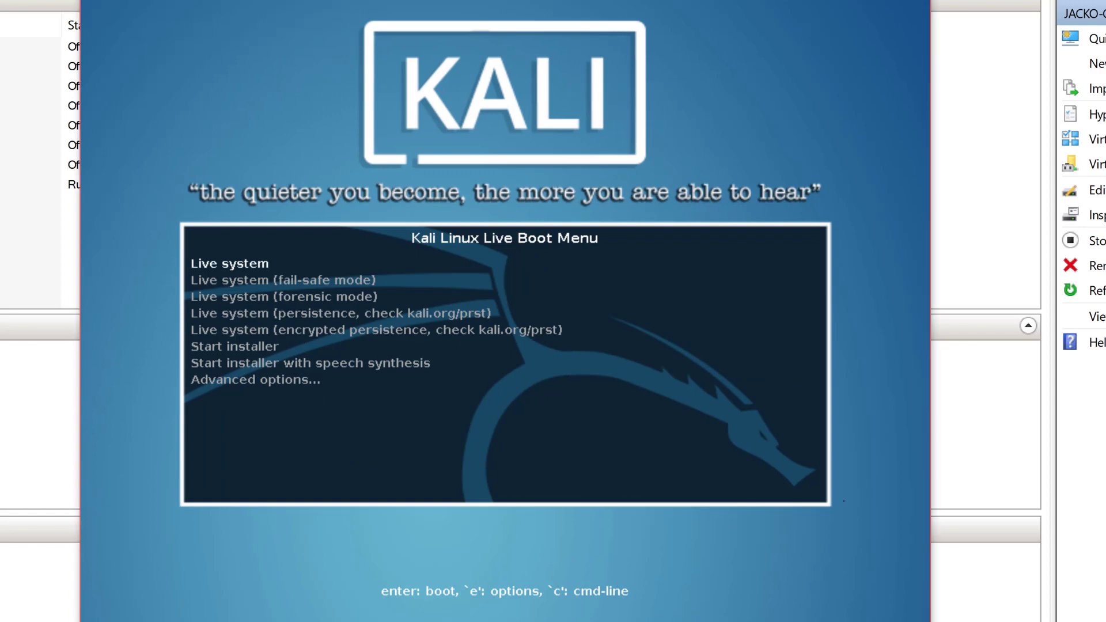
{"action": "key", "text": "Down"}
{"action": "key", "text": "Down"}
{"action": "key", "text": "Down"}
{"action": "key", "text": "Down"}
{"action": "key", "text": "Down"}
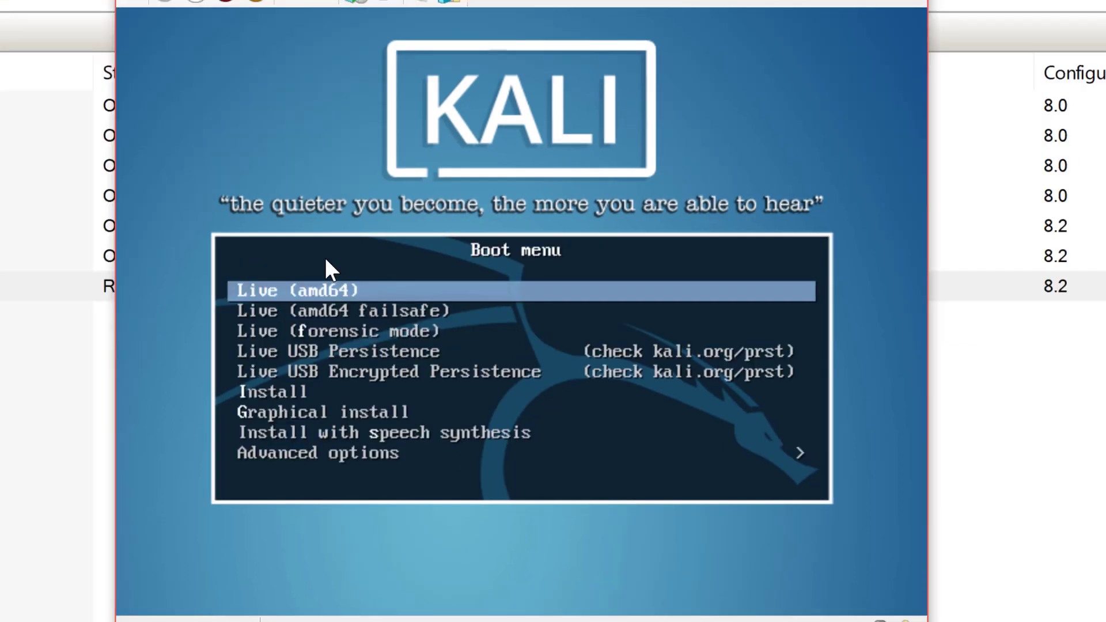
{"action": "key", "text": "Down"}
{"action": "key", "text": "Down"}
{"action": "key", "text": "Down"}
{"action": "key", "text": "Down"}
{"action": "key", "text": "Down"}
{"action": "key", "text": "Down"}
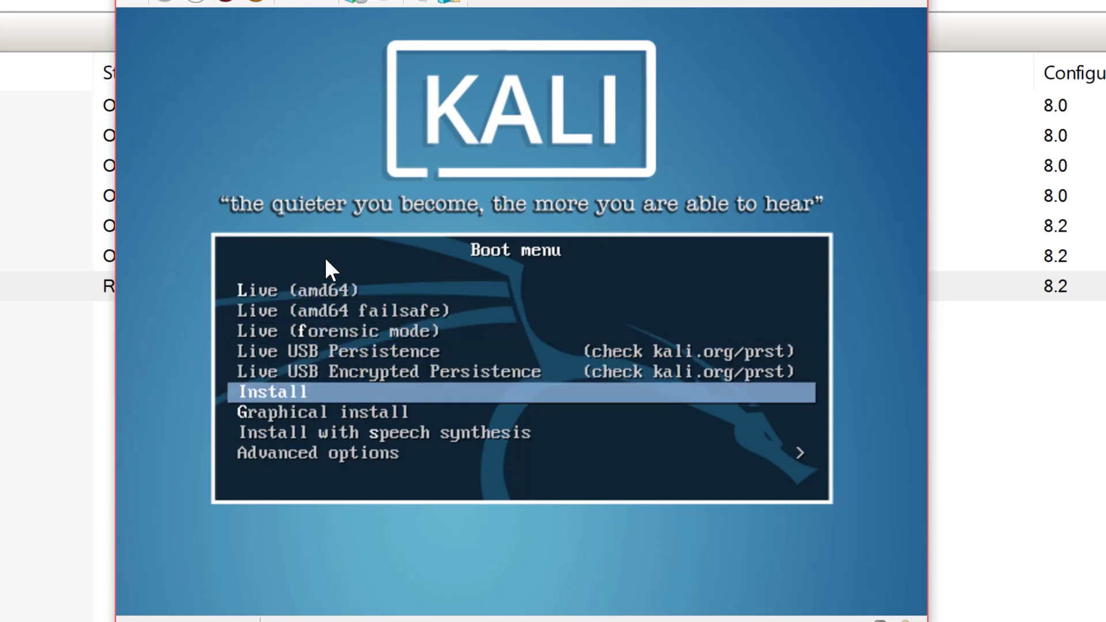
{"action": "key", "text": "Return"}
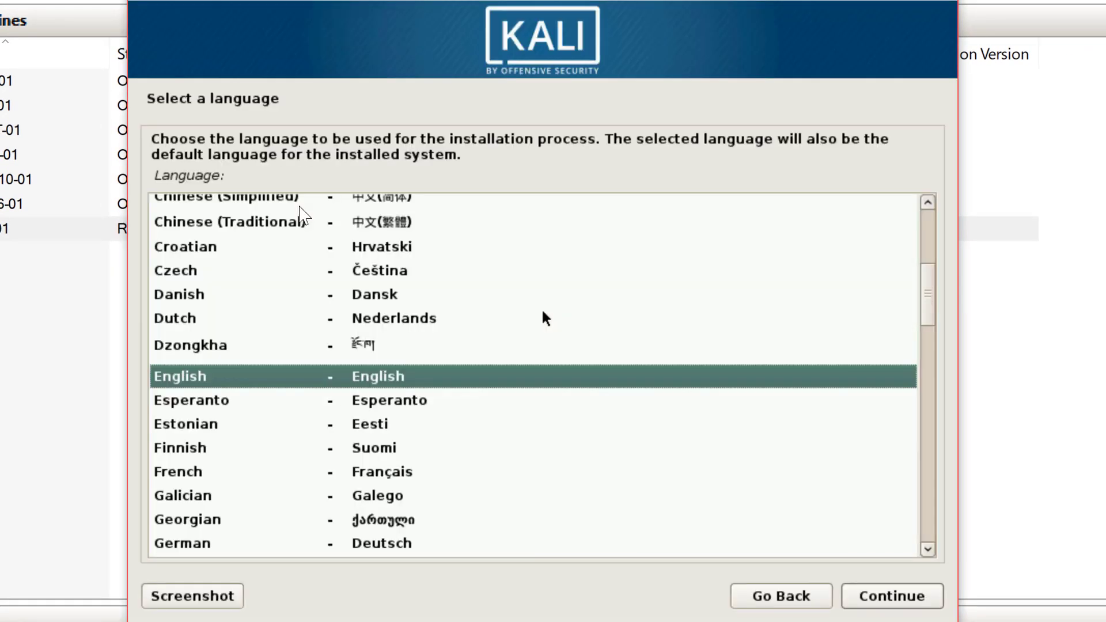
Choose English language, United Kingdom location and British English keyboard layout.
{"action": "left_click", "coordinate": [890, 597]}
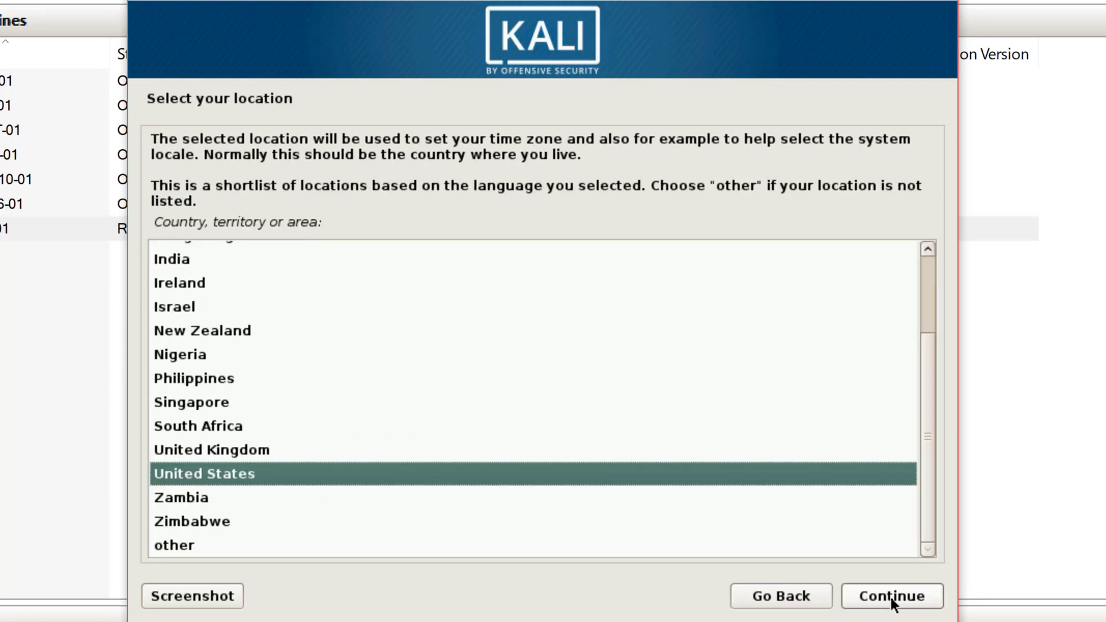
{"action": "left_click", "coordinate": [586, 449]}
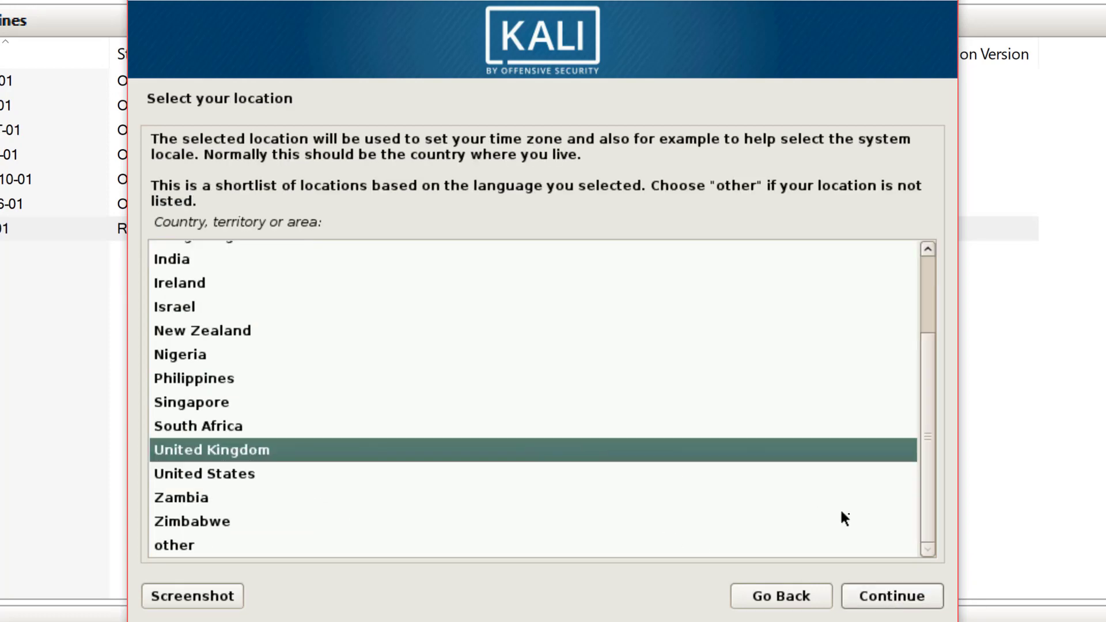
{"action": "left_click", "coordinate": [887, 597]}
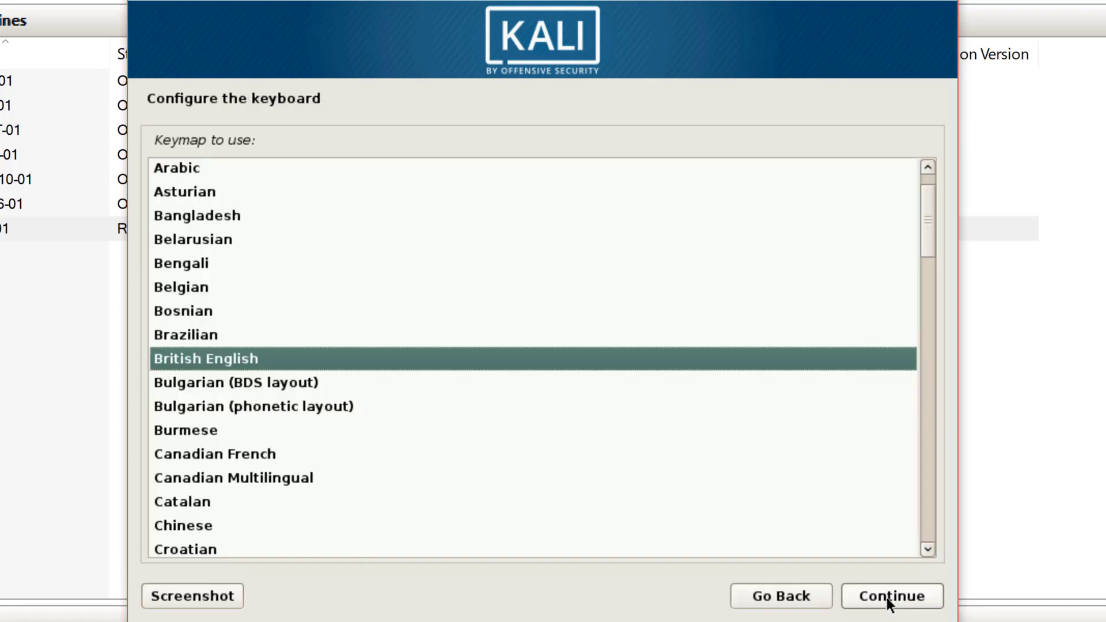
{"action": "left_click", "coordinate": [886, 597]}
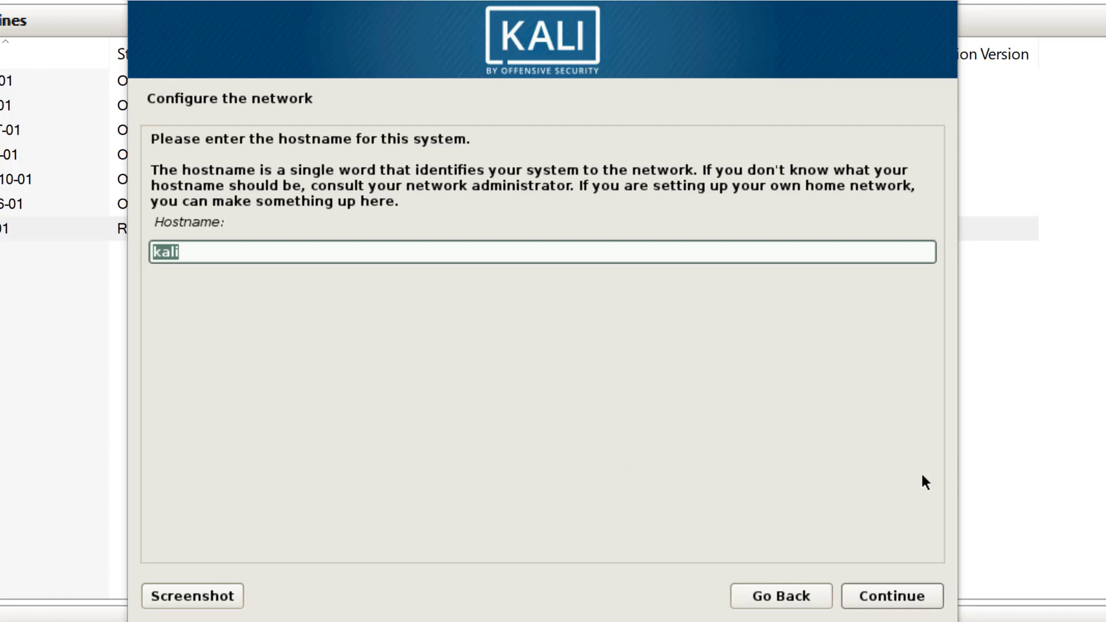
Set the hostname to JackoLabs and leave the domain name blank.
{"action": "left_click", "coordinate": [408, 257]}
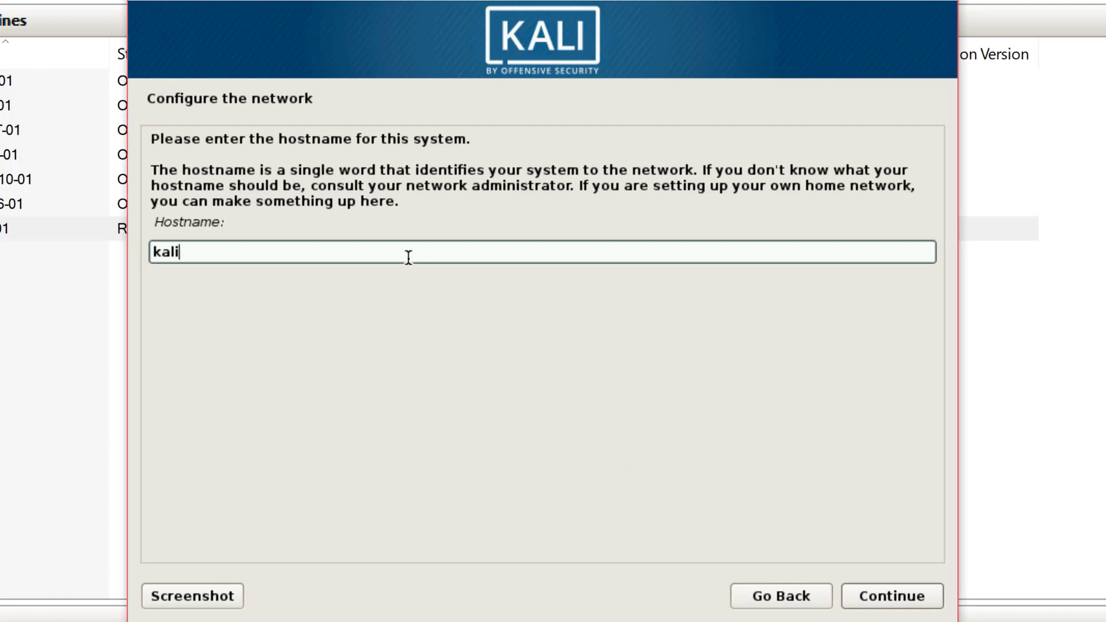
{"action": "key", "text": "BackSpace"}
{"action": "key", "text": "BackSpace"}
{"action": "key", "text": "BackSpace"}
{"action": "key", "text": "BackSpace"}
{"action": "type", "text": "JackoLabs"}
{"action": "key", "text": "Return"}
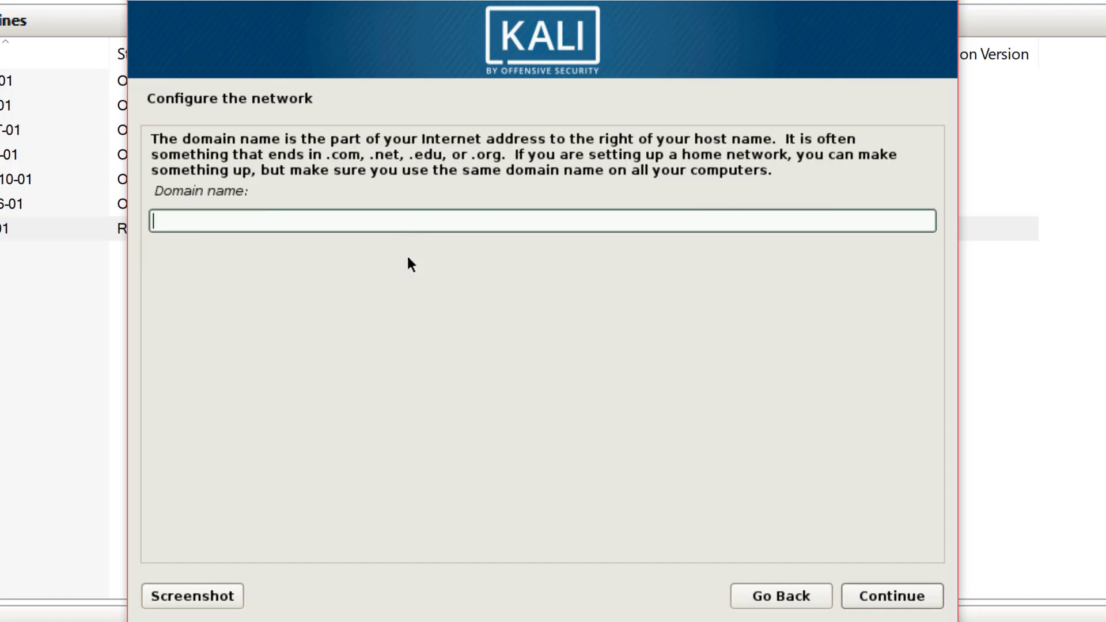
{"action": "key", "text": "Return"}
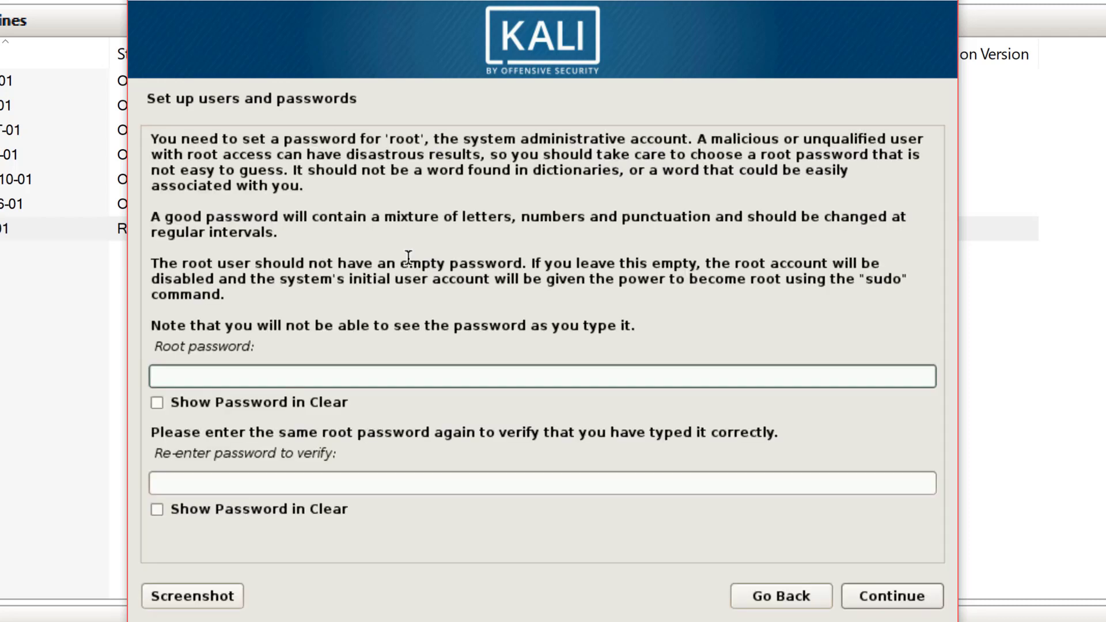
Enter and confirm the root password, then continue.
{"action": "type", "text": "toor"}
{"action": "key", "text": "Tab"}
{"action": "type", "text": "toor"}
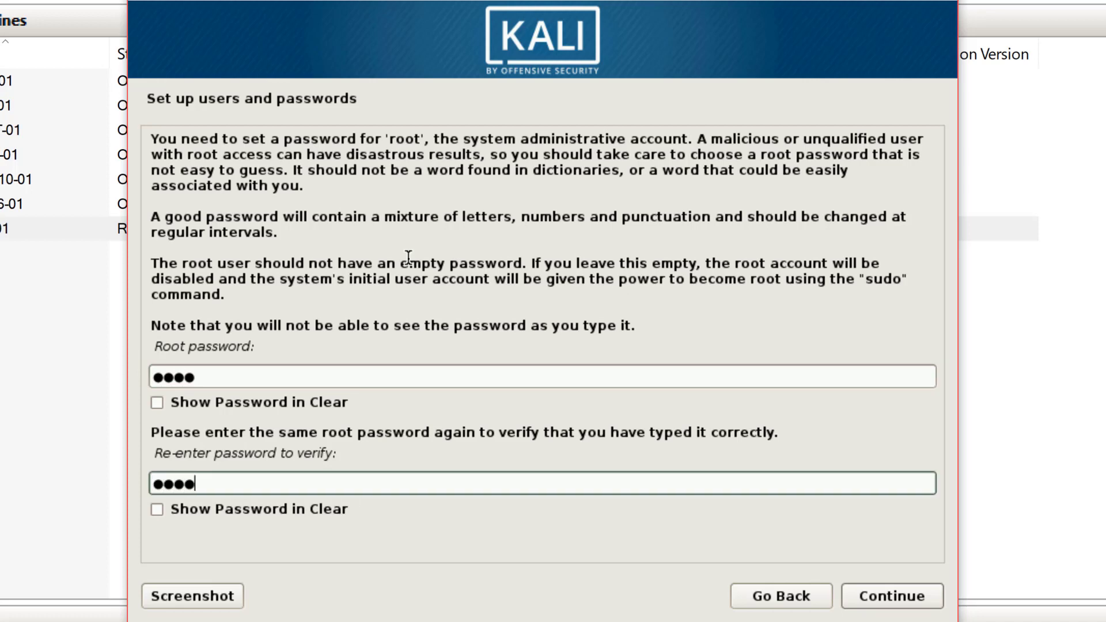
{"action": "key", "text": "Tab"}
{"action": "key", "text": "Tab"}
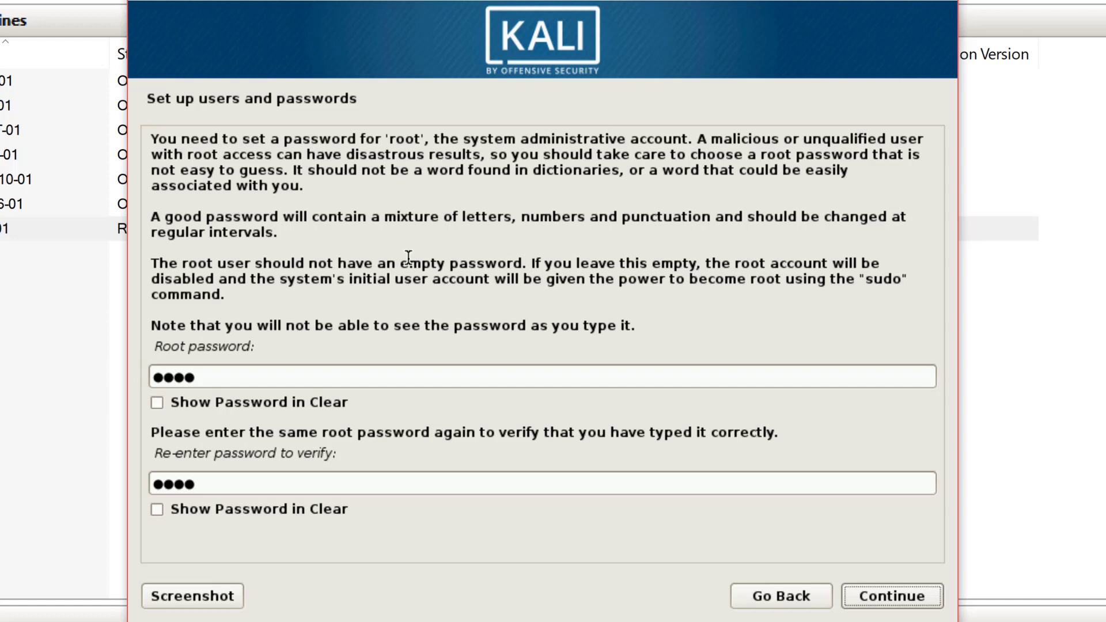
{"action": "key", "text": "Return"}
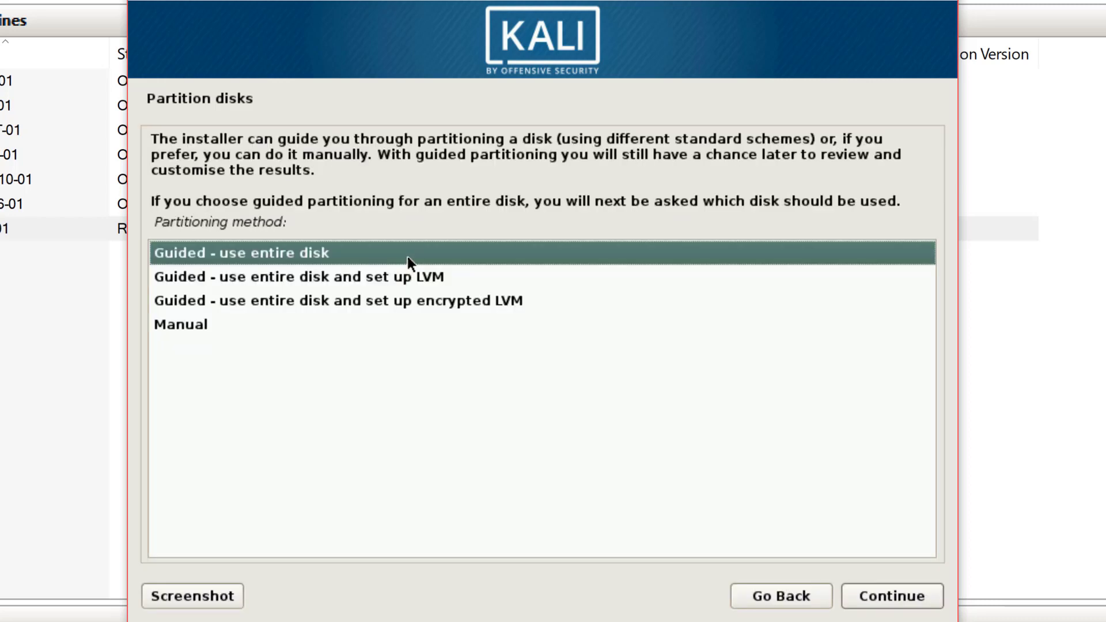
Choose manual partitioning and create a new empty partition table on the SCSI3 75.2 GB disk.
{"action": "key", "text": "Down"}
{"action": "key", "text": "Down"}
{"action": "key", "text": "Down"}
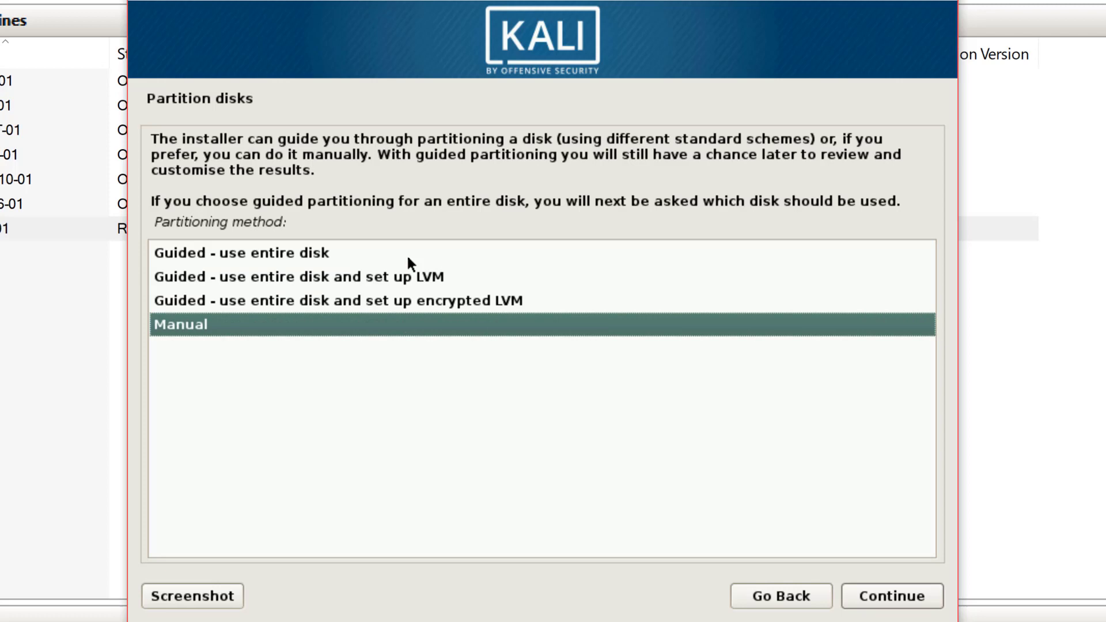
{"action": "key", "text": "Return"}
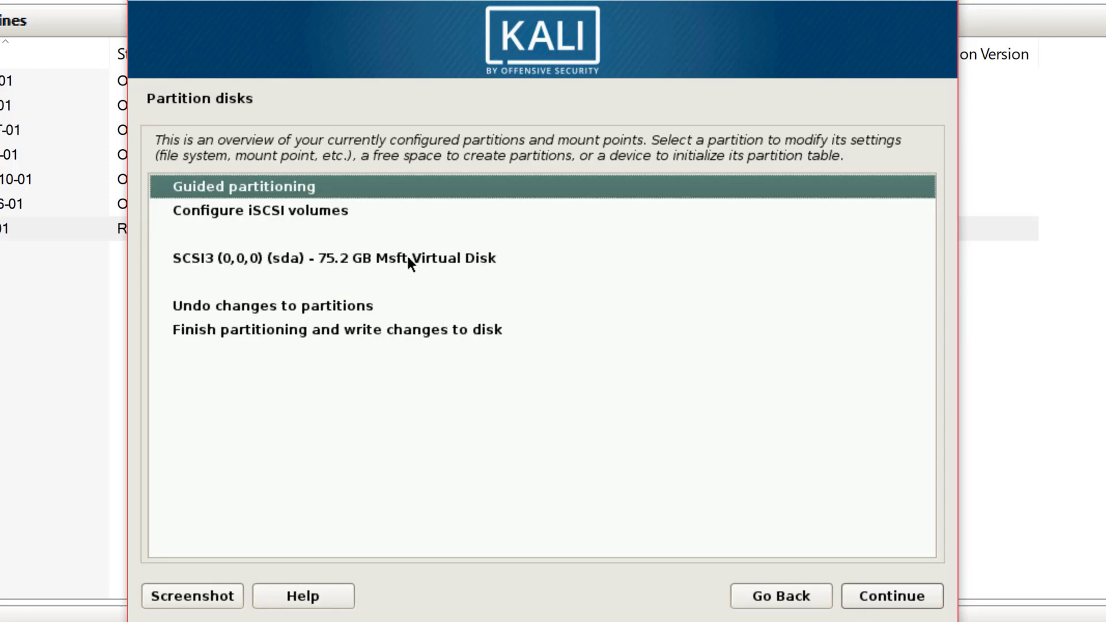
{"action": "key", "text": "Down"}
{"action": "key", "text": "Down"}
{"action": "key", "text": "Down"}
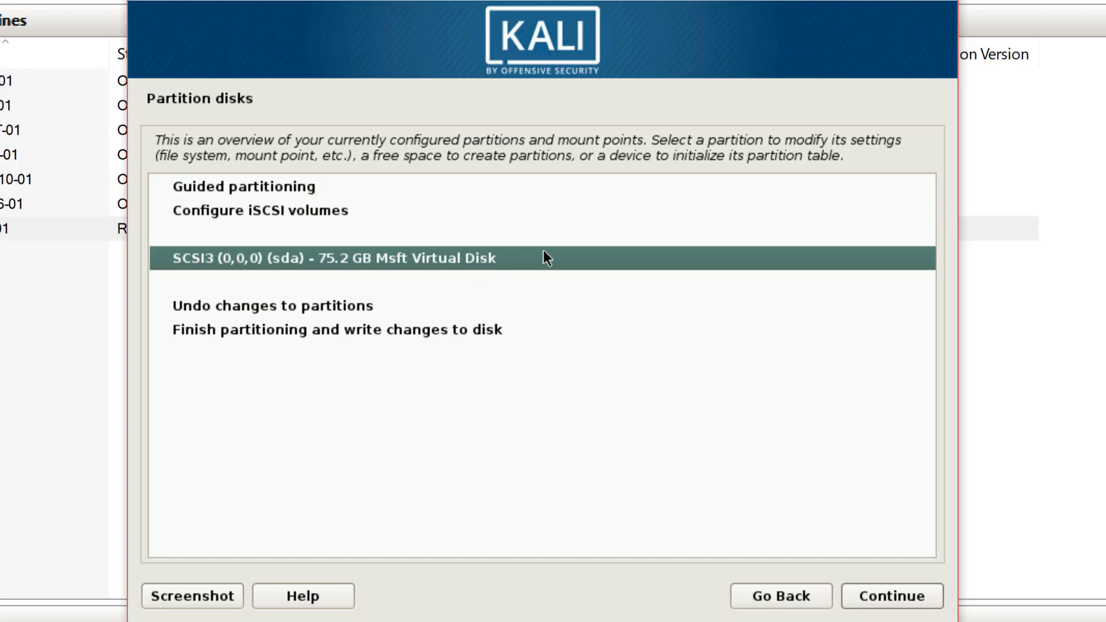
{"action": "left_click", "coordinate": [872, 595]}
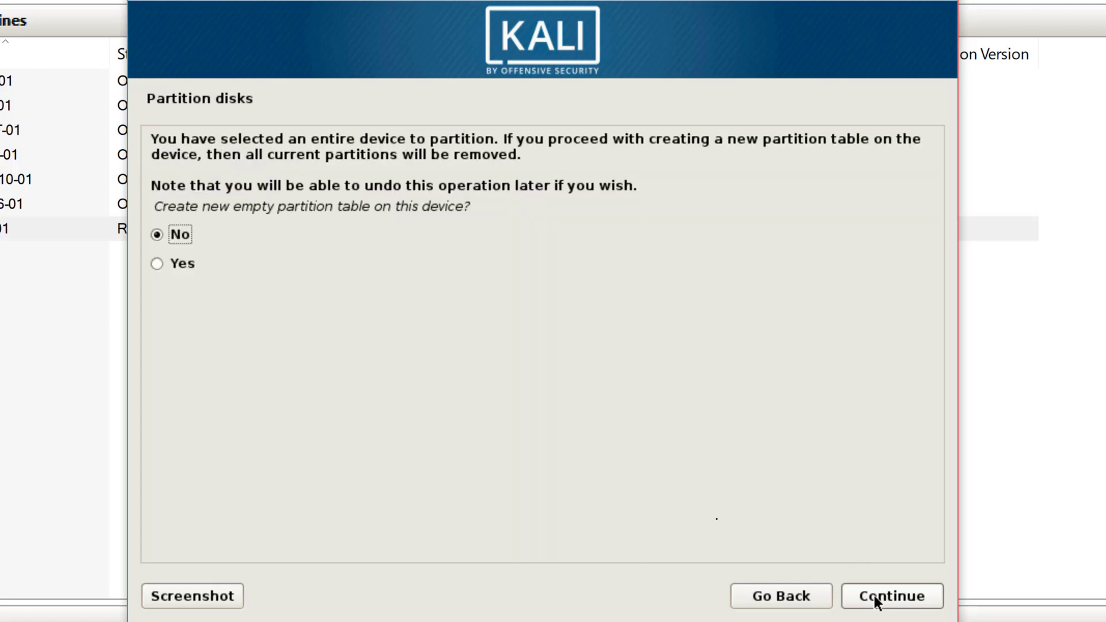
{"action": "left_click", "coordinate": [171, 265]}
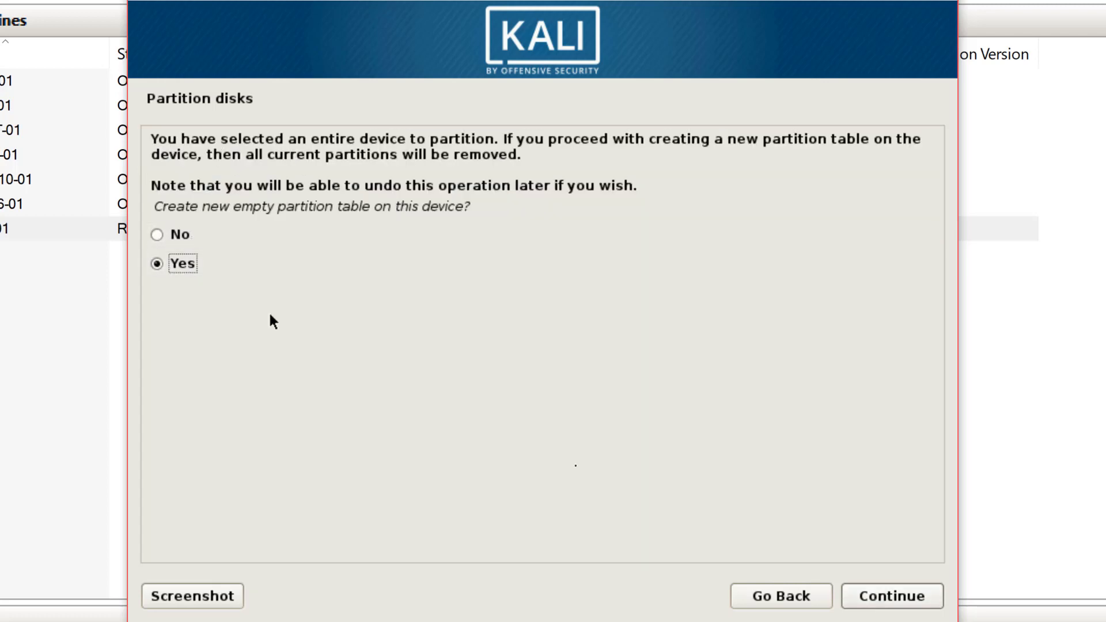
{"action": "left_click", "coordinate": [868, 596]}
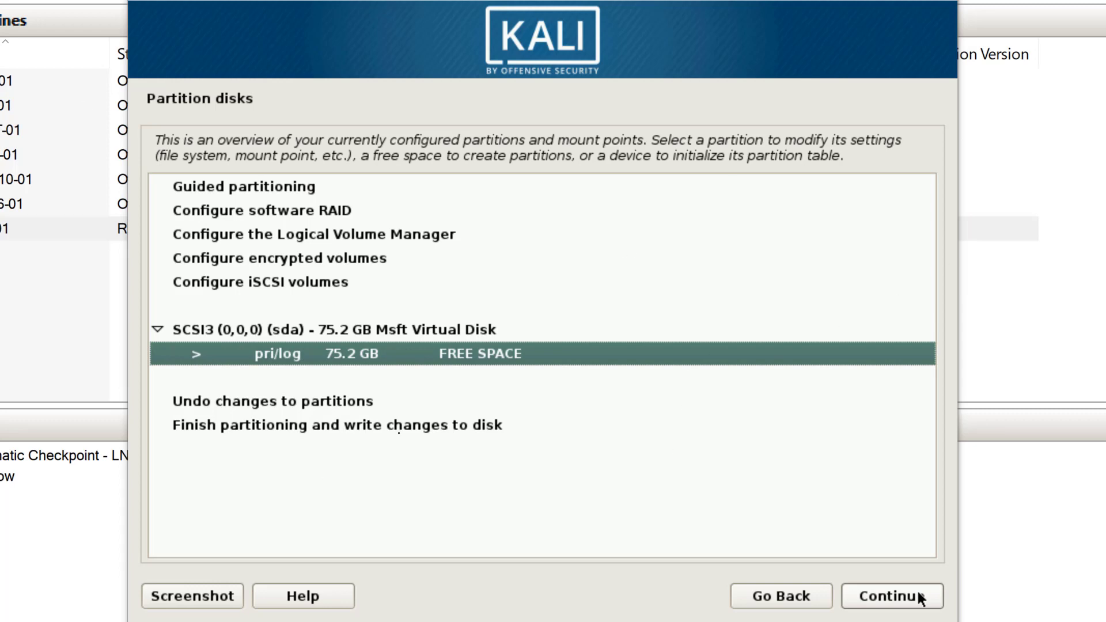
Create a 512 MB primary partition at the beginning of the 75.2 GB free space.
{"action": "left_click", "coordinate": [562, 313]}
{"action": "left_click", "coordinate": [395, 361]}
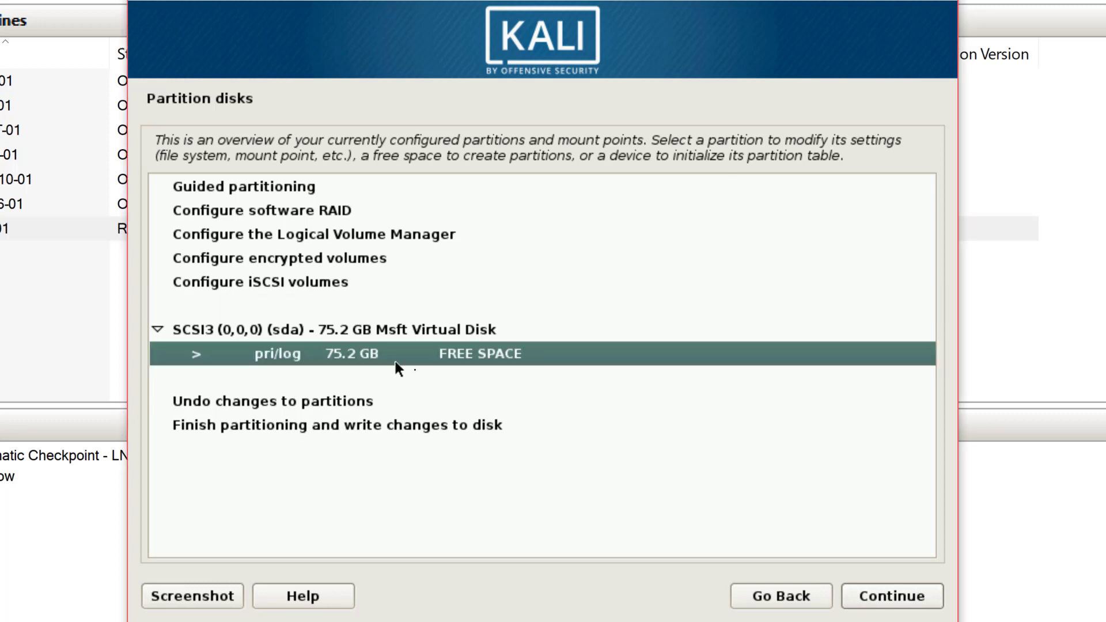
{"action": "left_click", "coordinate": [905, 602]}
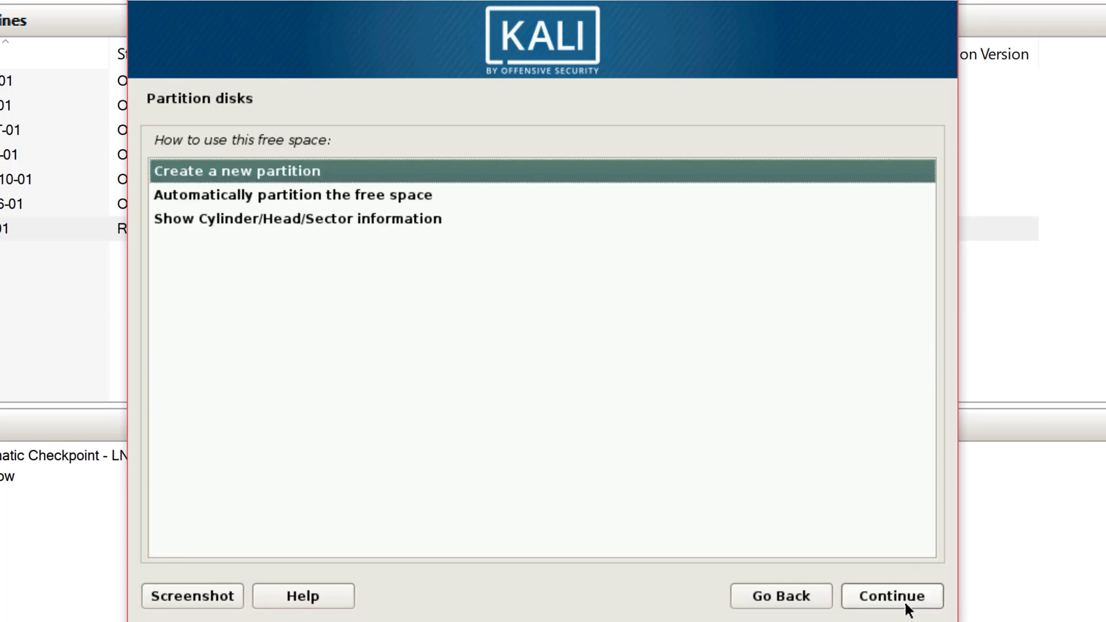
{"action": "left_click", "coordinate": [904, 602]}
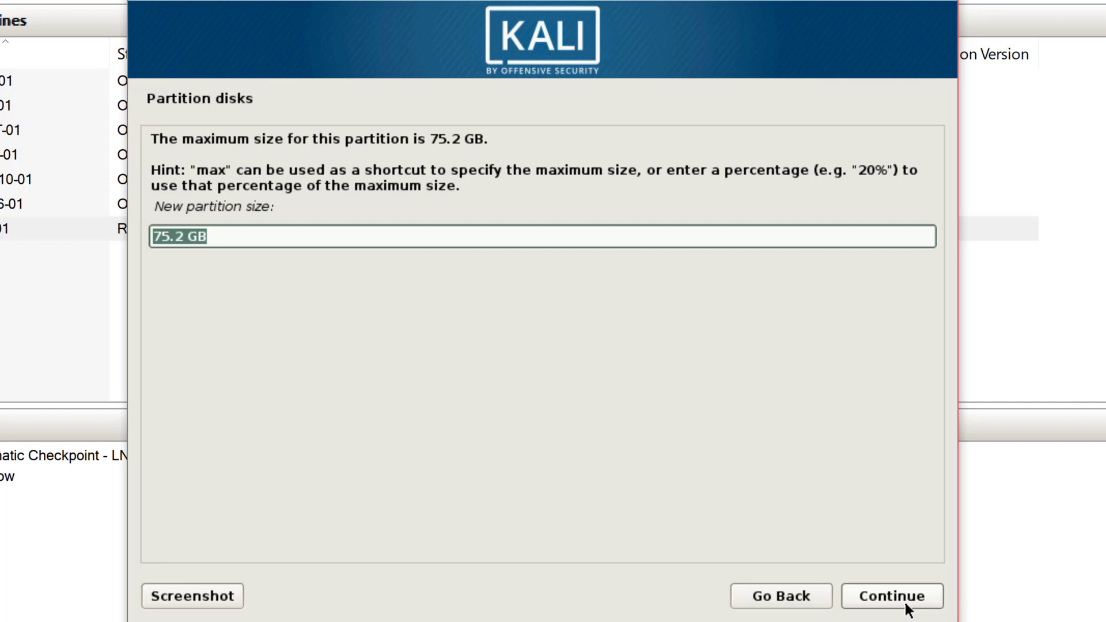
{"action": "type", "text": "512 MB"}
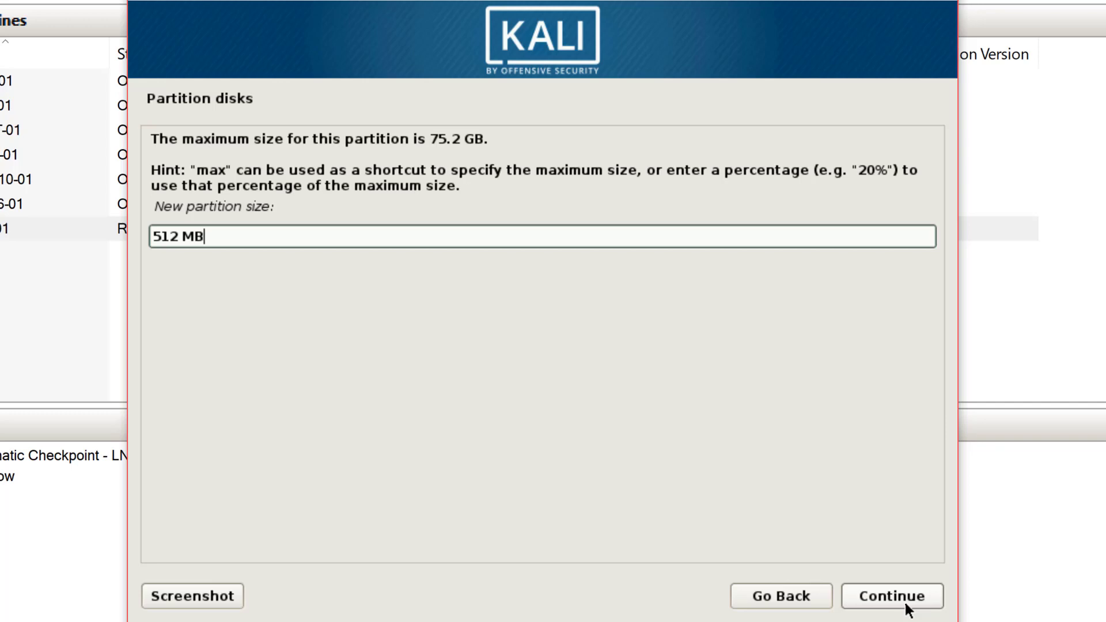
{"action": "left_click", "coordinate": [904, 602]}
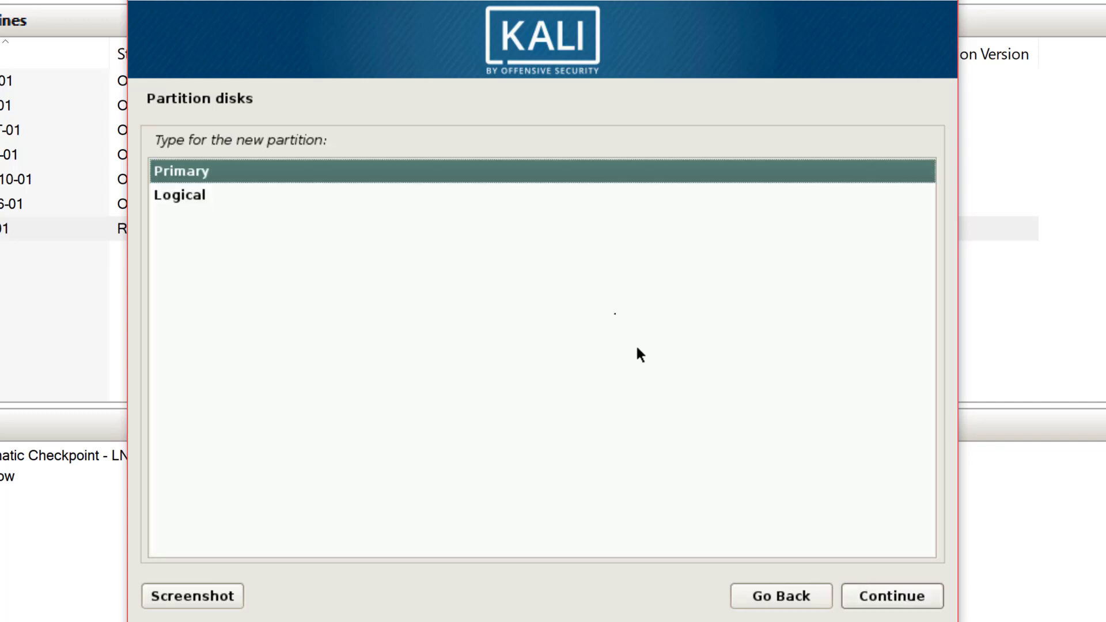
{"action": "key", "text": "Return"}
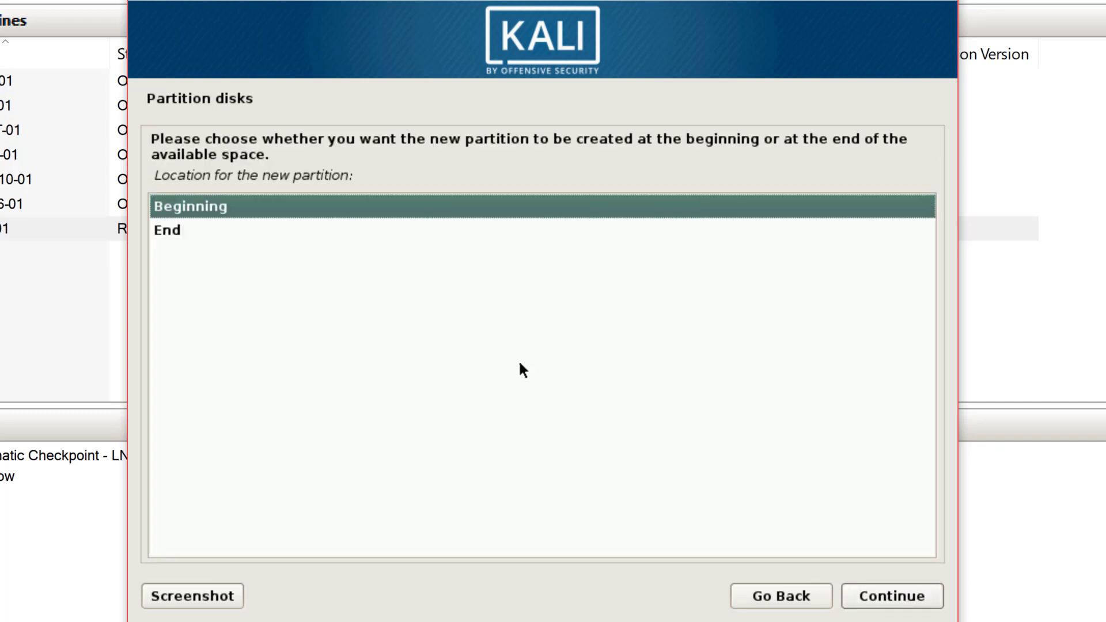
{"action": "key", "text": "Return"}
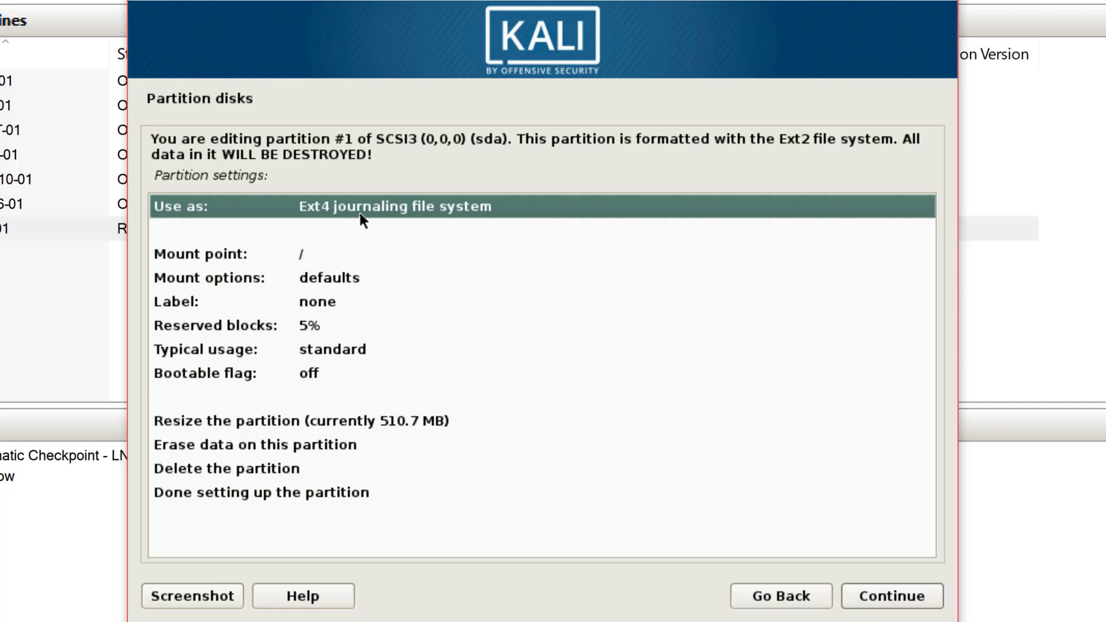
Format the new partition as Ext2, mount it at /boot, and finish its setup.
{"action": "key", "text": "Return"}
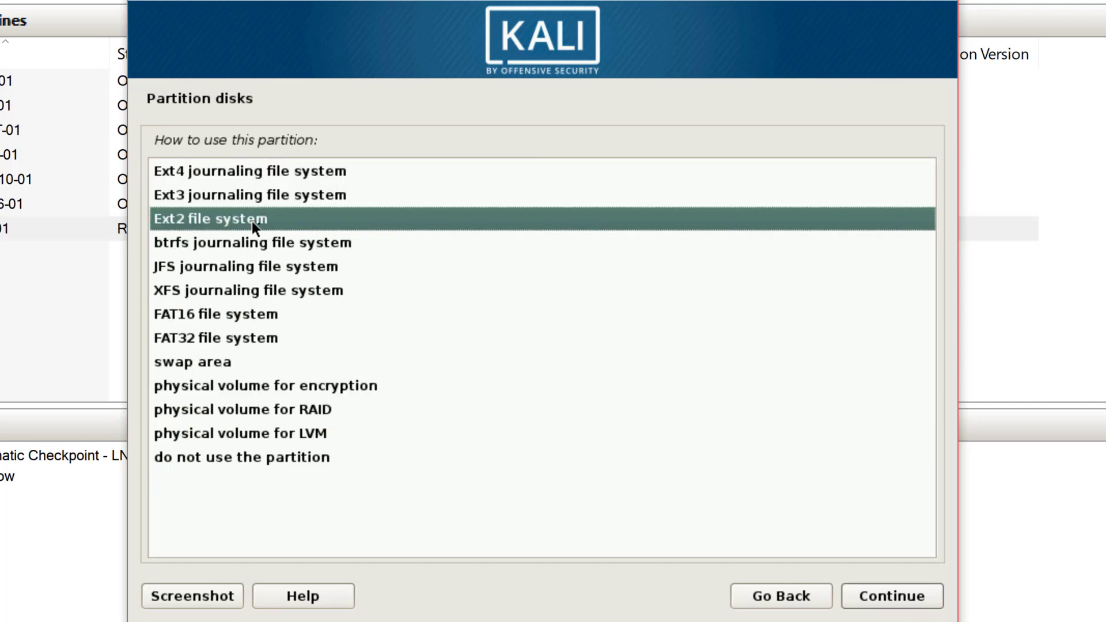
{"action": "double_click", "coordinate": [251, 221]}
{"action": "double_click", "coordinate": [343, 262]}
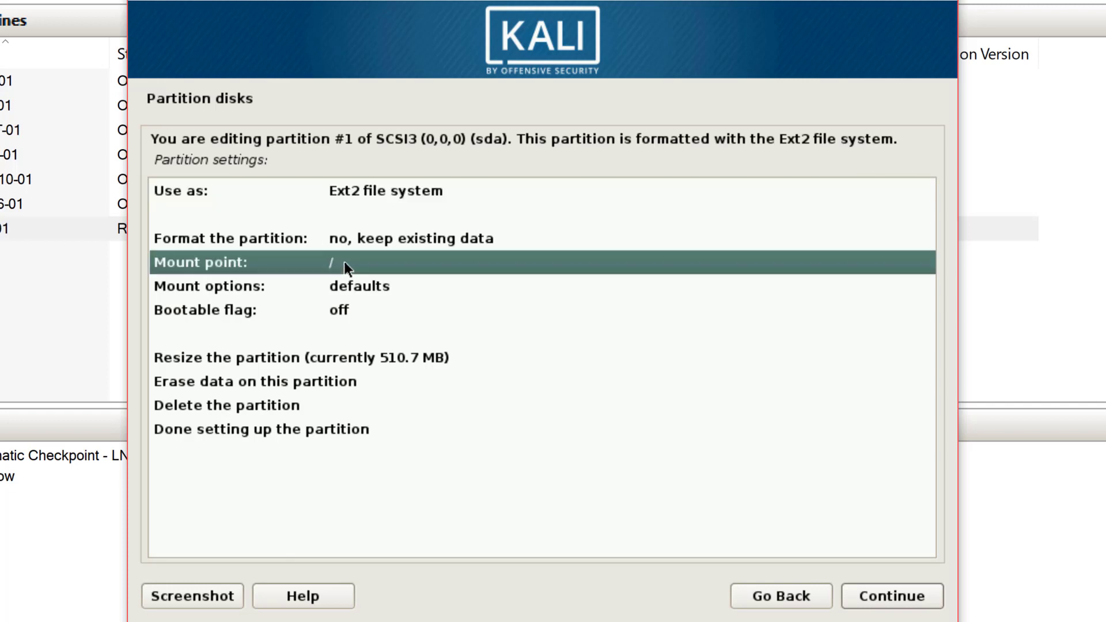
{"action": "double_click", "coordinate": [228, 196]}
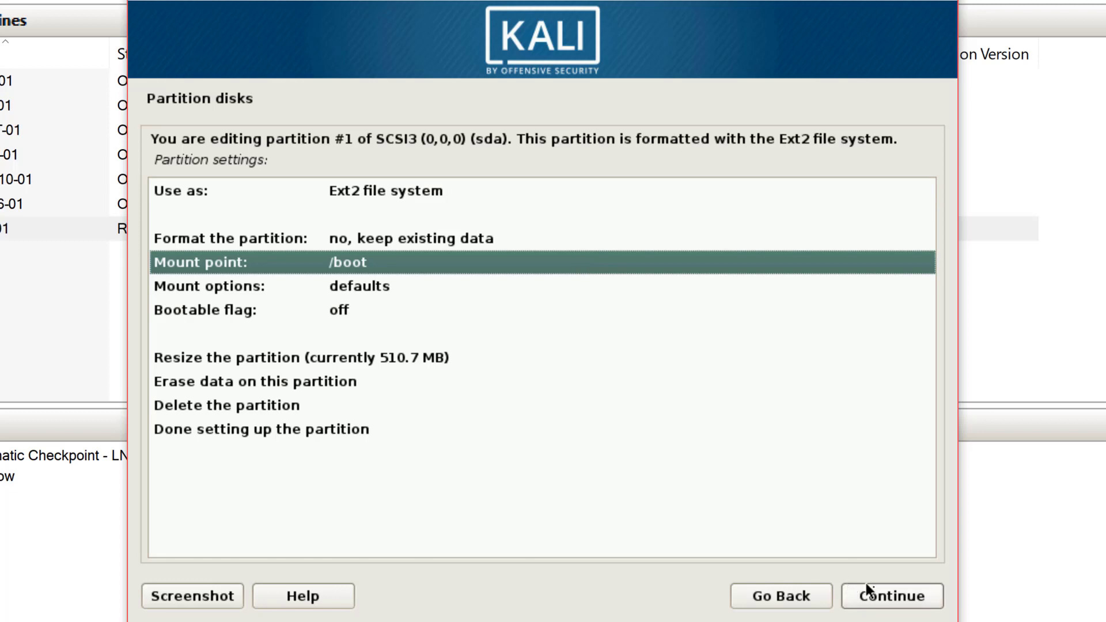
{"action": "left_click", "coordinate": [441, 432]}
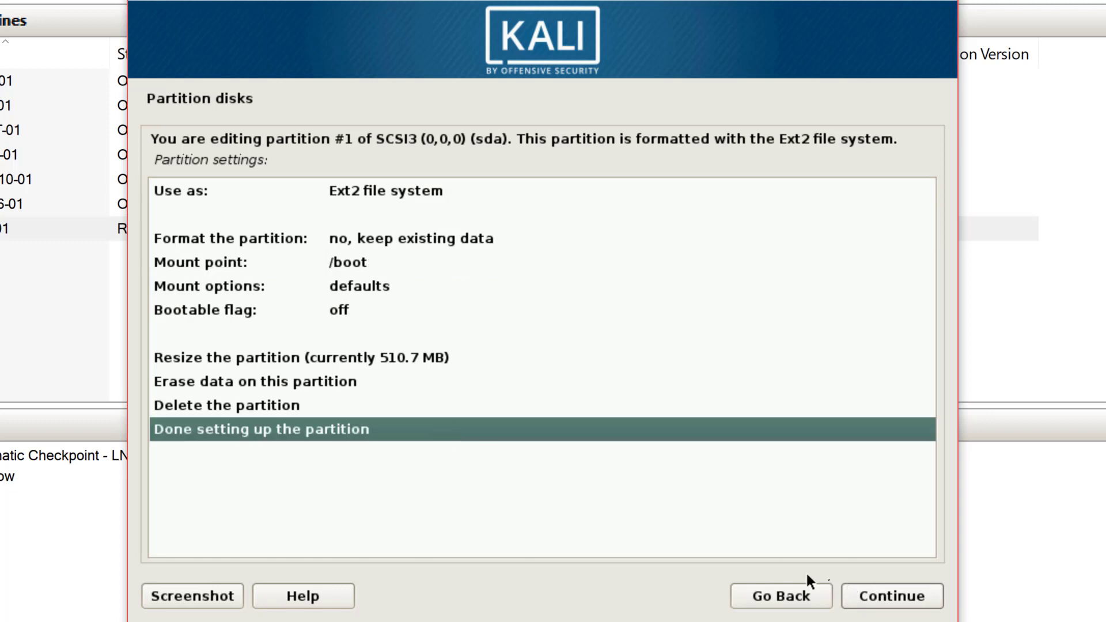
{"action": "left_click", "coordinate": [893, 595]}
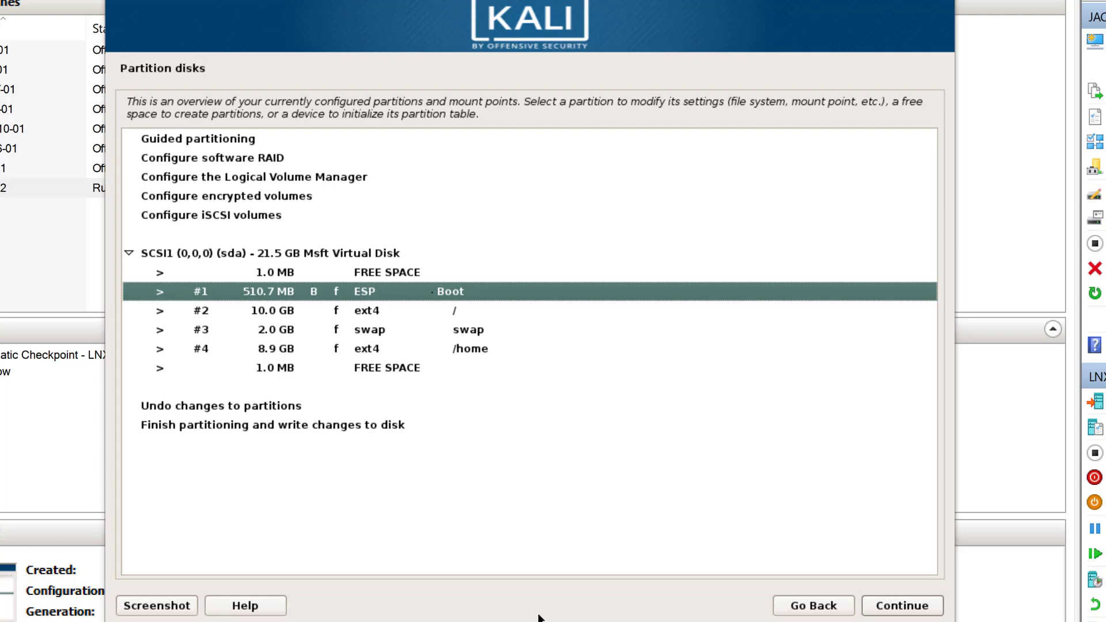
Change partition #1's use to EFI System Partition and finish its setup.
{"action": "left_click", "coordinate": [916, 611]}
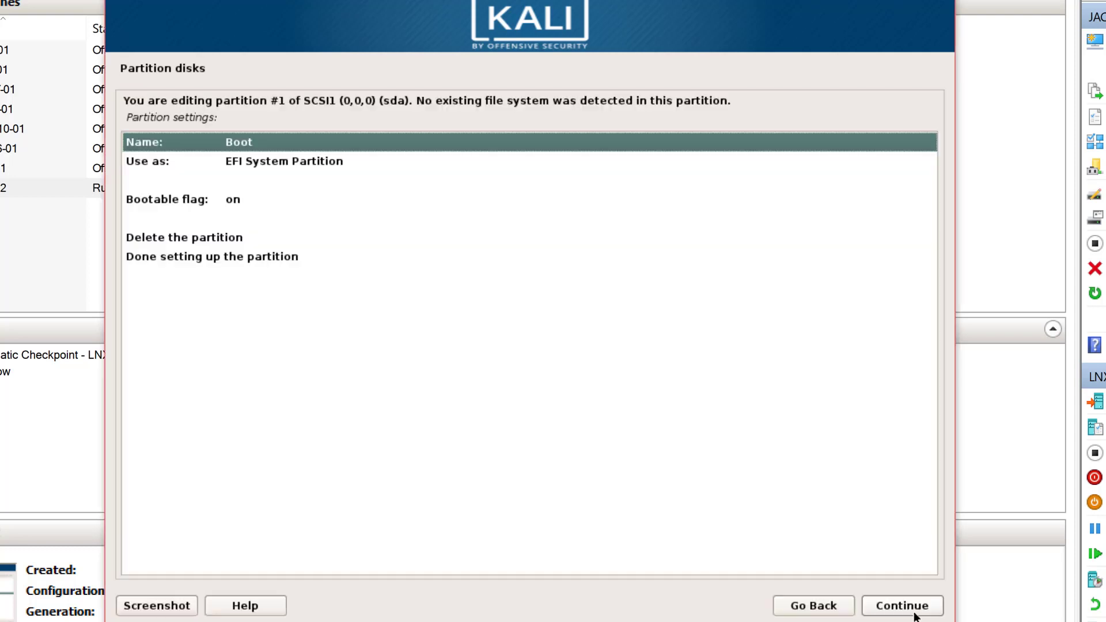
{"action": "double_click", "coordinate": [269, 161]}
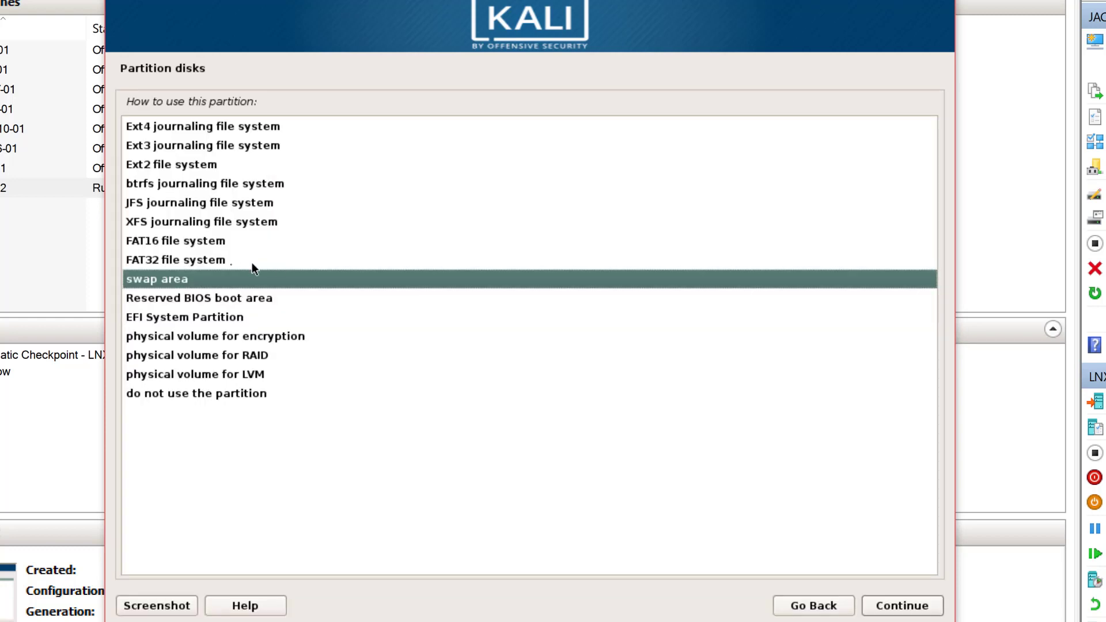
{"action": "left_click", "coordinate": [183, 317]}
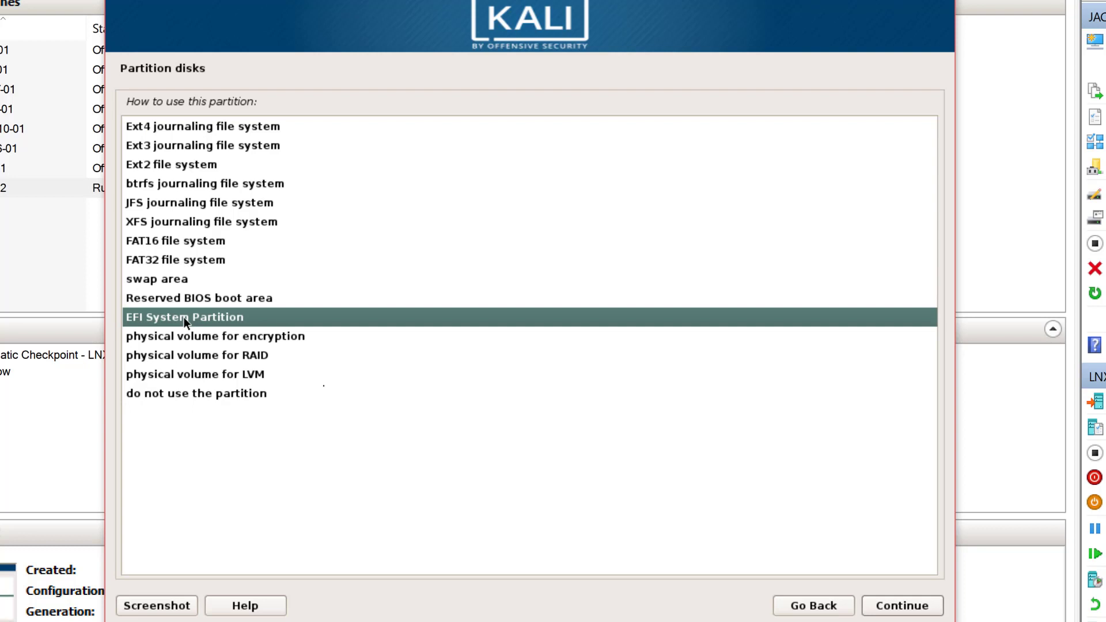
{"action": "left_click", "coordinate": [904, 615]}
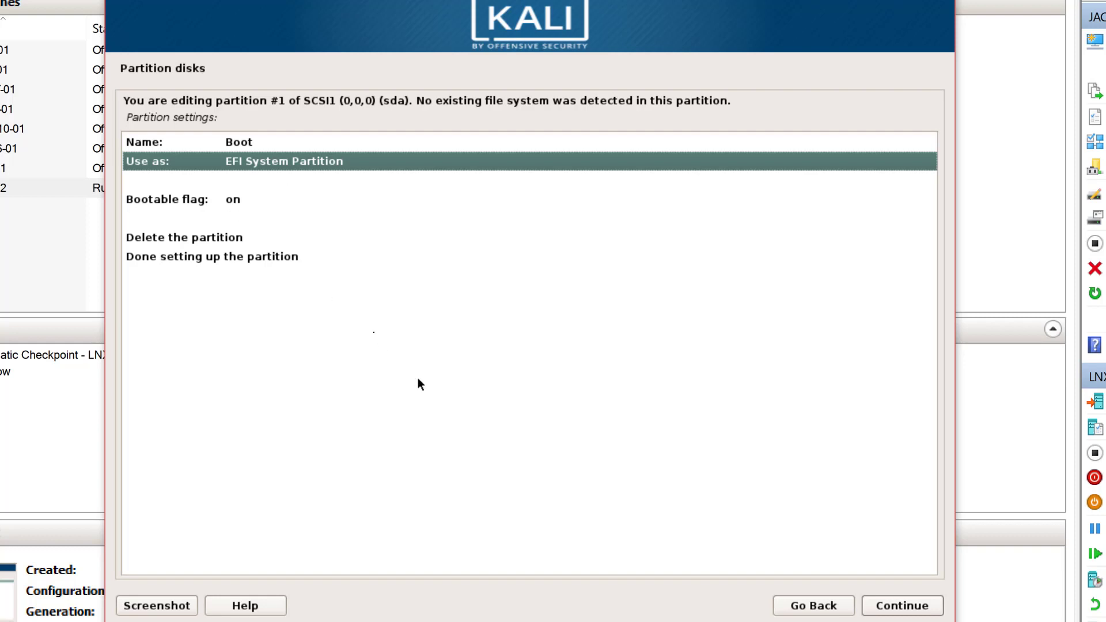
{"action": "left_click", "coordinate": [303, 257]}
{"action": "left_click", "coordinate": [892, 604]}
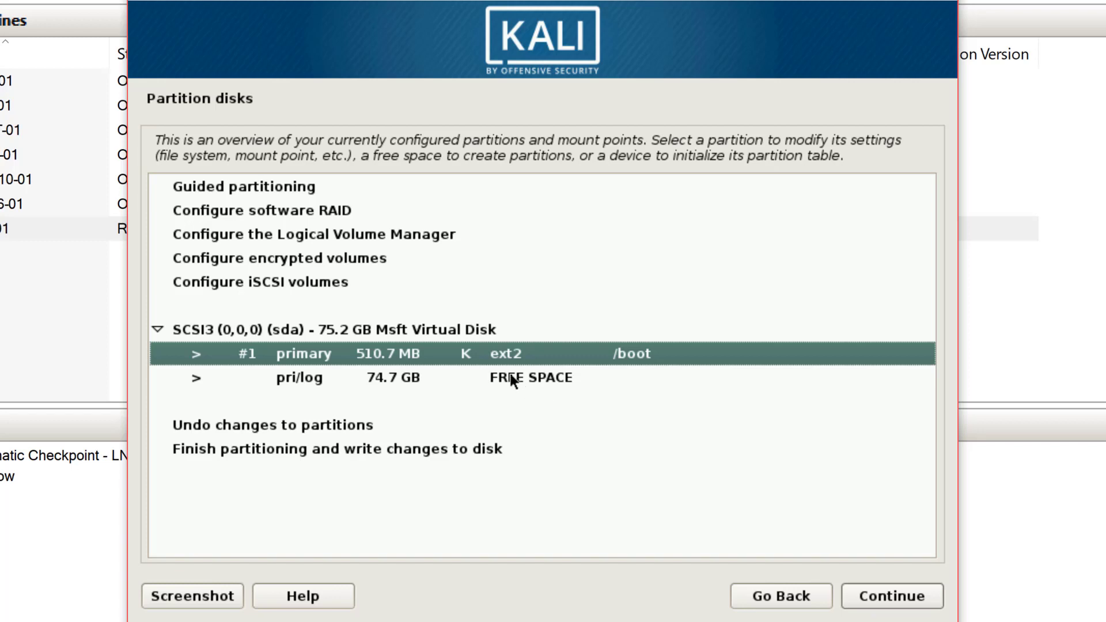
Create a 20 GB primary partition at the start of the 74.7 GB free space and finish it.
{"action": "double_click", "coordinate": [510, 376]}
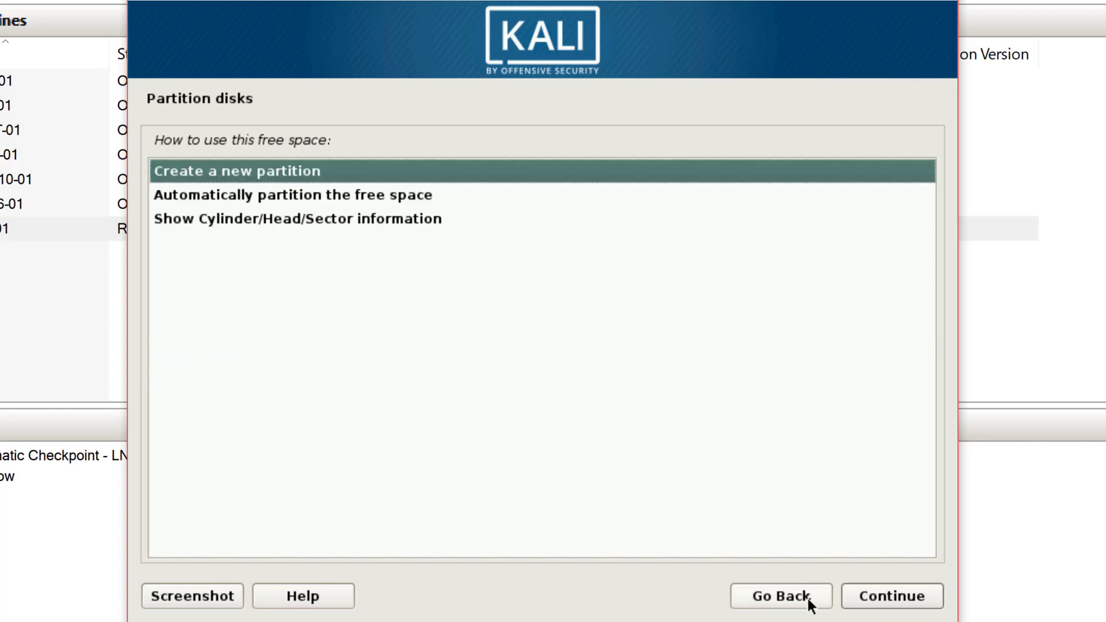
{"action": "left_click", "coordinate": [910, 594]}
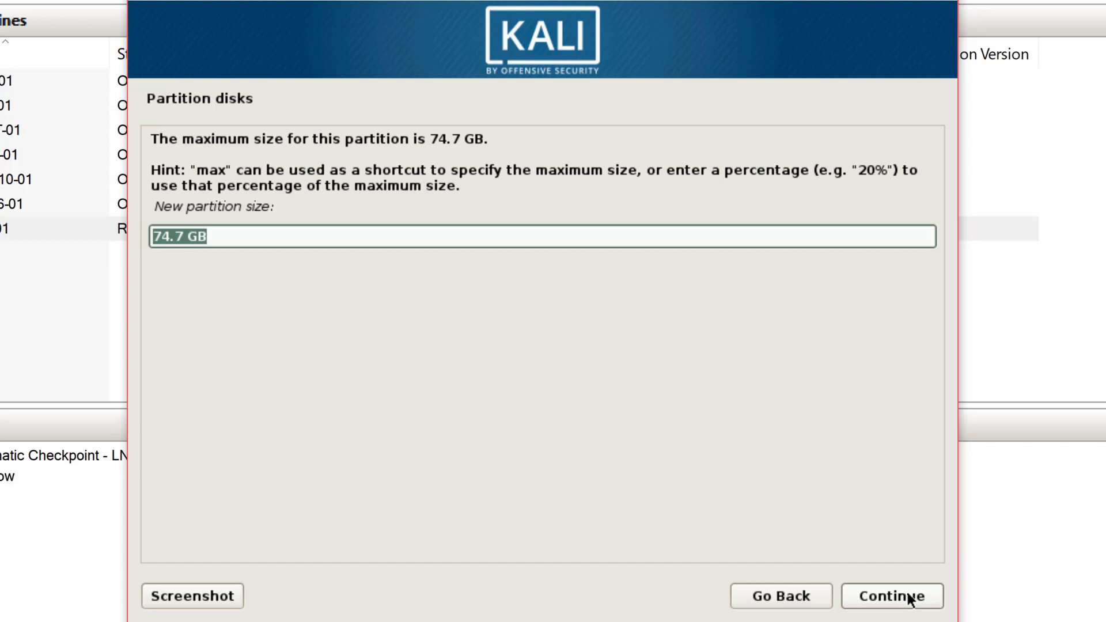
{"action": "type", "text": "20 GB"}
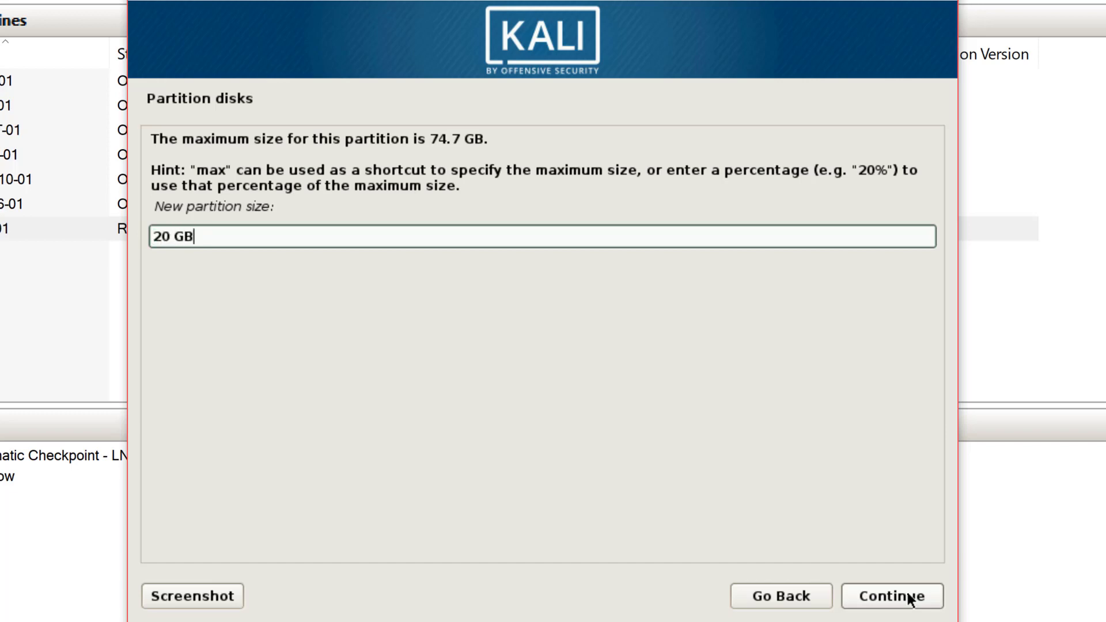
{"action": "left_click", "coordinate": [908, 598]}
{"action": "key", "text": "Up"}
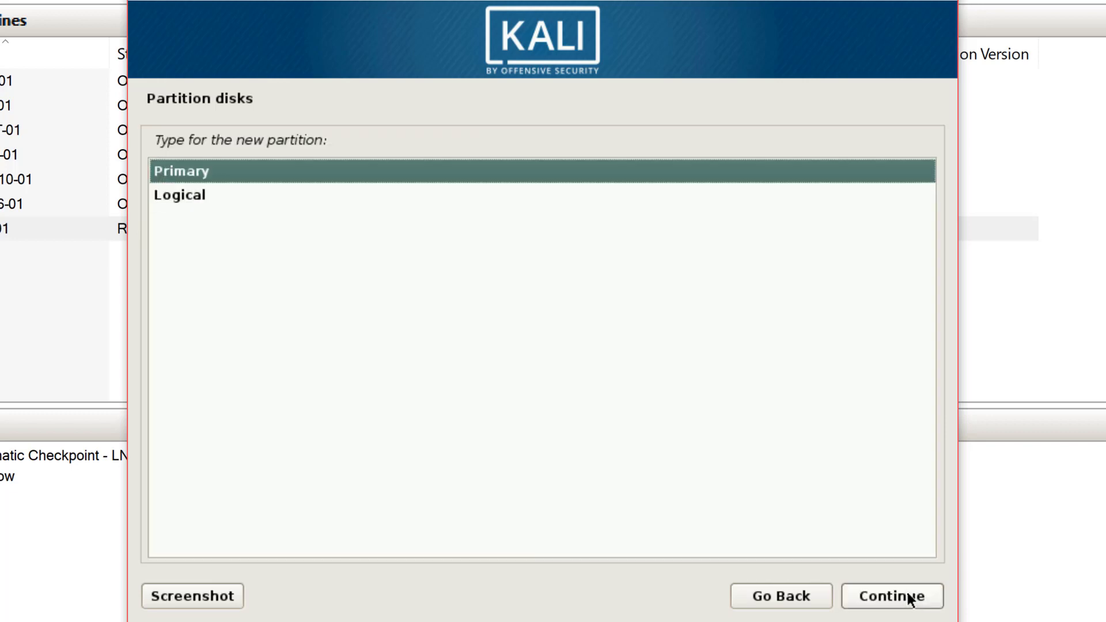
{"action": "left_click", "coordinate": [908, 598]}
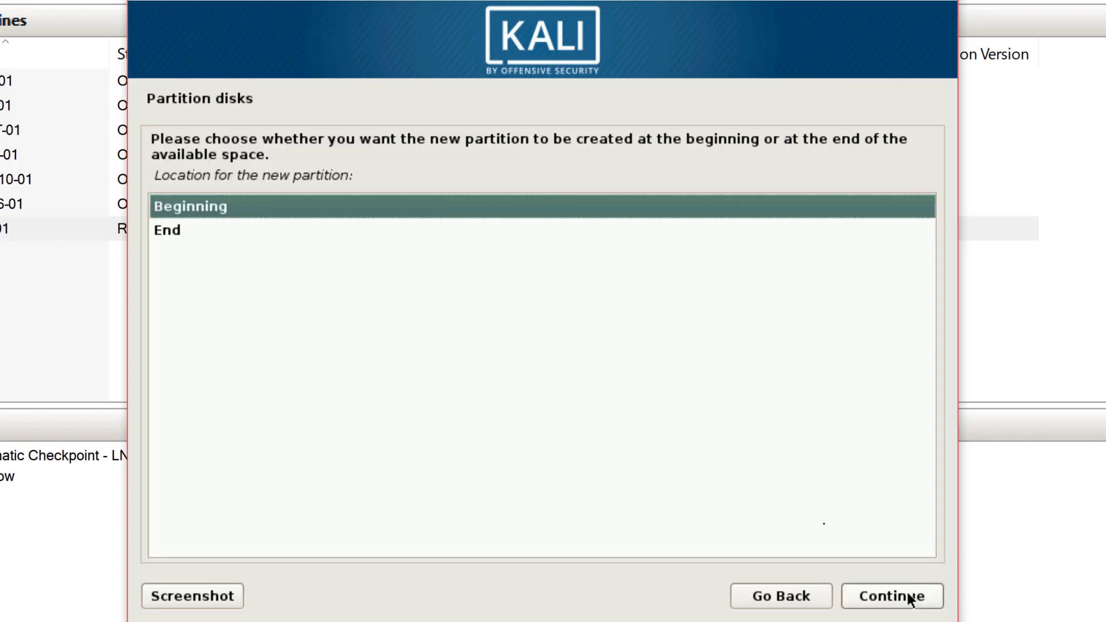
{"action": "key", "text": "Return"}
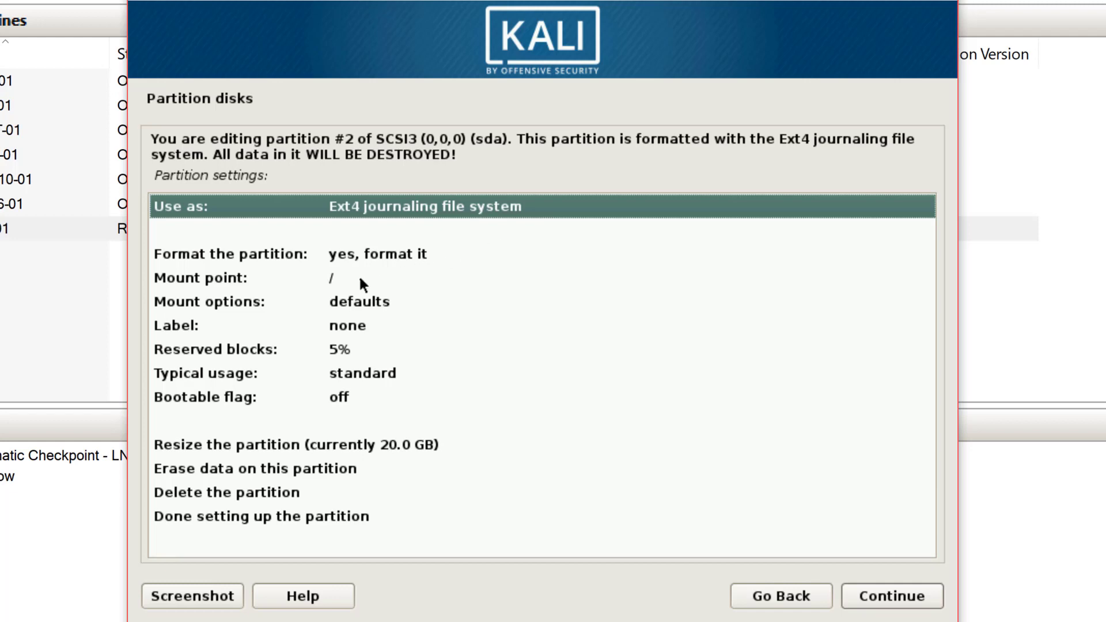
{"action": "left_click", "coordinate": [328, 521]}
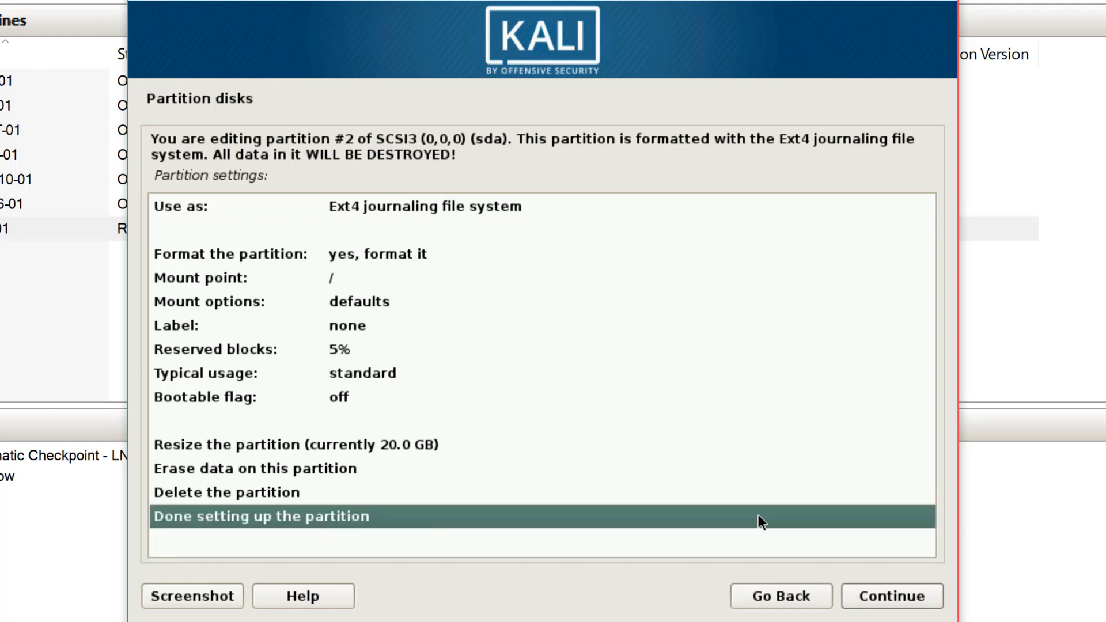
{"action": "left_click", "coordinate": [876, 595]}
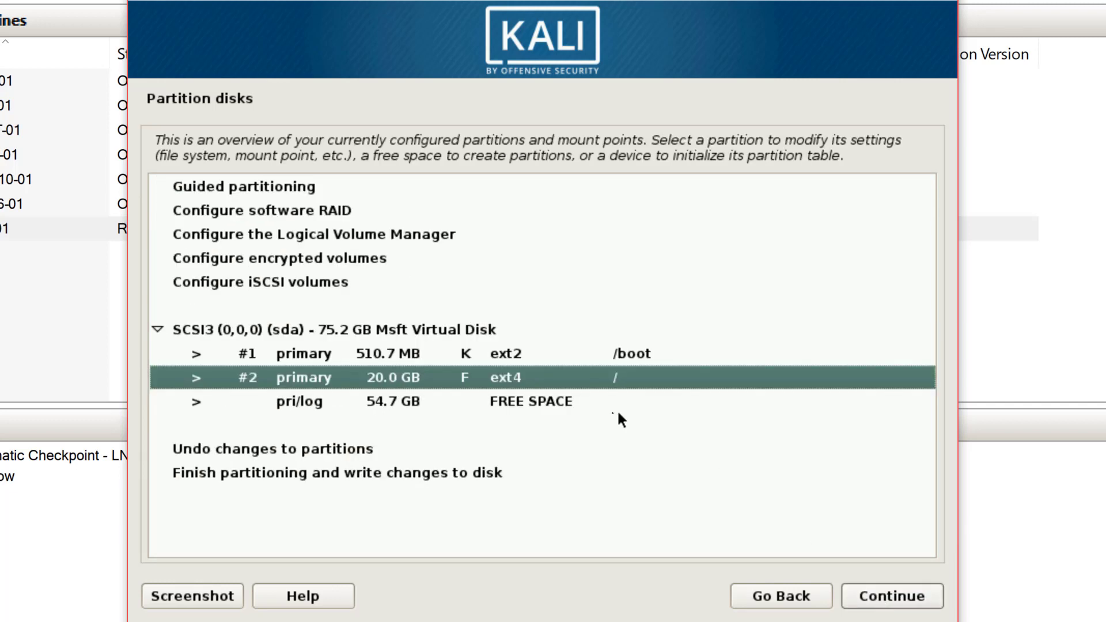
Create a 4096 MB primary partition from the free space and use it as swap area.
{"action": "double_click", "coordinate": [535, 401]}
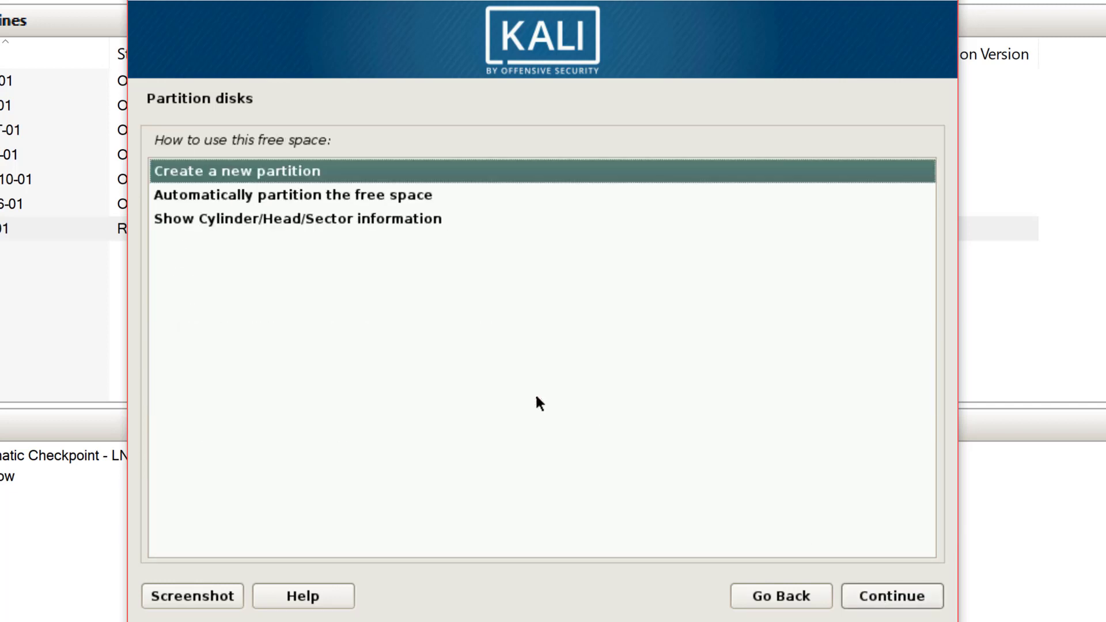
{"action": "left_click", "coordinate": [874, 593]}
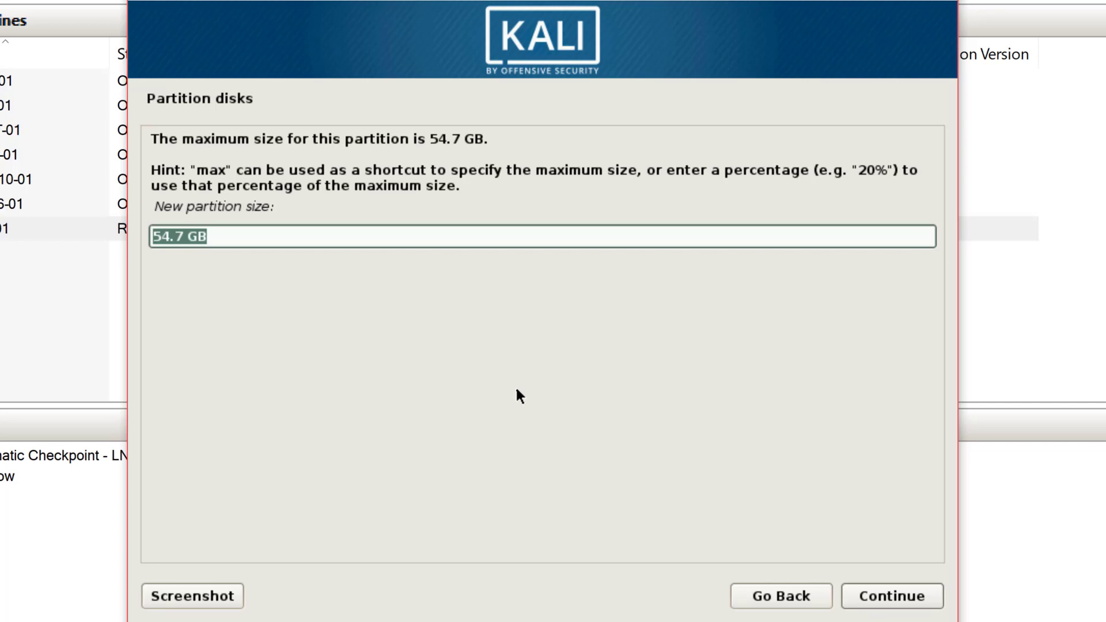
{"action": "type", "text": "409"}
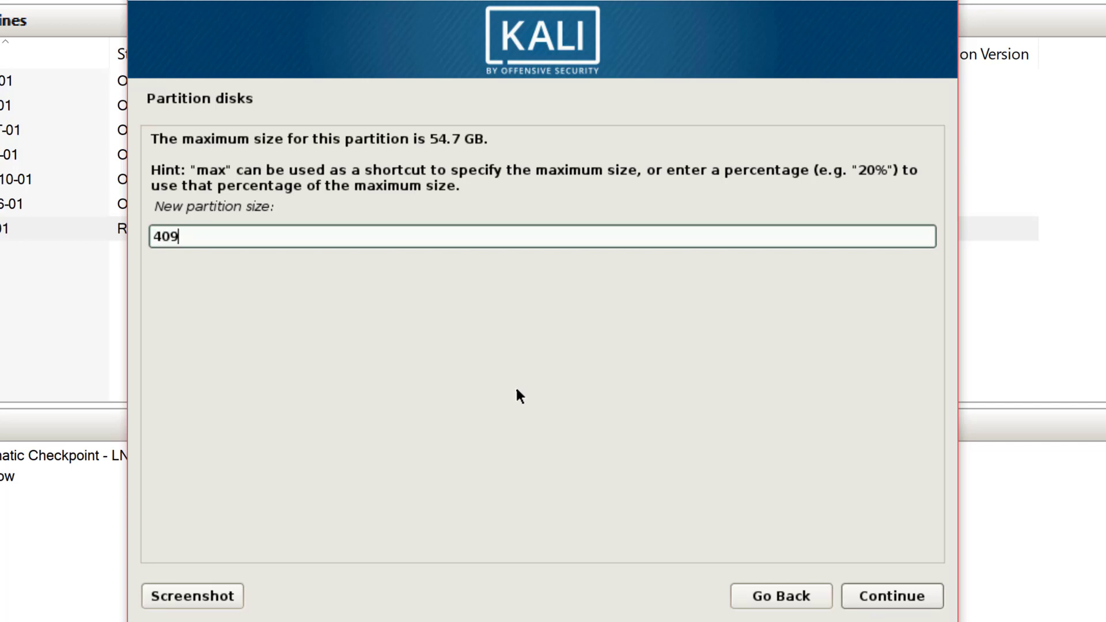
{"action": "type", "text": "6 MB"}
{"action": "left_click", "coordinate": [858, 599]}
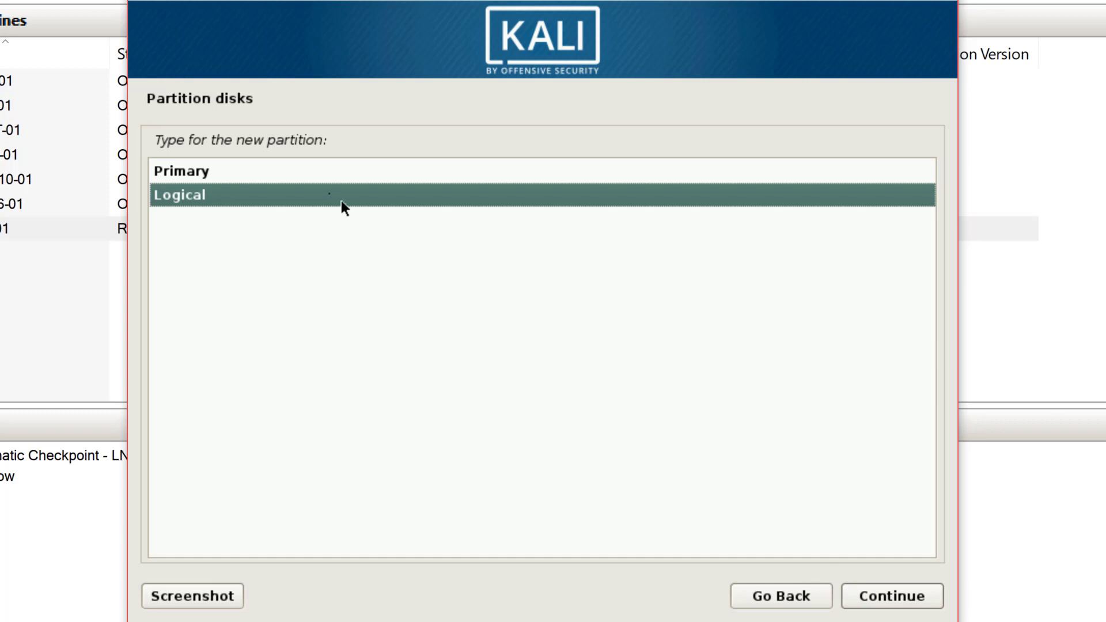
{"action": "left_click", "coordinate": [321, 174]}
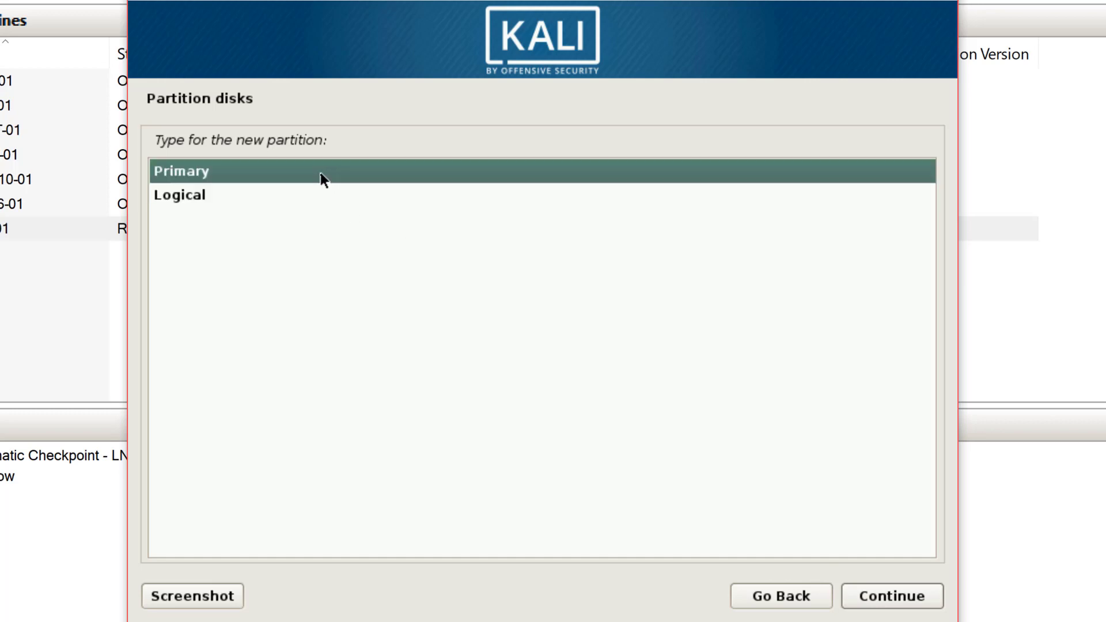
{"action": "left_click", "coordinate": [897, 598]}
{"action": "left_click", "coordinate": [889, 596]}
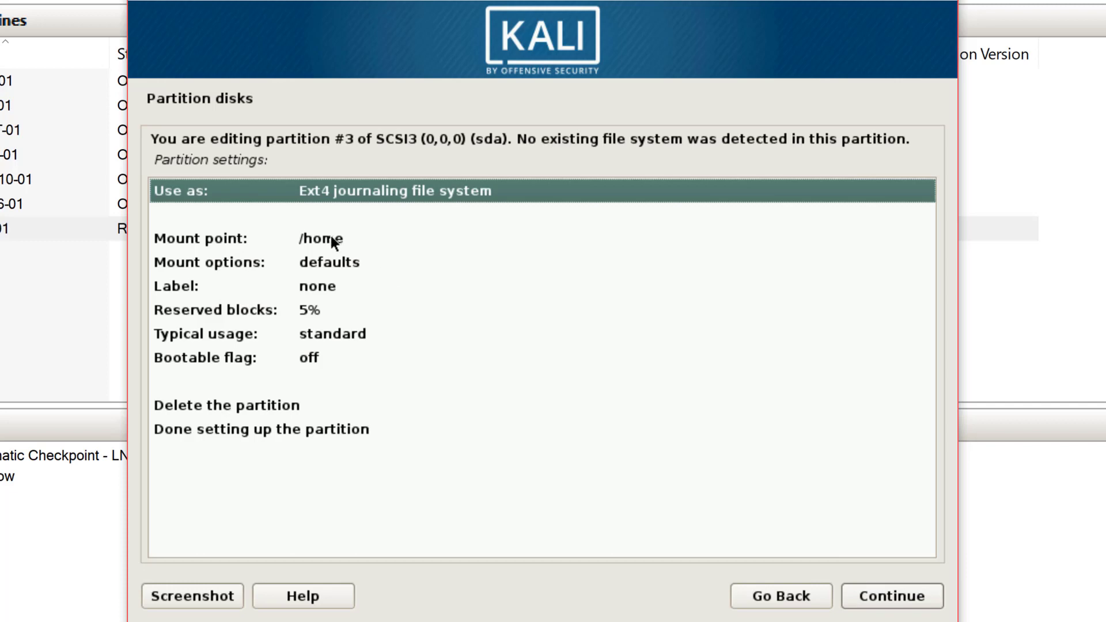
{"action": "double_click", "coordinate": [331, 193]}
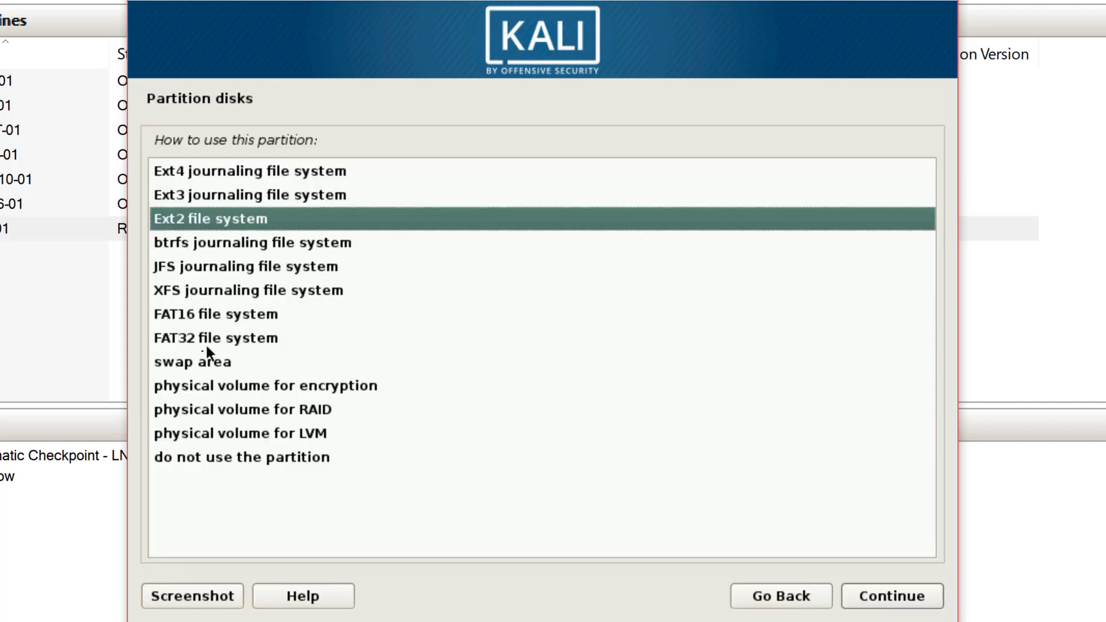
{"action": "double_click", "coordinate": [195, 362]}
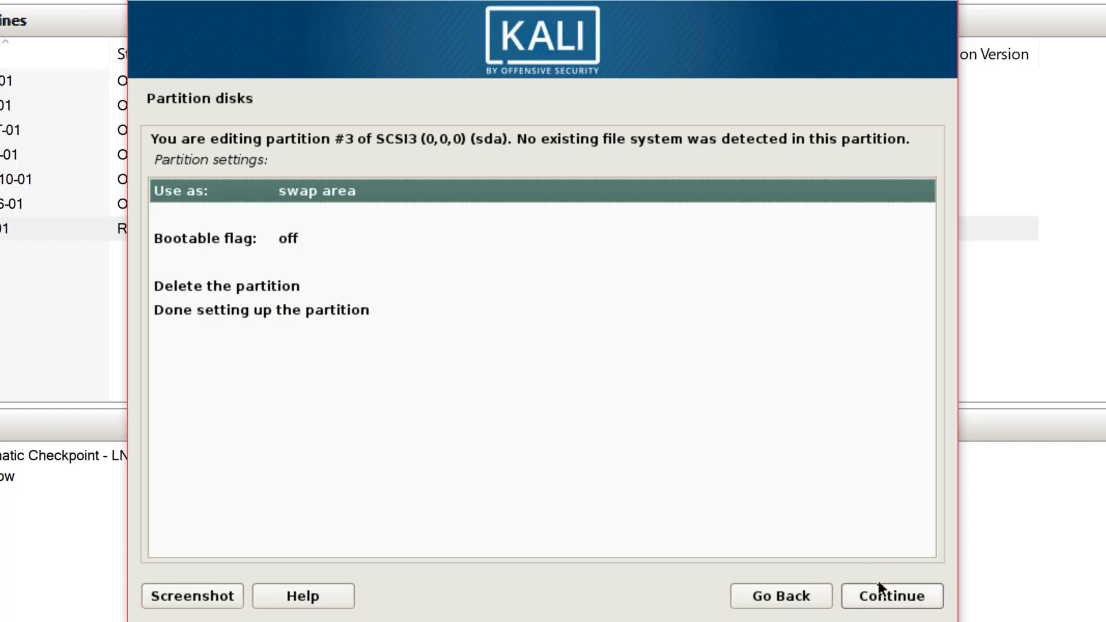
{"action": "left_click", "coordinate": [876, 596]}
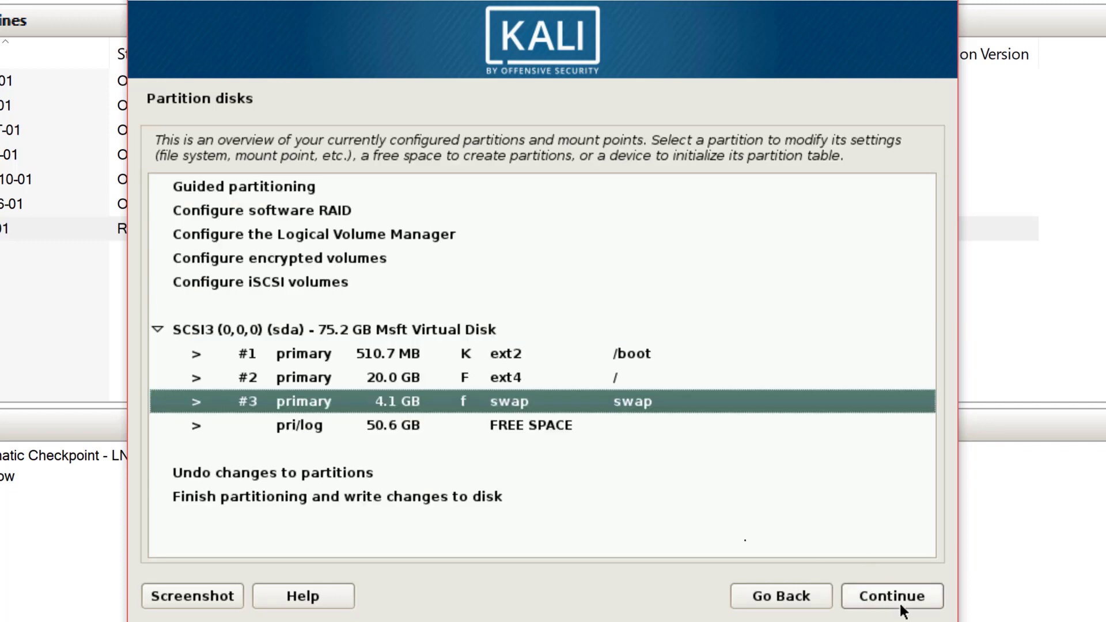
Create primary partition #4 from the 50.6 GB free space as ext4 mounted at /home.
{"action": "double_click", "coordinate": [434, 428]}
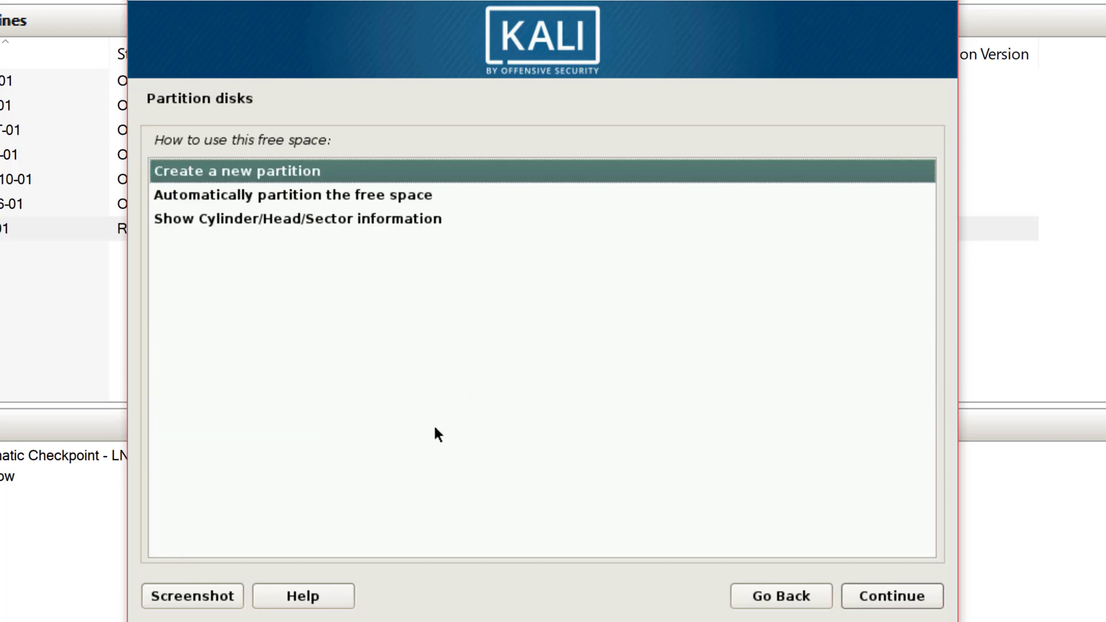
{"action": "left_click", "coordinate": [886, 594]}
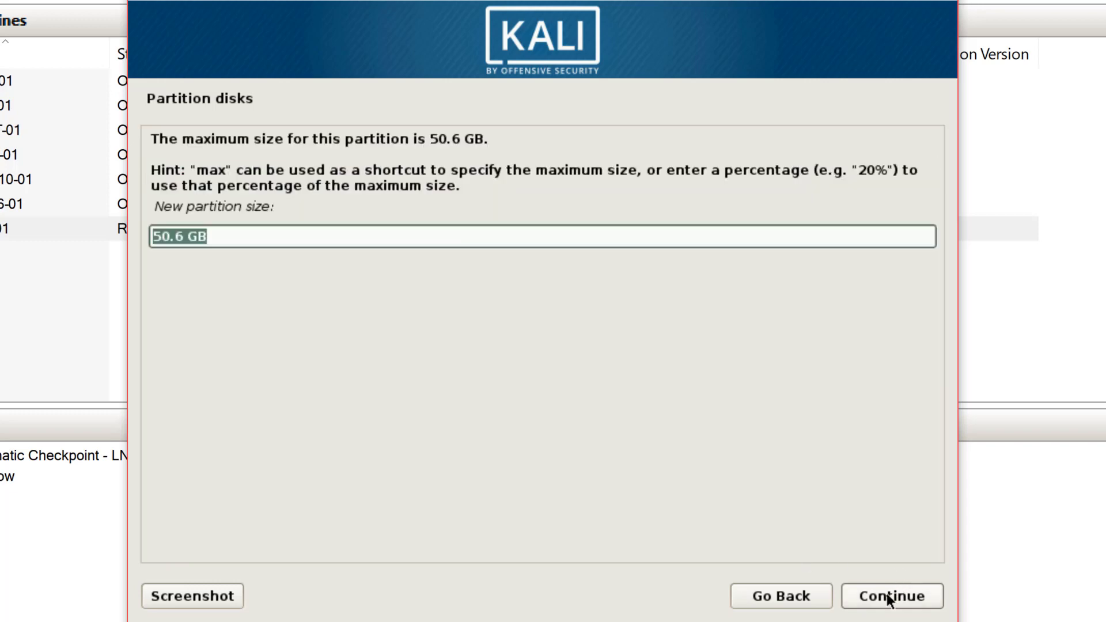
{"action": "left_click", "coordinate": [886, 593]}
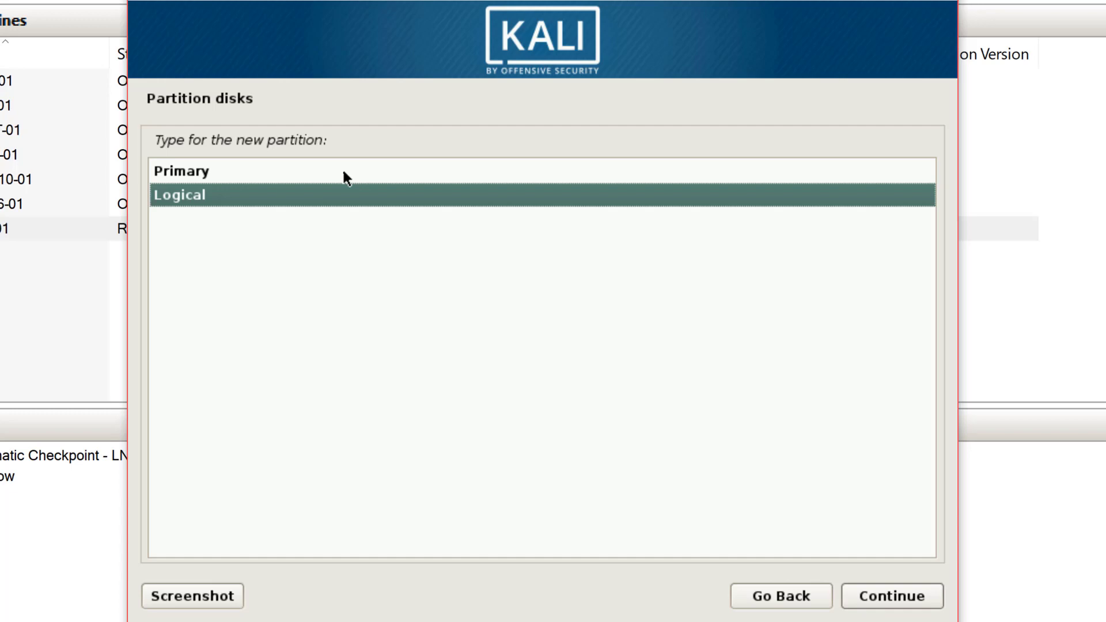
{"action": "left_click", "coordinate": [344, 173]}
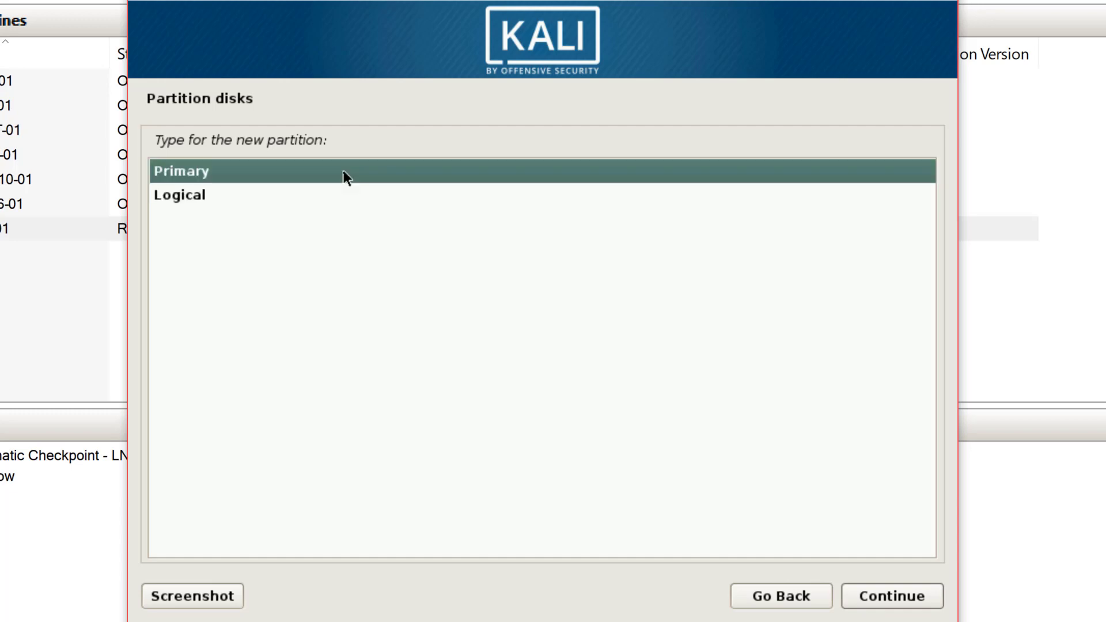
{"action": "left_click", "coordinate": [868, 593]}
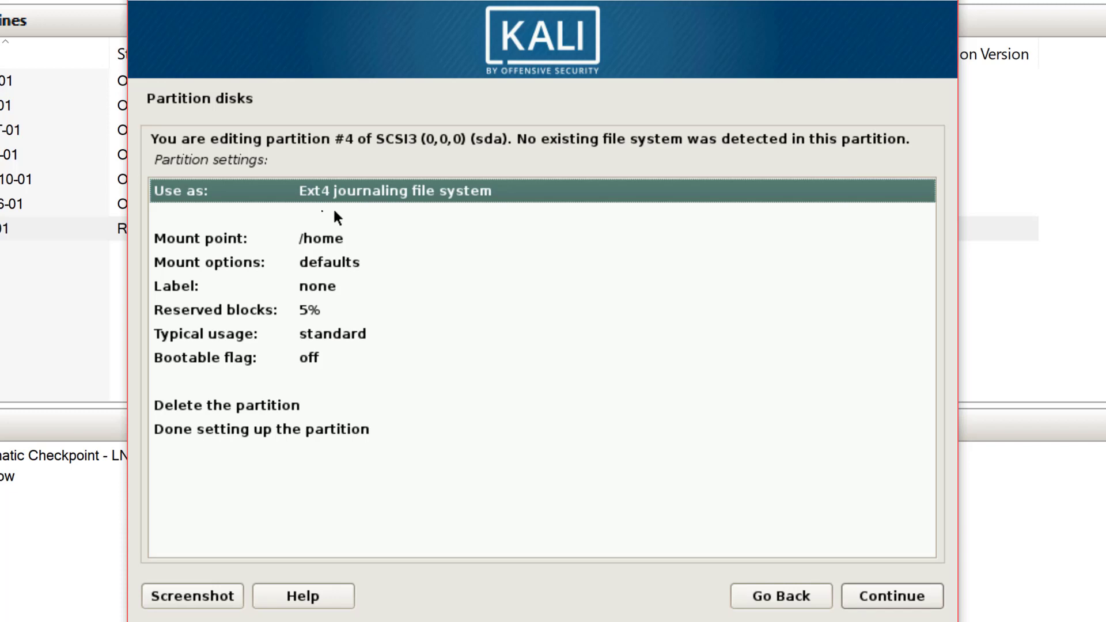
{"action": "double_click", "coordinate": [314, 428]}
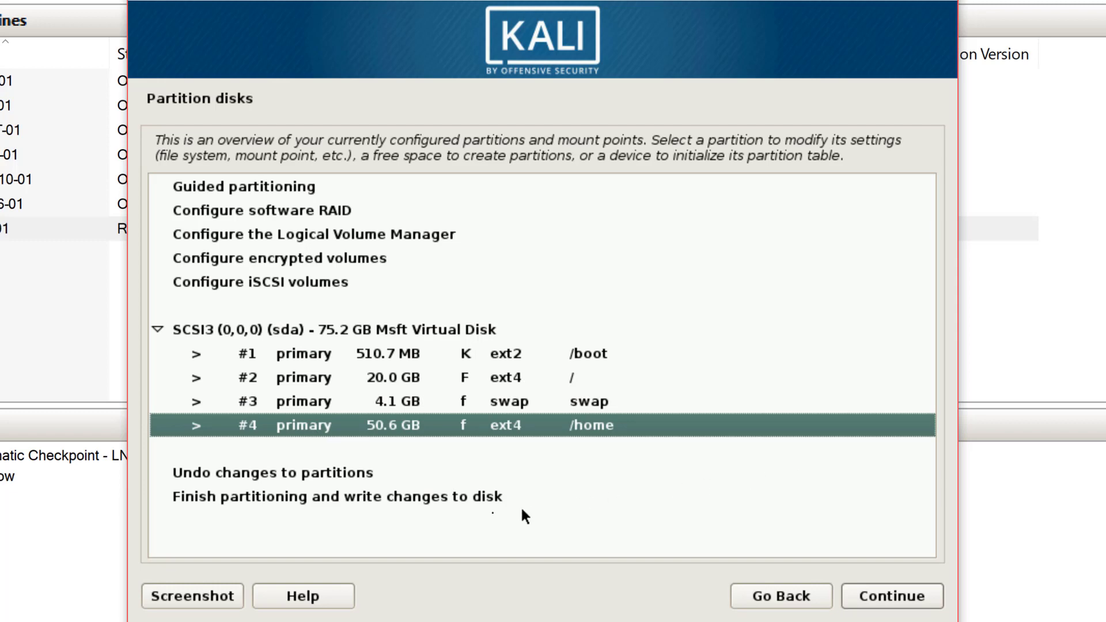
Finish partitioning and confirm writing the /boot, /, swap and /home changes to disk.
{"action": "left_click", "coordinate": [469, 498]}
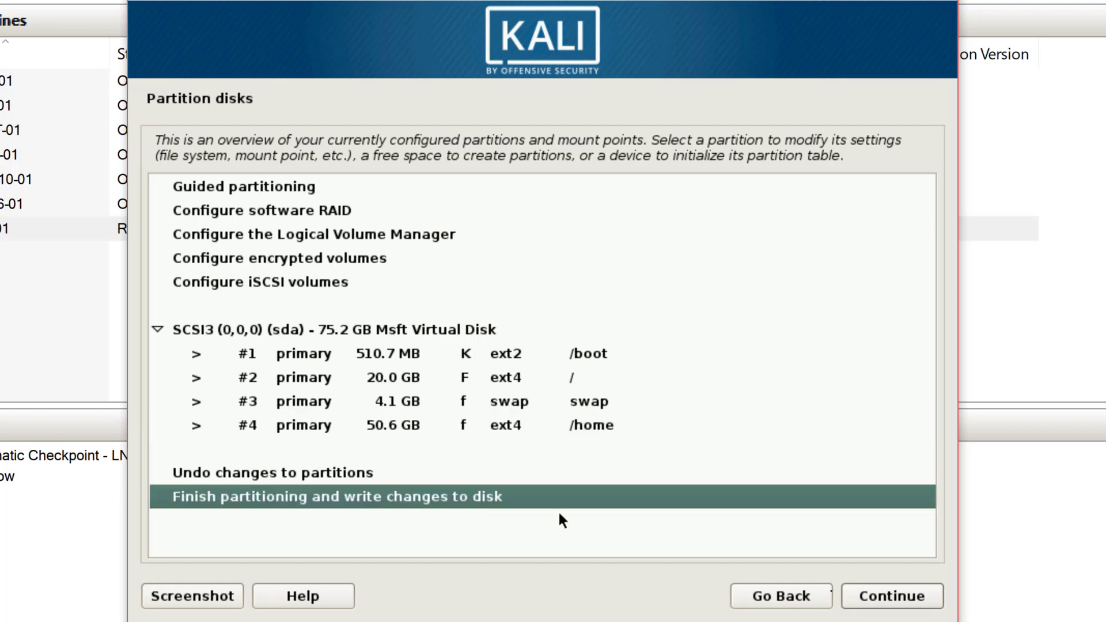
{"action": "left_click", "coordinate": [875, 593]}
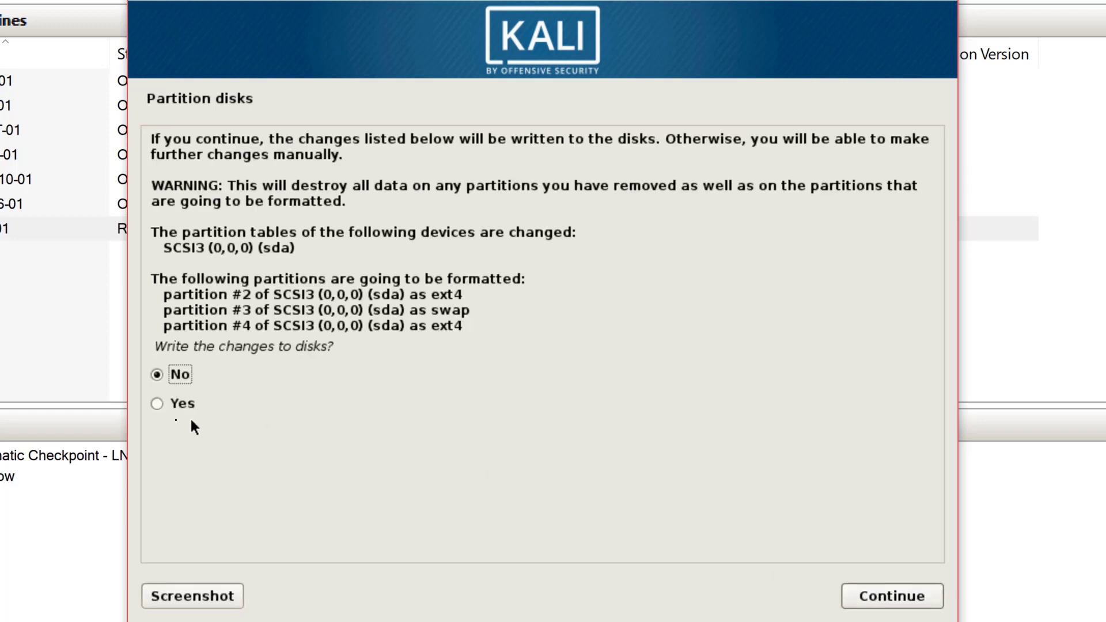
{"action": "left_click", "coordinate": [167, 408]}
{"action": "left_click", "coordinate": [919, 602]}
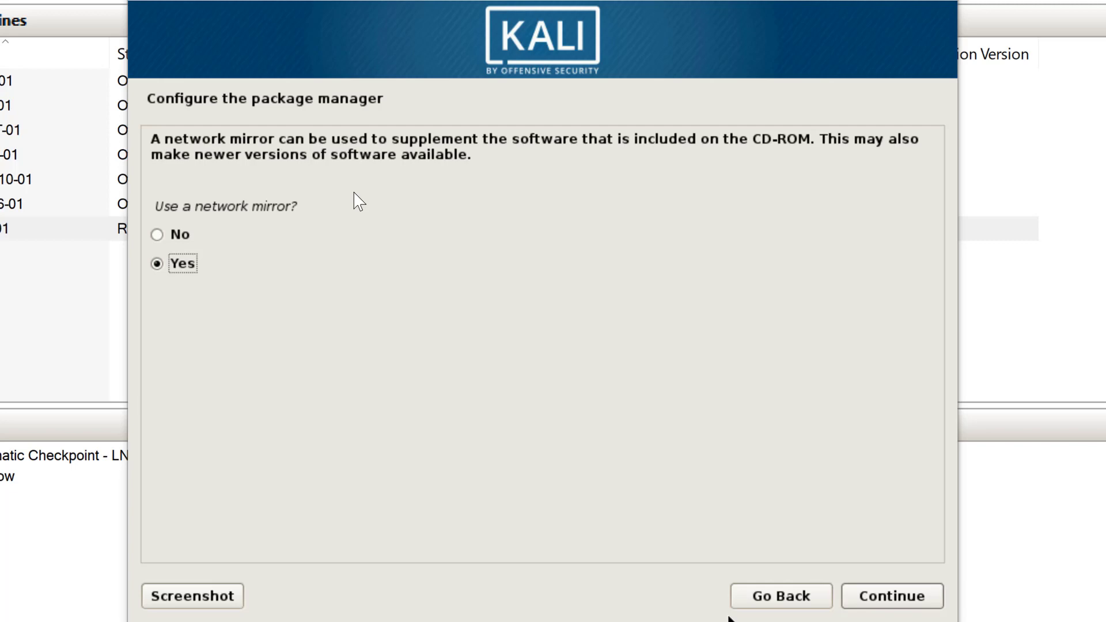
Answer No to using a network mirror for the package manager.
{"action": "left_click", "coordinate": [164, 232]}
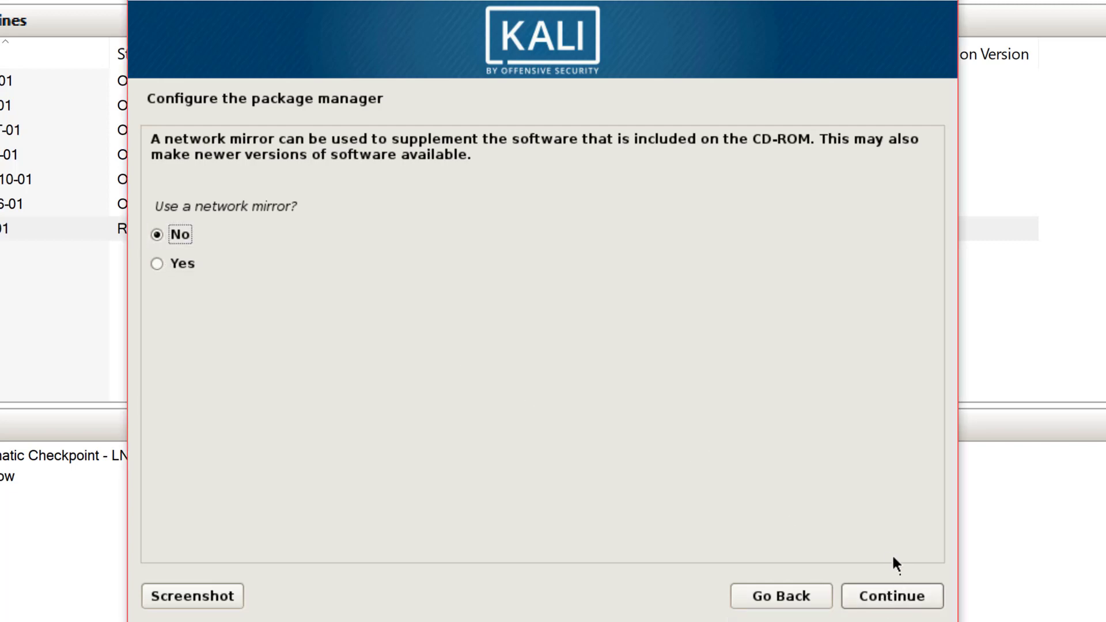
{"action": "left_click", "coordinate": [889, 597]}
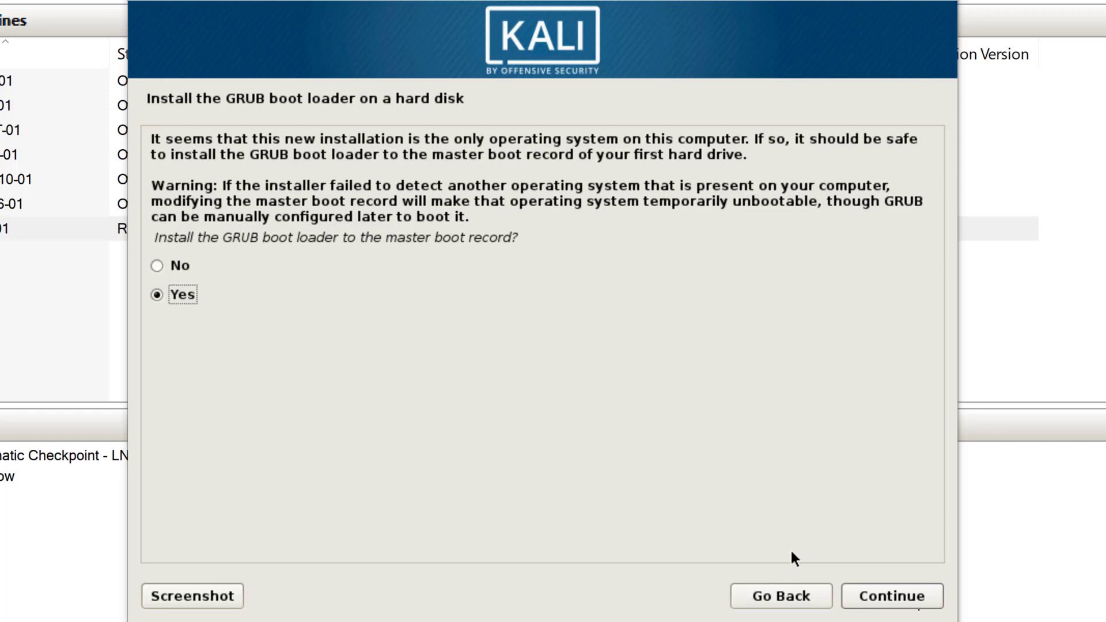
Install the GRUB boot loader to the master boot record on /dev/sda.
{"action": "left_click", "coordinate": [915, 598]}
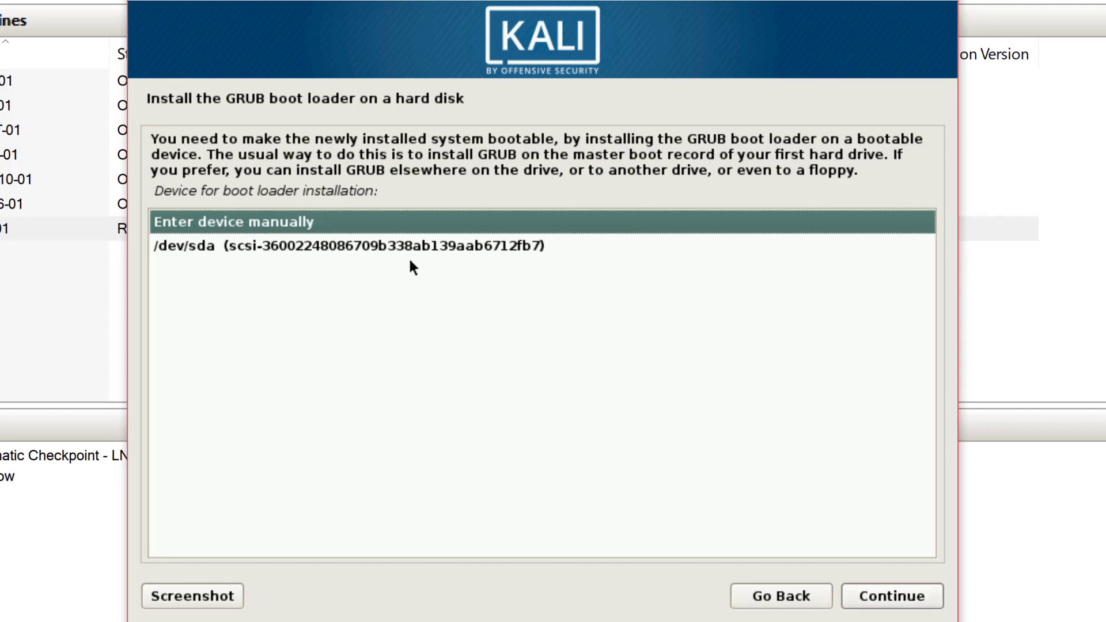
{"action": "left_click", "coordinate": [387, 248]}
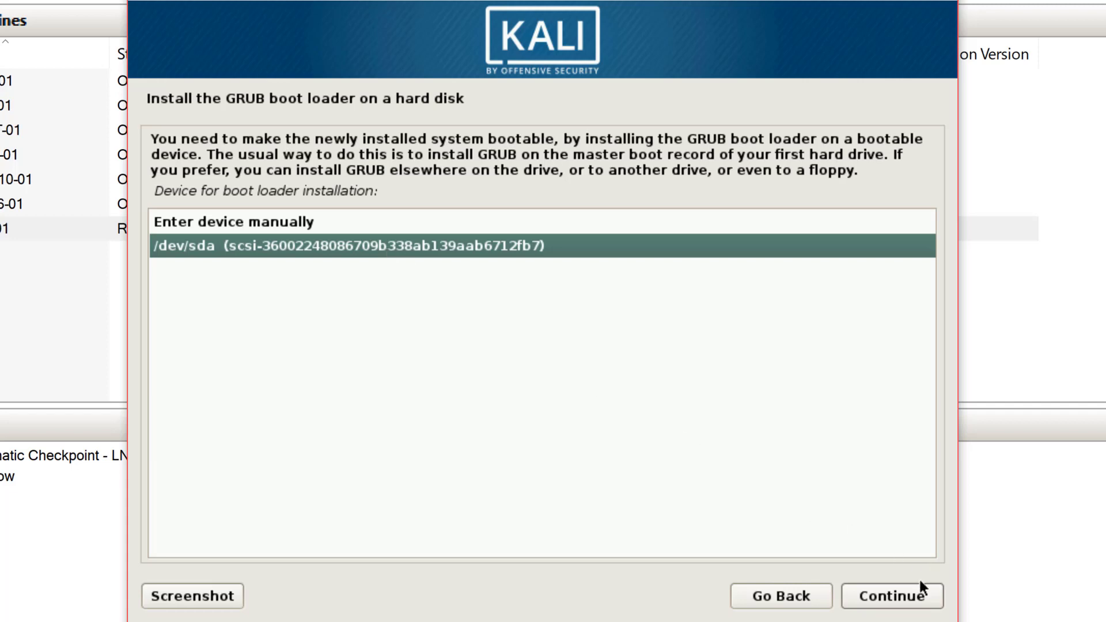
{"action": "left_click", "coordinate": [910, 602]}
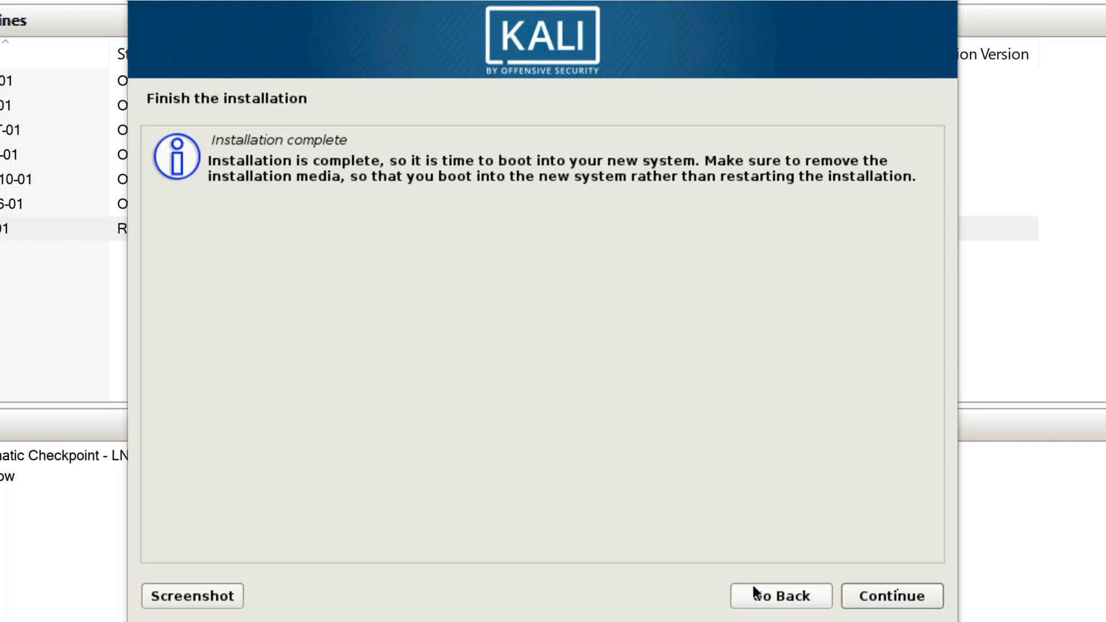
Confirm Installation complete so the VM reboots into the new Kali system.
{"action": "left_click", "coordinate": [896, 587]}
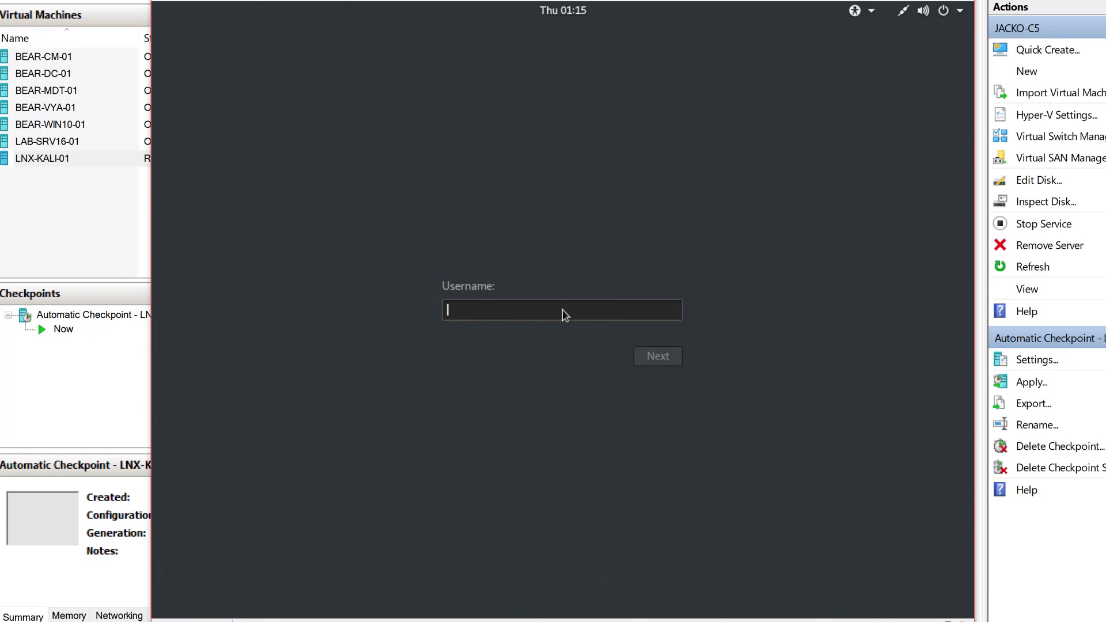
Log in to Kali as root with the account password.
{"action": "type", "text": "root"}
{"action": "key", "text": "Return"}
{"action": "type", "text": "toor"}
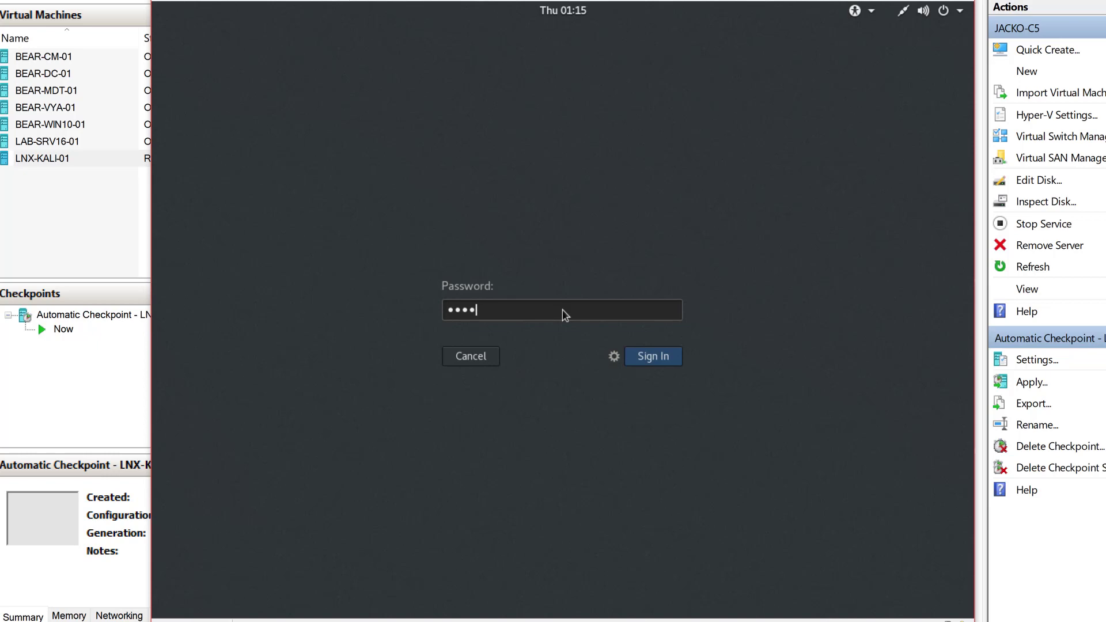
{"action": "key", "text": "Return"}
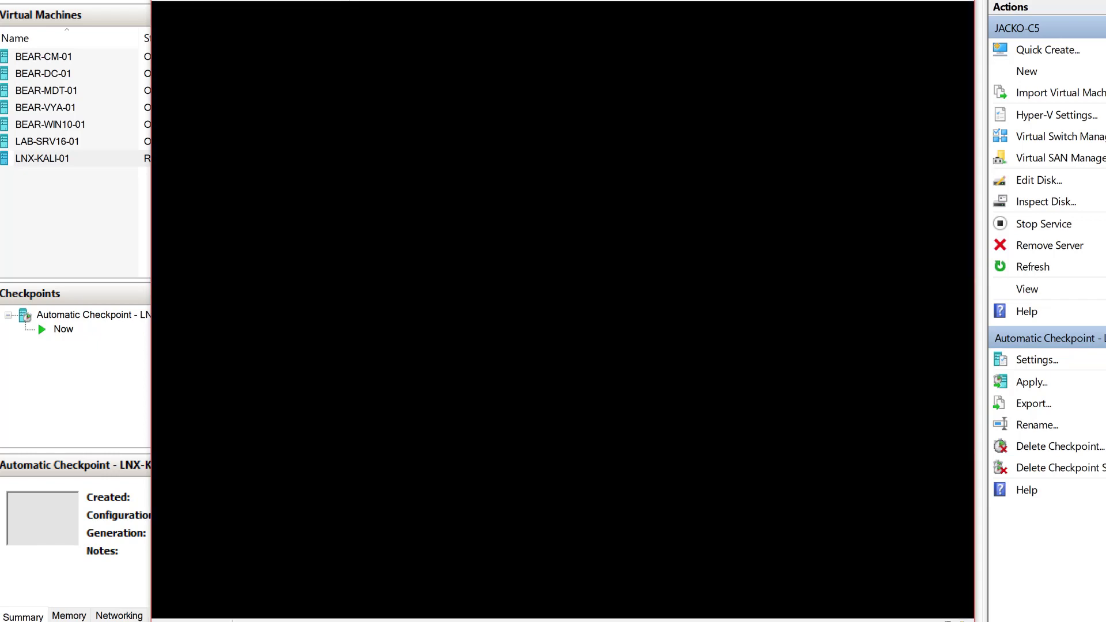